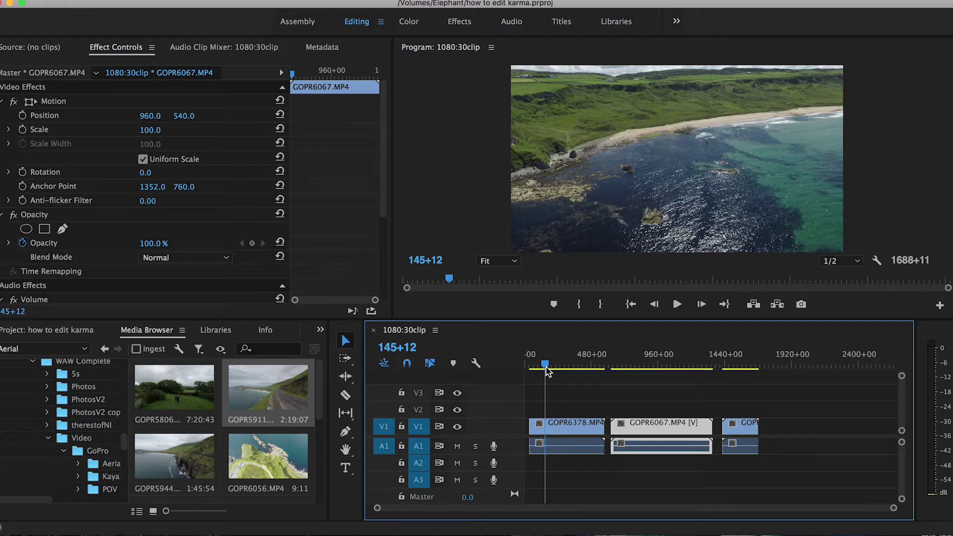
# Review the footage of the GOPR6378 clip on the timeline to find usable shots.
pyautogui.moveTo(546, 370); pyautogui.dragTo(543, 367)
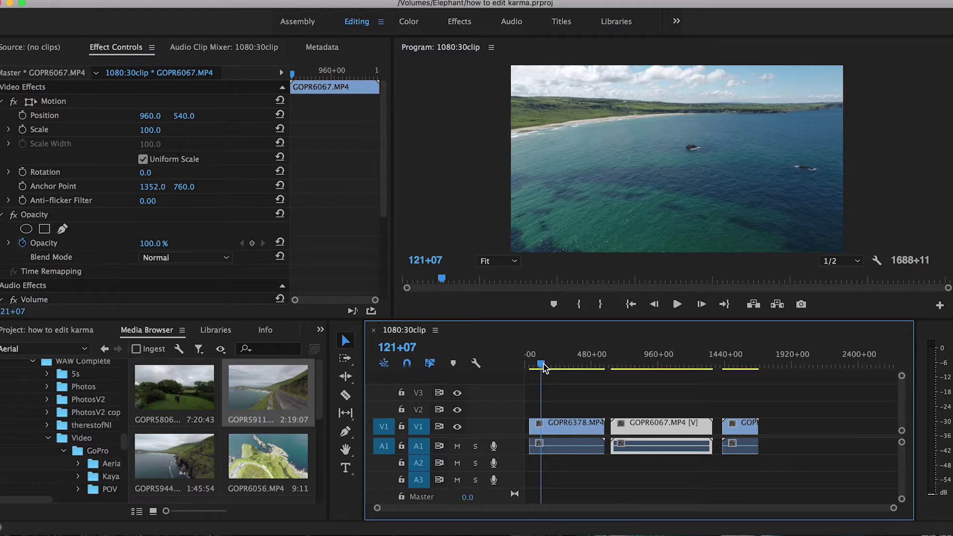
pyautogui.moveTo(544, 367); pyautogui.dragTo(550, 371)
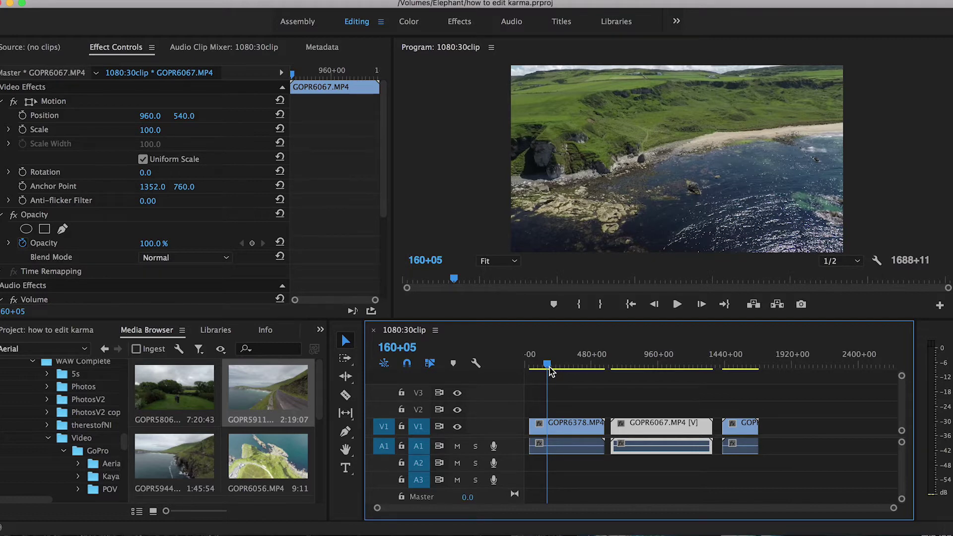
pyautogui.moveTo(551, 372); pyautogui.dragTo(554, 372)
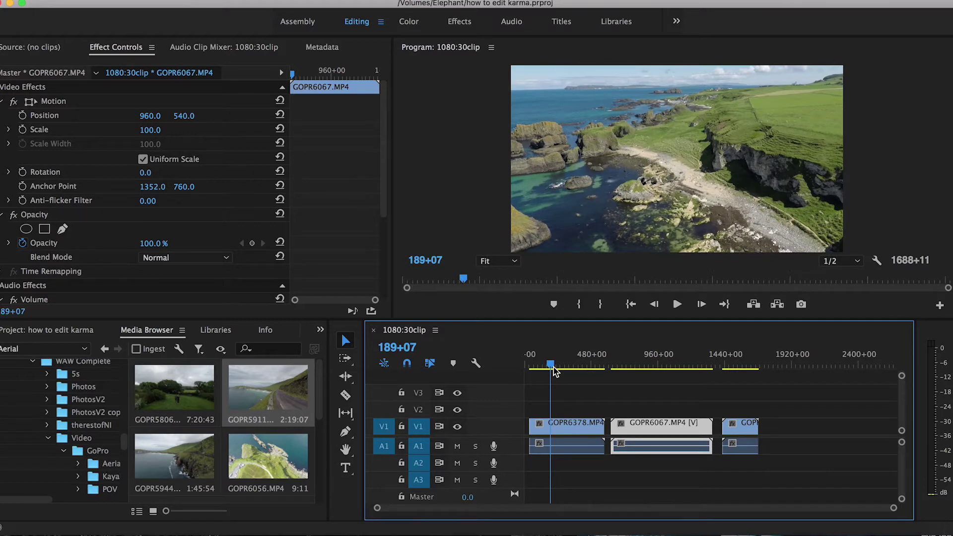
pyautogui.moveTo(544, 370)
pyautogui.mouseDown()
pyautogui.moveTo(574, 368)
pyautogui.moveTo(546, 368)
pyautogui.mouseUp()
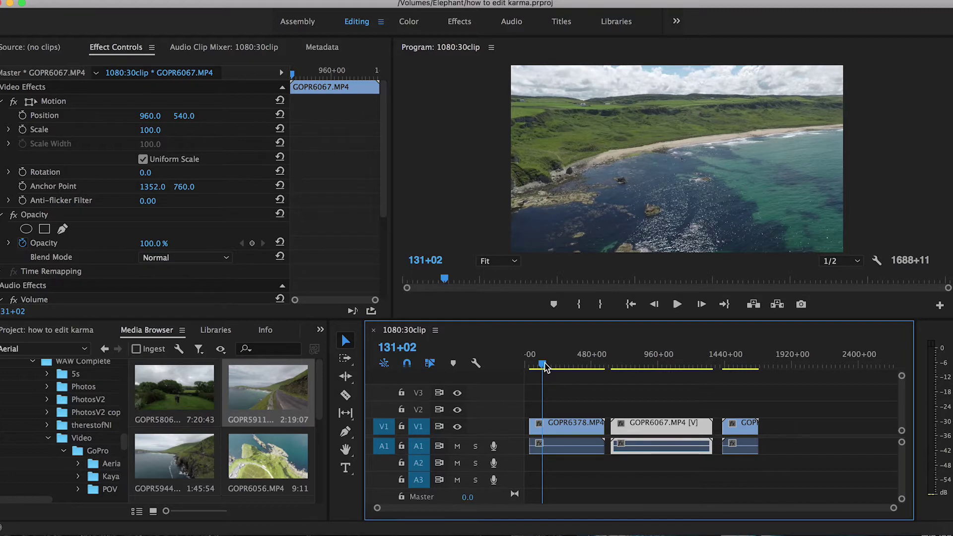
pyautogui.moveTo(545, 367); pyautogui.dragTo(598, 370)
pyautogui.press('=')
pyautogui.scroll(3, 570, 404)
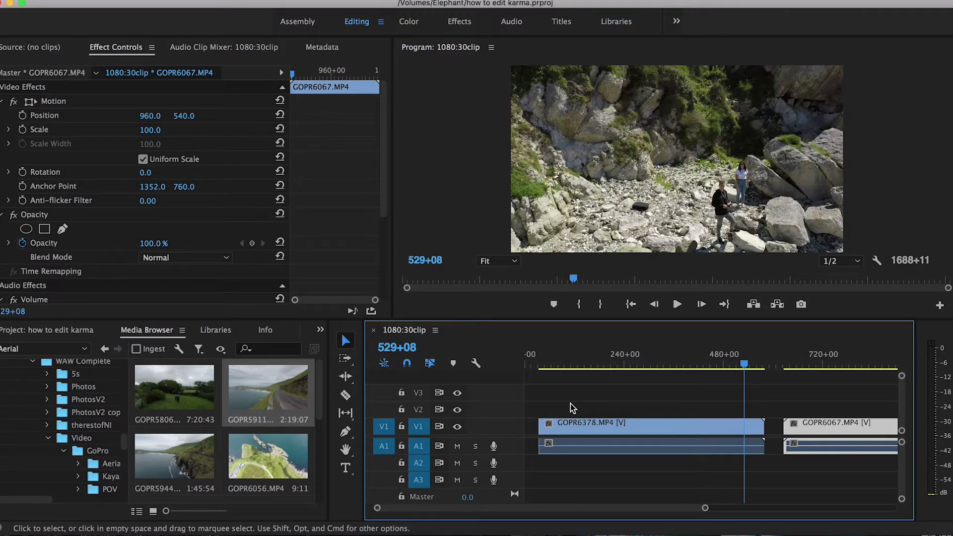
pyautogui.click(548, 366)
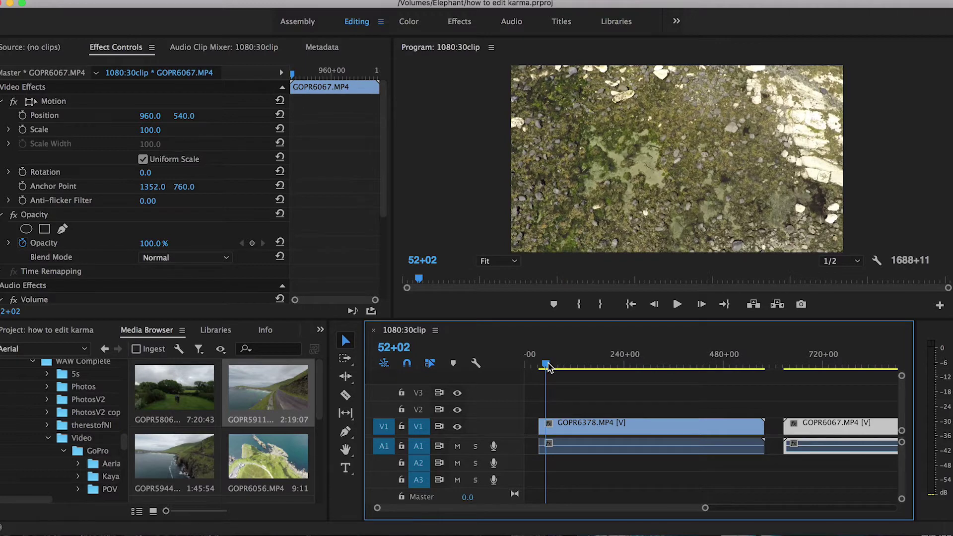
pyautogui.click(567, 368)
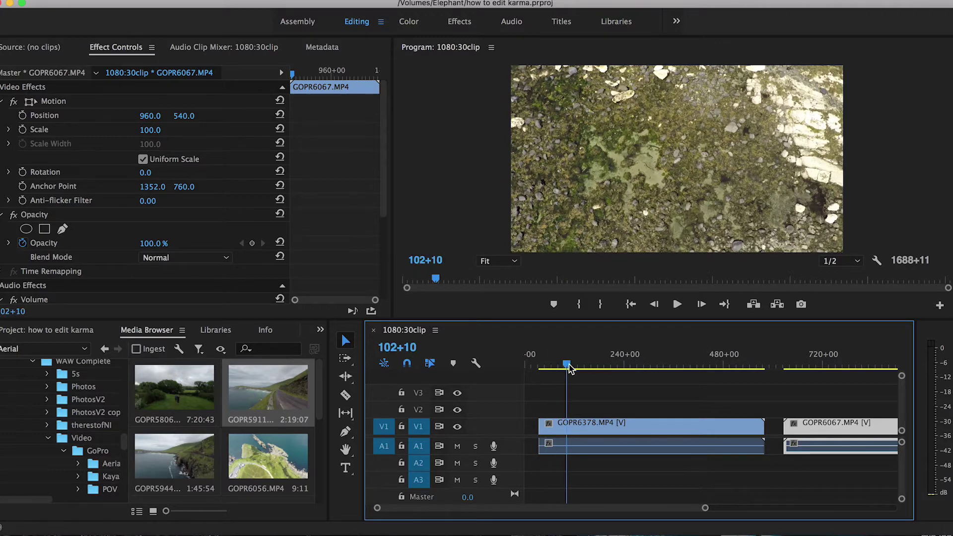
# Unlink the GOPR6378 clip's audio from its video and delete the audio part.
pyautogui.click(585, 449)
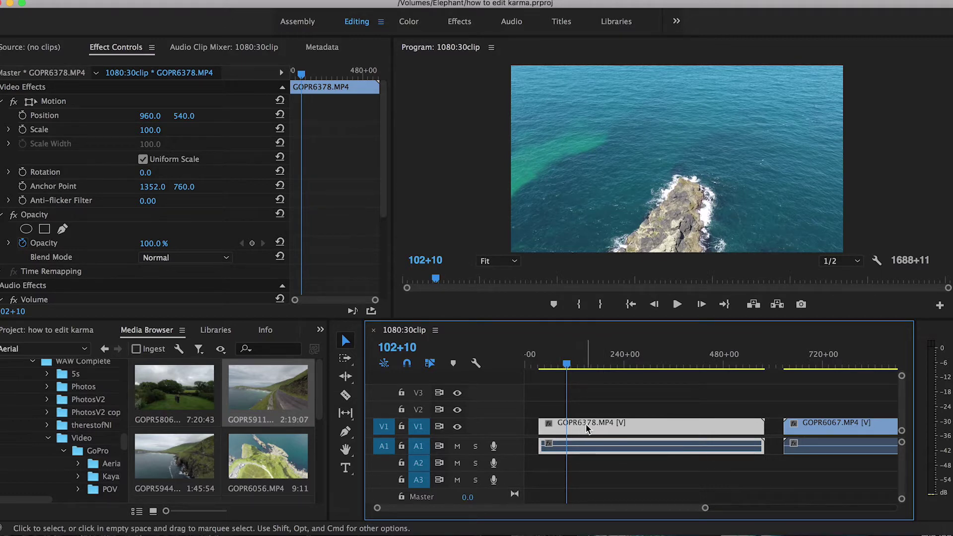
pyautogui.moveTo(586, 428)
pyautogui.moveTo(569, 448)
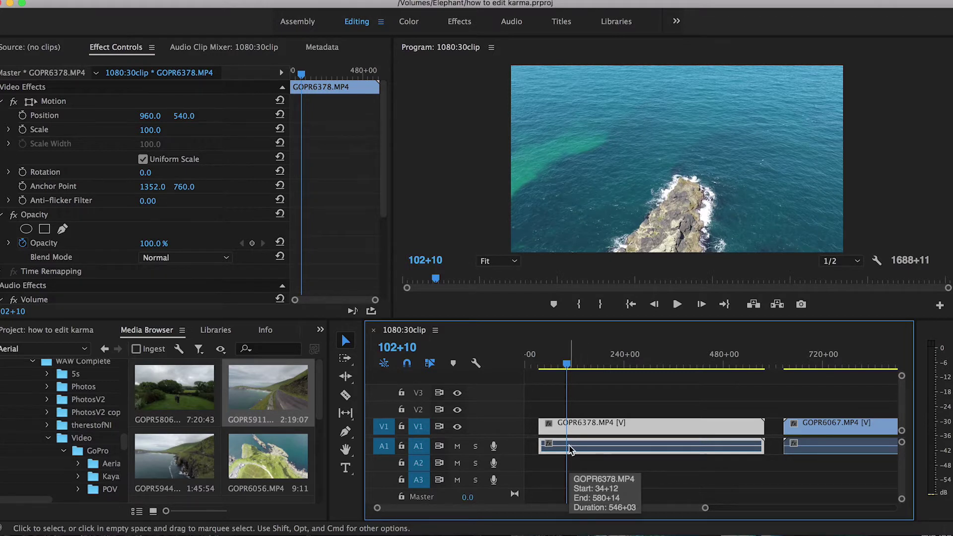
pyautogui.rightClick(591, 431)
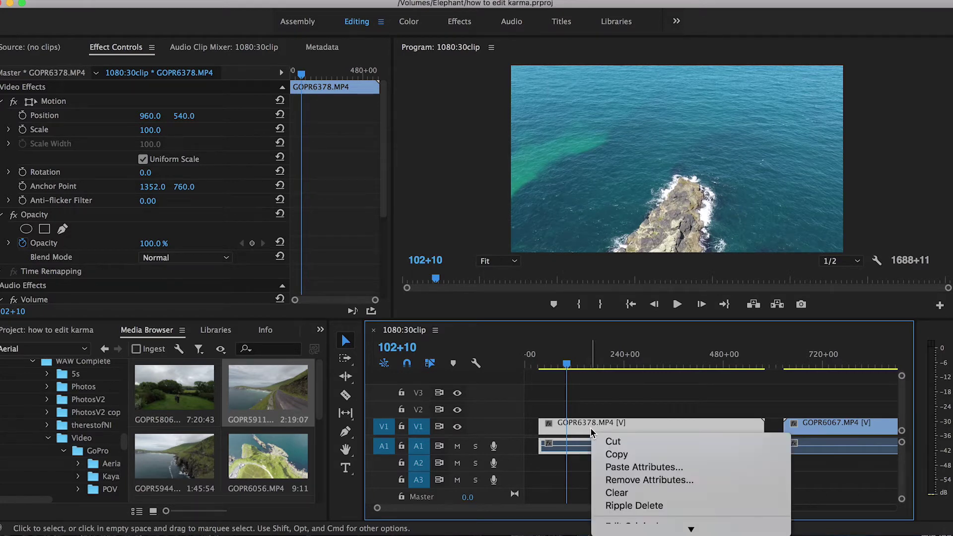
pyautogui.moveTo(625, 527)
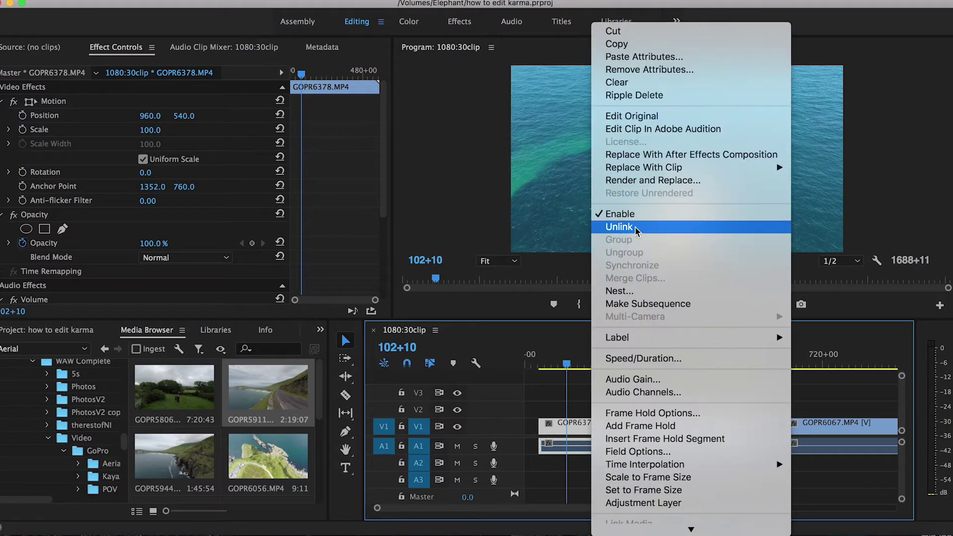
pyautogui.click(636, 229)
pyautogui.click(606, 378)
pyautogui.click(585, 446)
pyautogui.press('Delete')
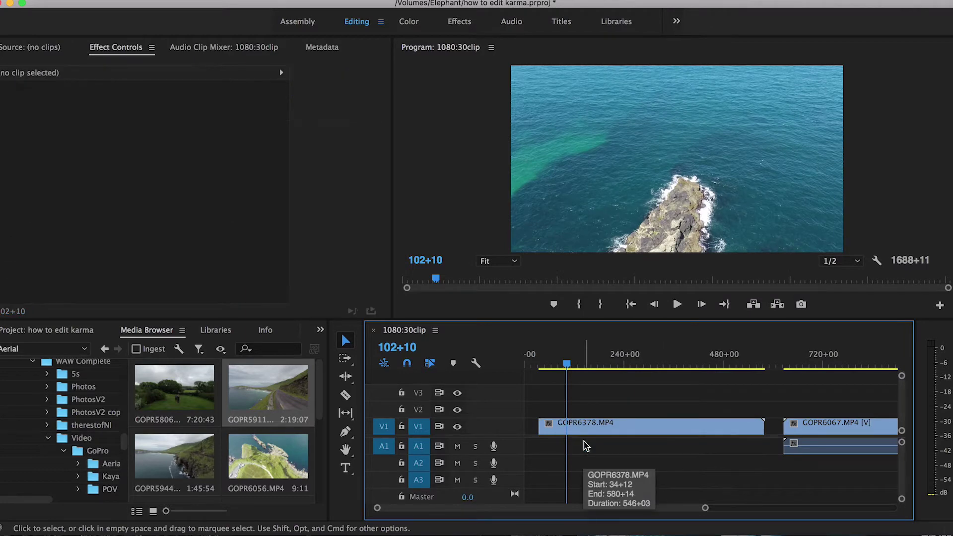
# Play the early part of the GOPR6378 clip and split it before and after the shot of the sea rocks.
pyautogui.moveTo(561, 366); pyautogui.dragTo(559, 366)
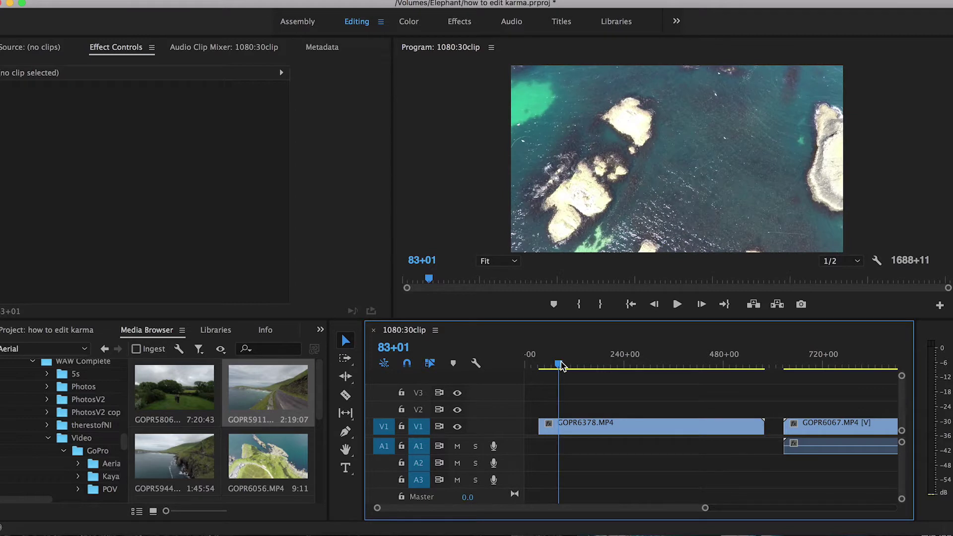
pyautogui.press('space')
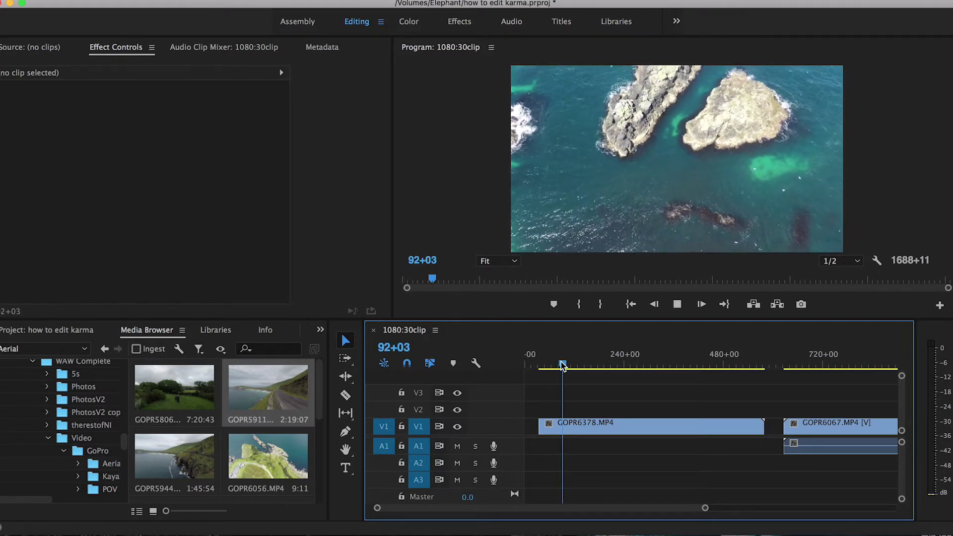
pyautogui.press('c')
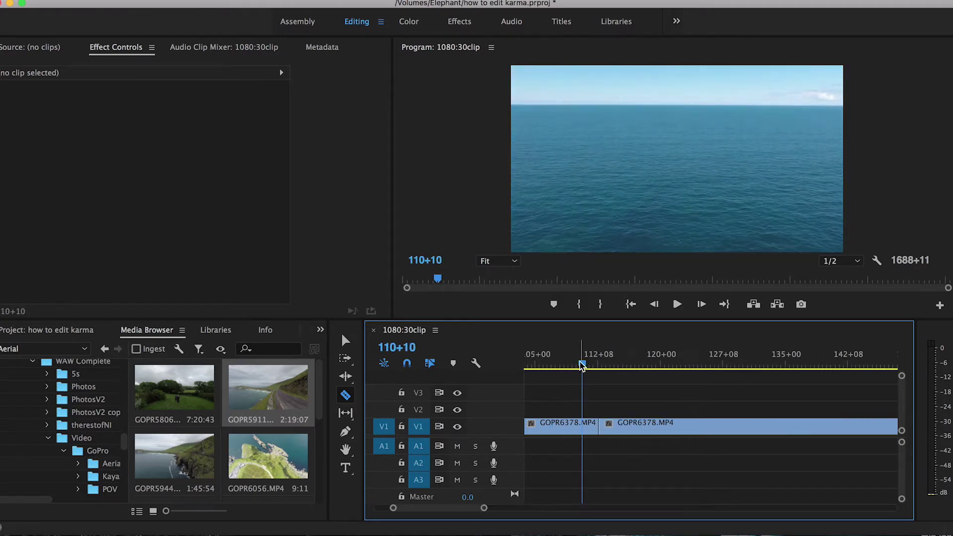
pyautogui.moveTo(582, 363); pyautogui.dragTo(538, 363)
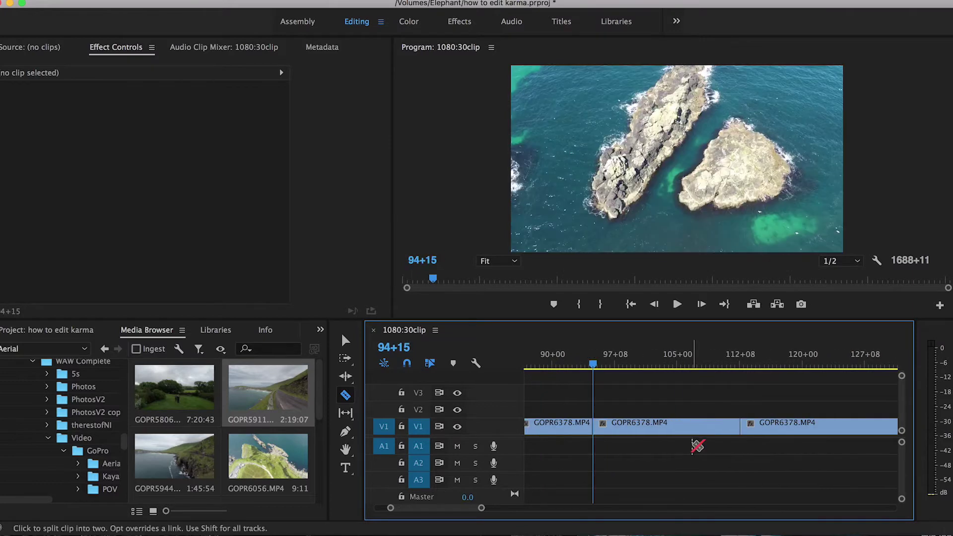
# Split the sea rocks shot again close to its end and delete the short leftover piece.
pyautogui.press('v')
pyautogui.moveTo(719, 366); pyautogui.dragTo(717, 366)
pyautogui.press('c')
pyautogui.press('v')
pyautogui.click(724, 427)
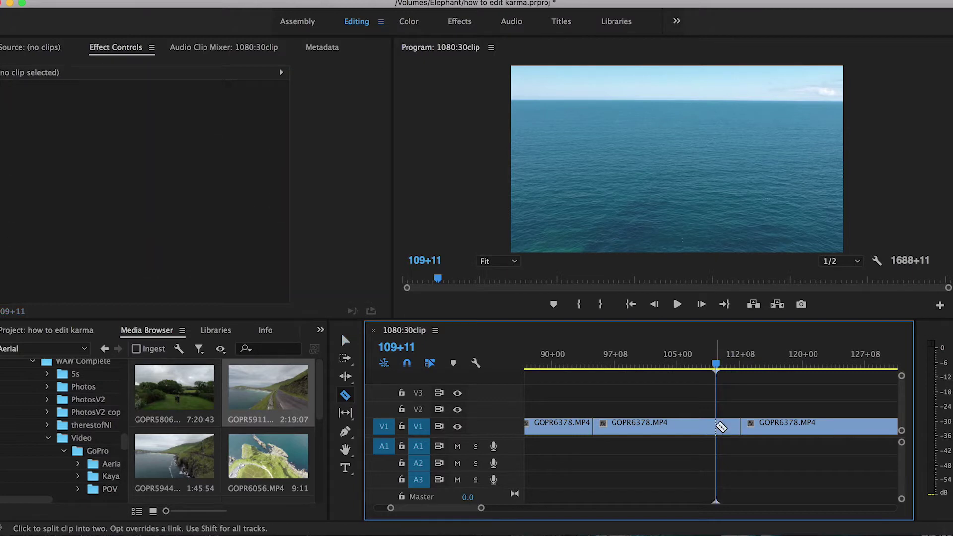
pyautogui.click(716, 426)
pyautogui.press('v')
pyautogui.click(725, 427)
pyautogui.press('Delete')
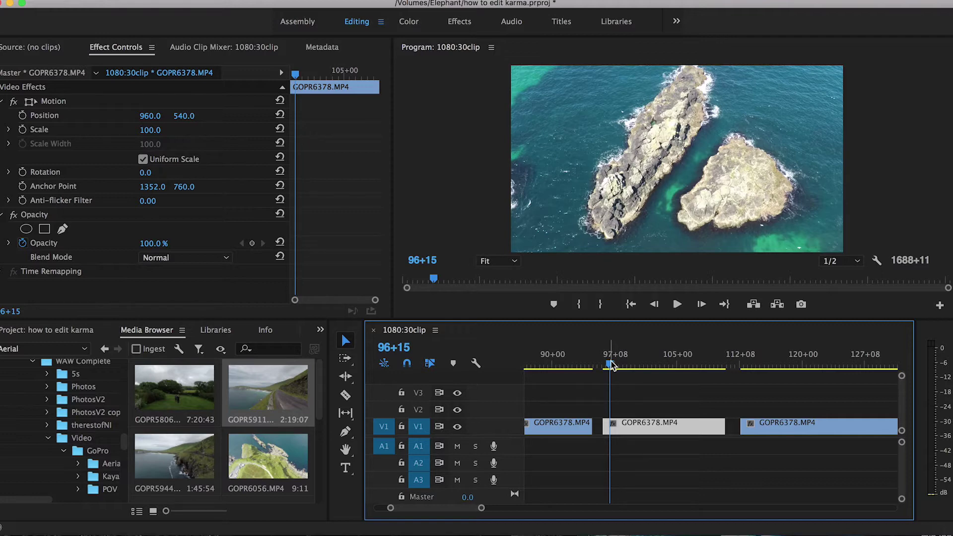
# Delete the unused GOPR6378 footage before the sea rocks shot.
pyautogui.scroll(-2, 622, 373)
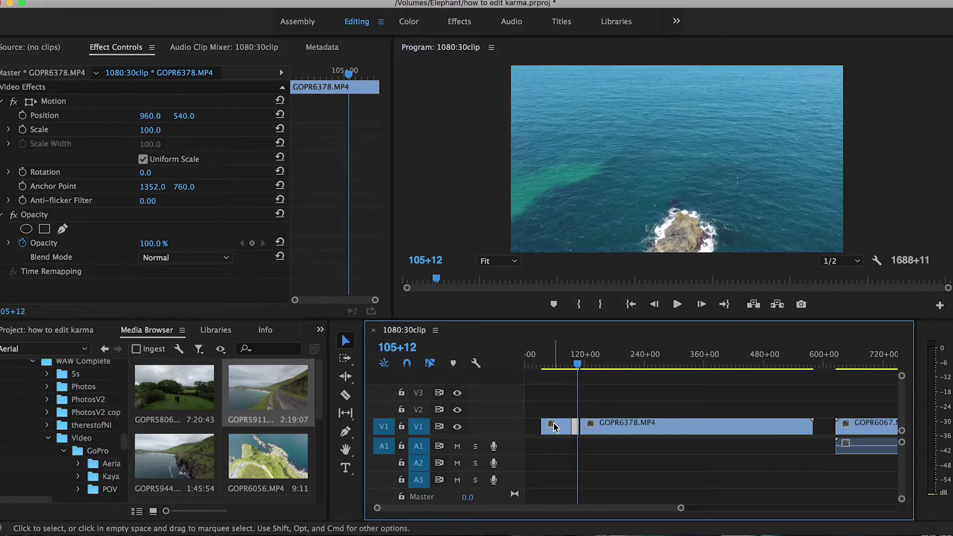
pyautogui.click(553, 426)
pyautogui.press('Delete')
# Find the green headland shot in the remaining GOPR6378 footage and split the clip around it.
pyautogui.click(718, 366)
pyautogui.moveTo(719, 365); pyautogui.dragTo(737, 364)
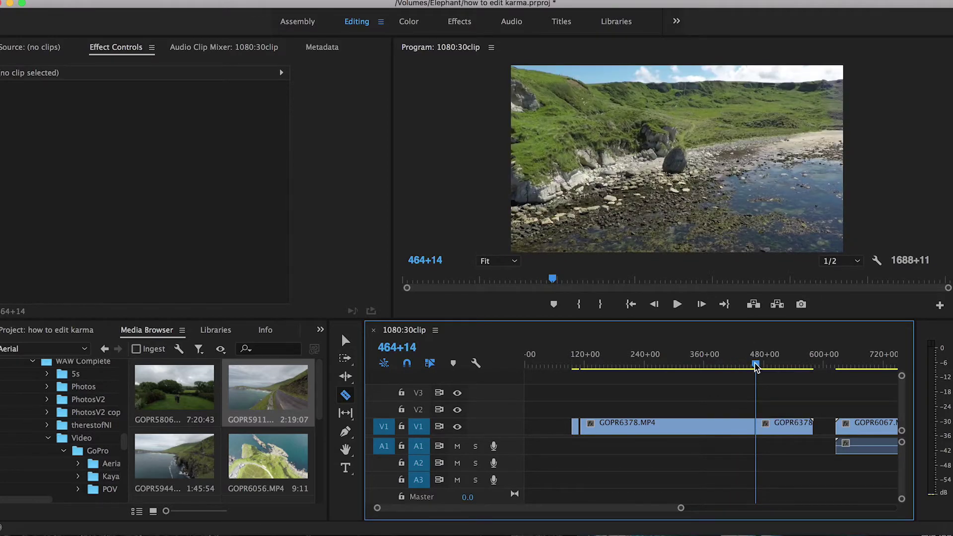
pyautogui.moveTo(756, 365); pyautogui.dragTo(741, 367)
pyautogui.click(742, 426)
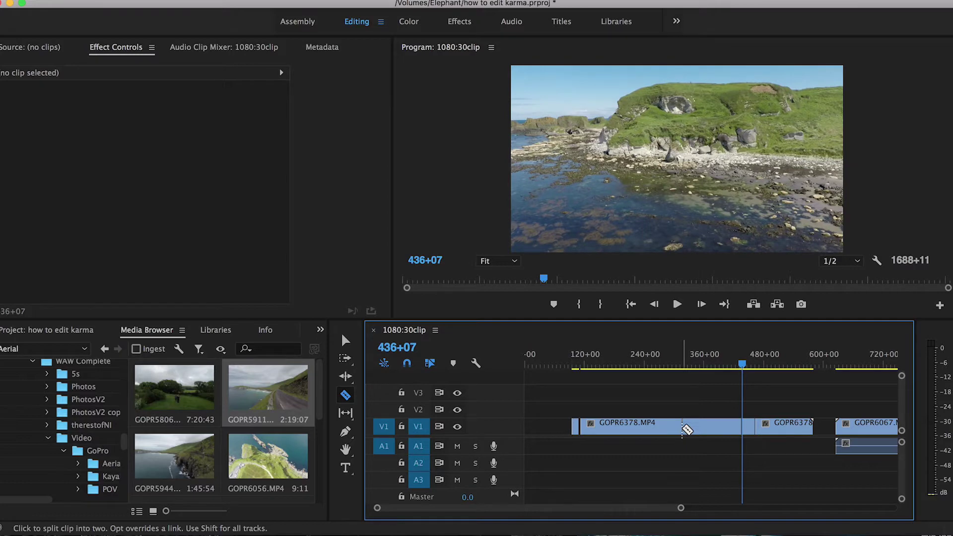
# Delete the unused GOPR6378 footage on either side of the green headland shot.
pyautogui.press('v')
pyautogui.click(680, 430)
pyautogui.press('Delete')
pyautogui.click(799, 426)
pyautogui.press('Delete')
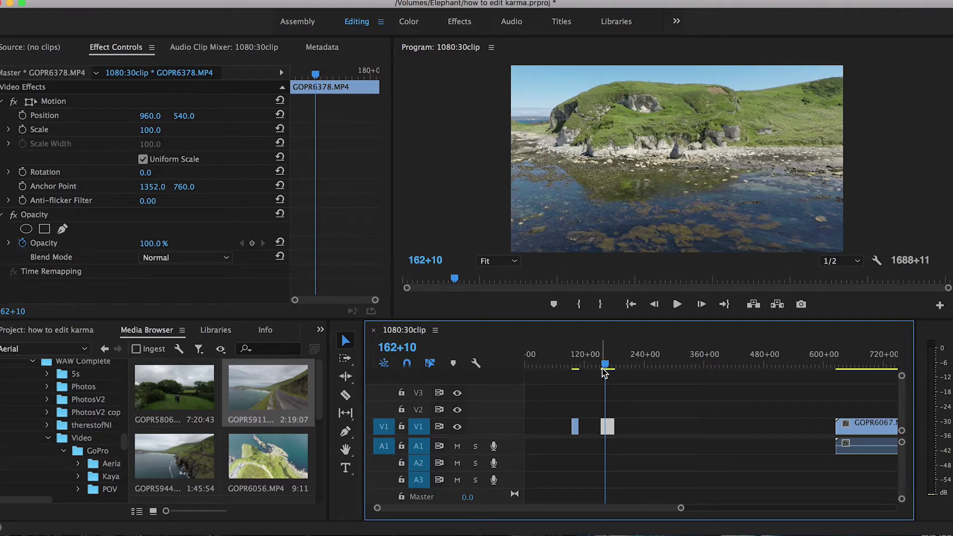
# Scale the headland clip to 73.7 so its full image just fills the frame, adjusting it at 25% monitor zoom and returning to Fit.
pyautogui.press('=')
pyautogui.press('=')
pyautogui.moveTo(602, 365)
pyautogui.mouseDown()
pyautogui.moveTo(626, 365)
pyautogui.moveTo(593, 368)
pyautogui.moveTo(613, 369)
pyautogui.mouseUp()
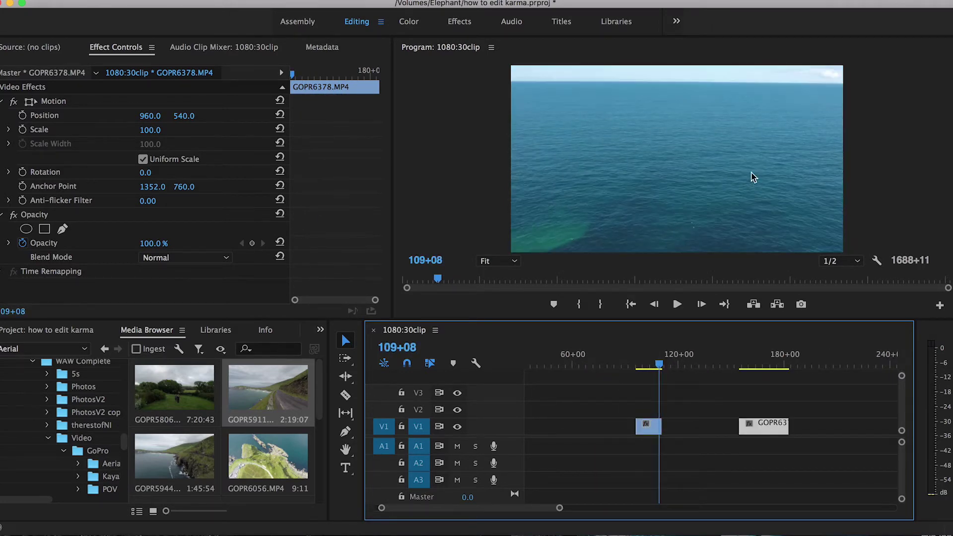
pyautogui.click(751, 367)
pyautogui.moveTo(751, 368)
pyautogui.mouseDown()
pyautogui.moveTo(734, 367)
pyautogui.moveTo(774, 368)
pyautogui.moveTo(763, 367)
pyautogui.mouseUp()
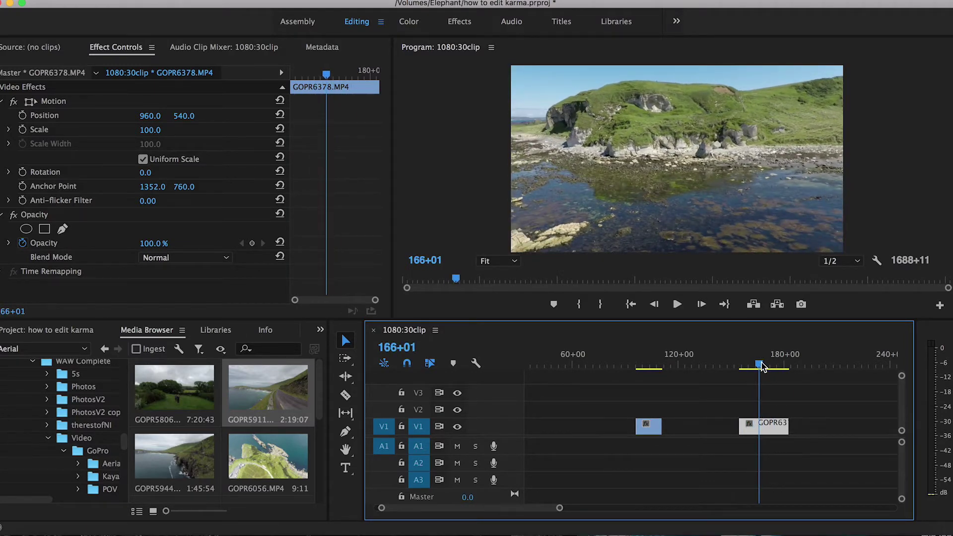
pyautogui.click(654, 130)
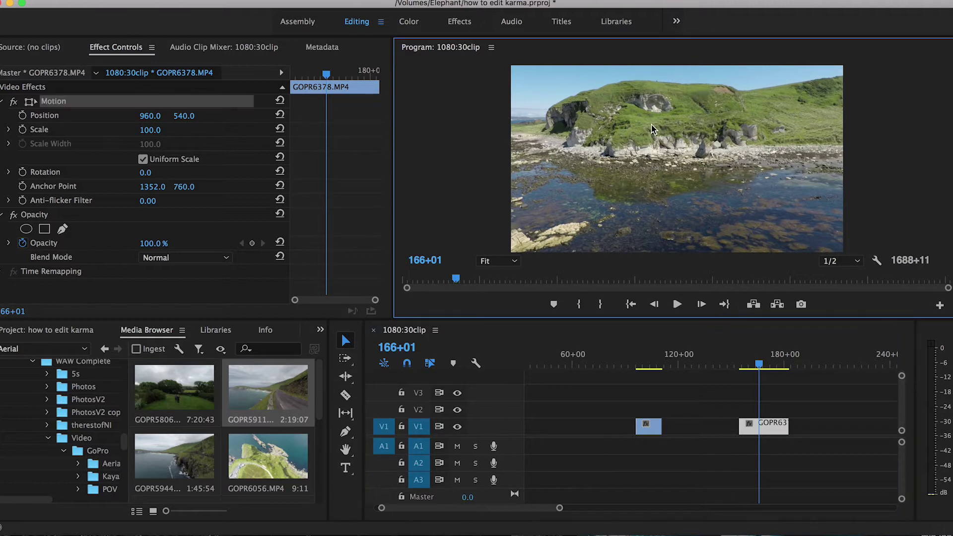
pyautogui.click(511, 262)
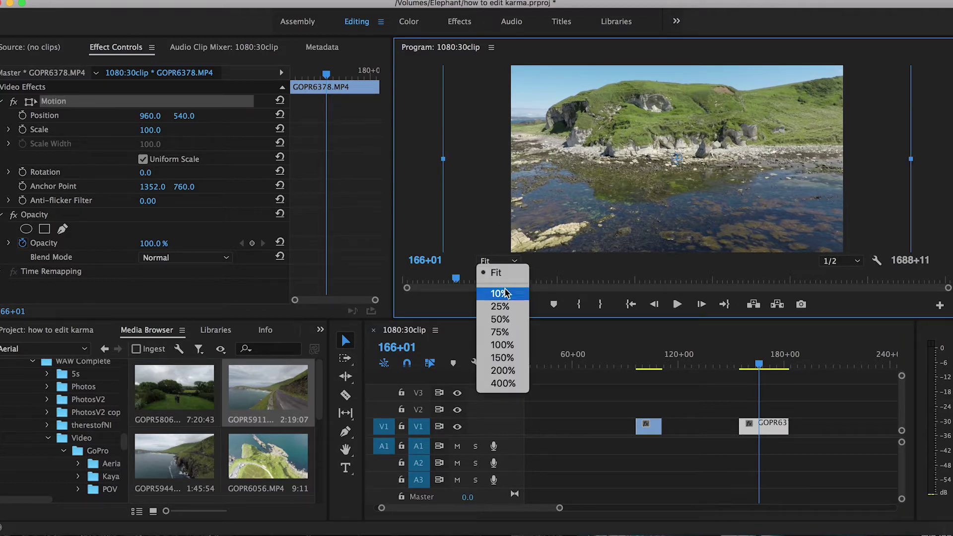
pyautogui.click(500, 306)
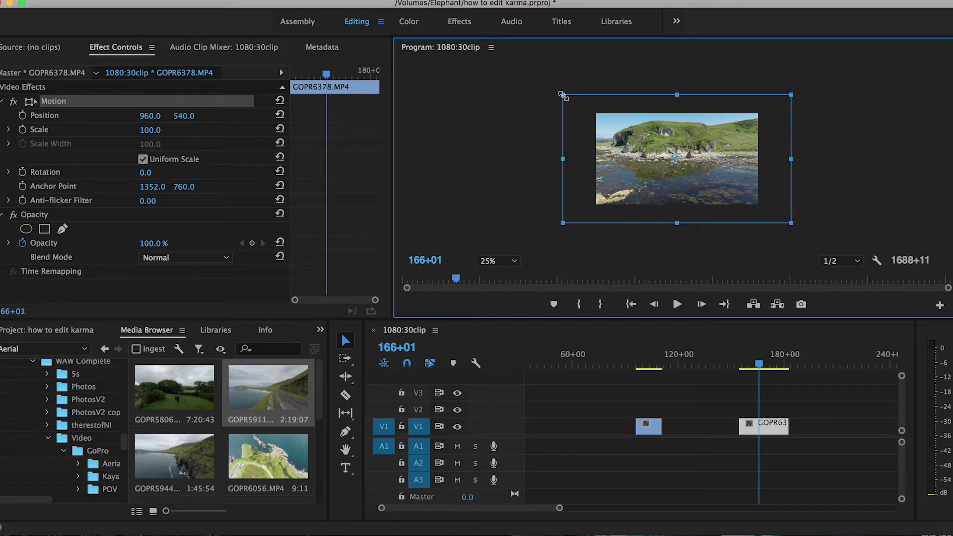
pyautogui.moveTo(563, 94); pyautogui.dragTo(593, 112)
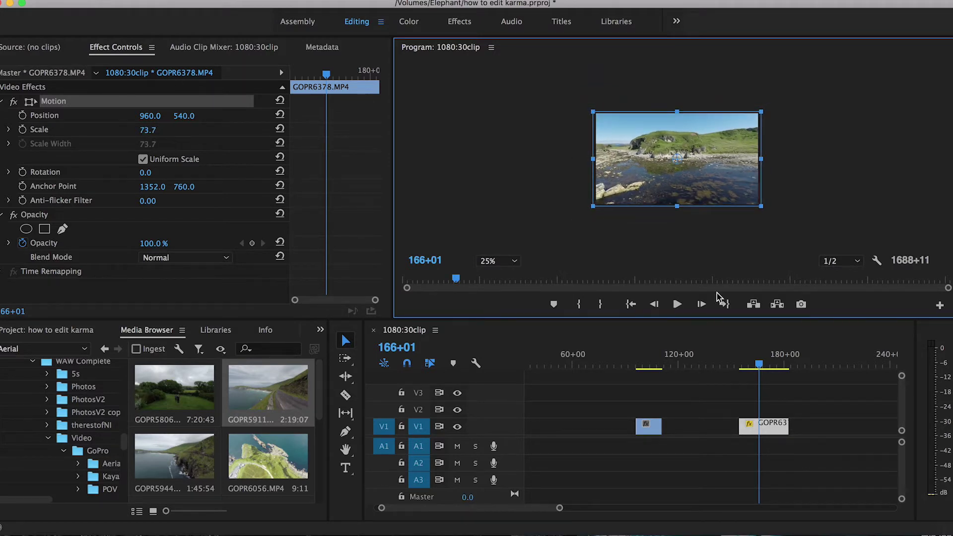
pyautogui.click(513, 262)
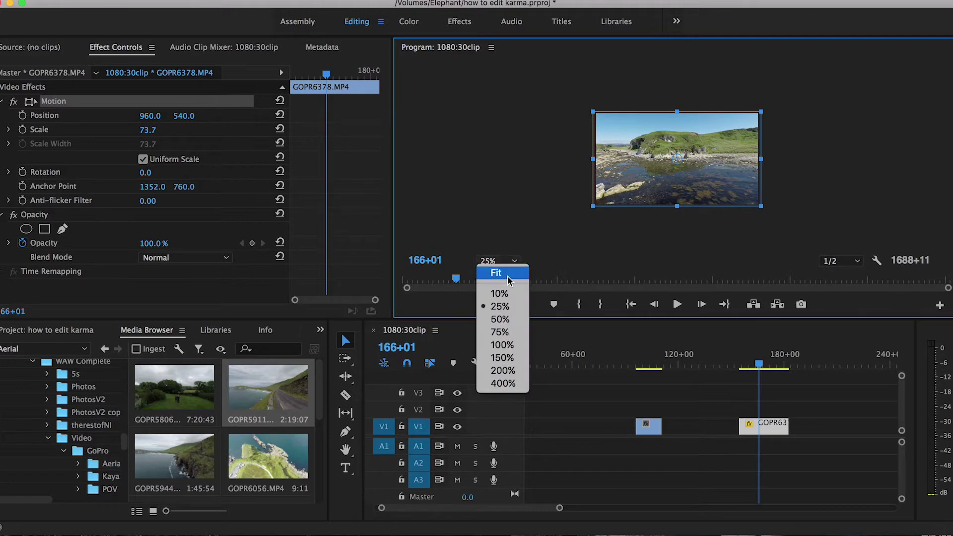
pyautogui.click(496, 273)
pyautogui.press('space')
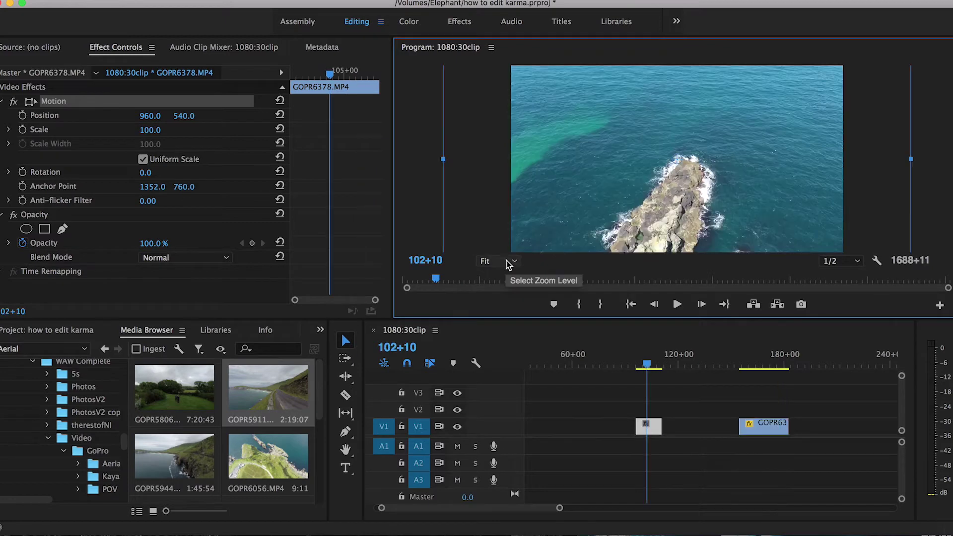
# Inspect the sea rocks clip's full image bounds at 25% monitor zoom, return to Fit, and review the headland clip.
pyautogui.click(509, 262)
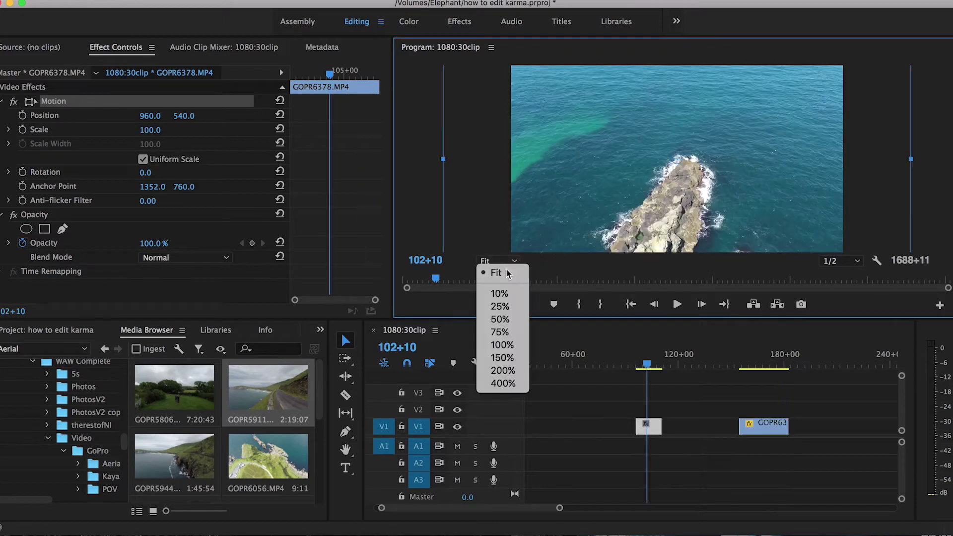
pyautogui.click(500, 307)
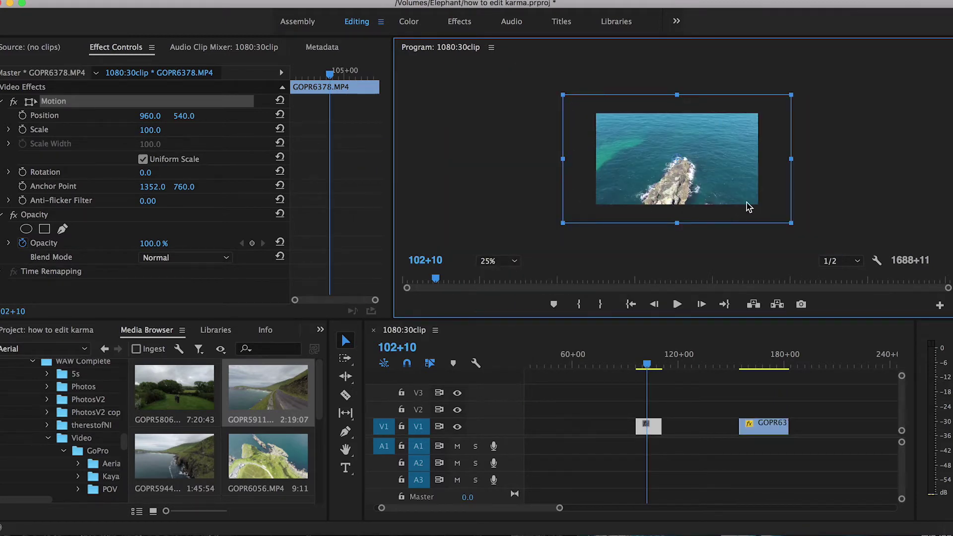
pyautogui.click(516, 254)
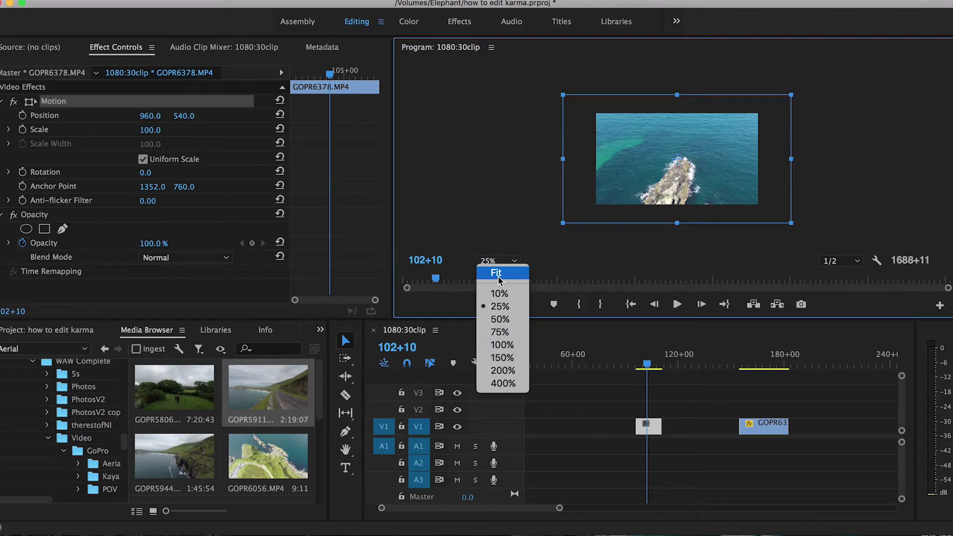
pyautogui.click(498, 275)
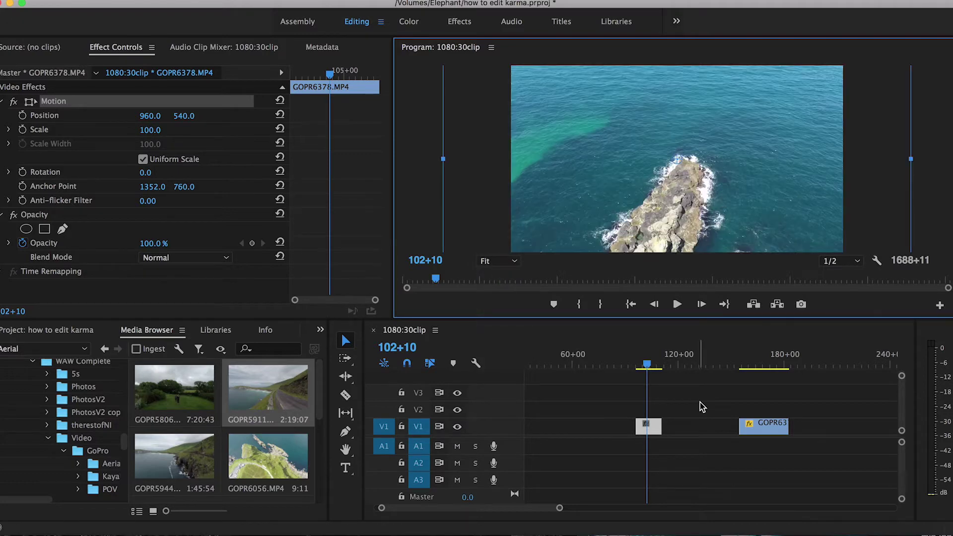
pyautogui.click(742, 367)
pyautogui.moveTo(743, 367); pyautogui.dragTo(754, 367)
pyautogui.click(820, 188)
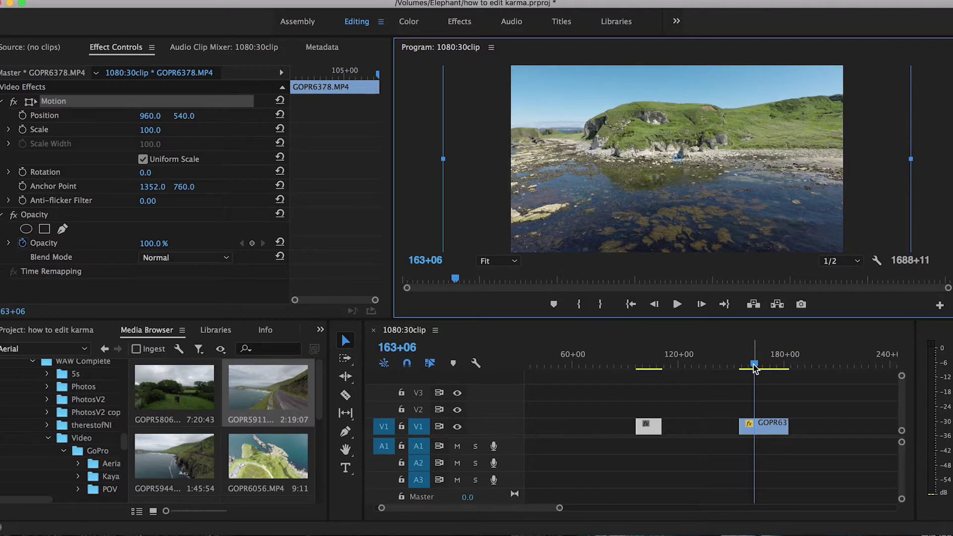
pyautogui.moveTo(755, 367)
pyautogui.mouseDown()
pyautogui.moveTo(744, 367)
pyautogui.moveTo(777, 366)
pyautogui.moveTo(745, 366)
pyautogui.moveTo(754, 371)
pyautogui.mouseUp()
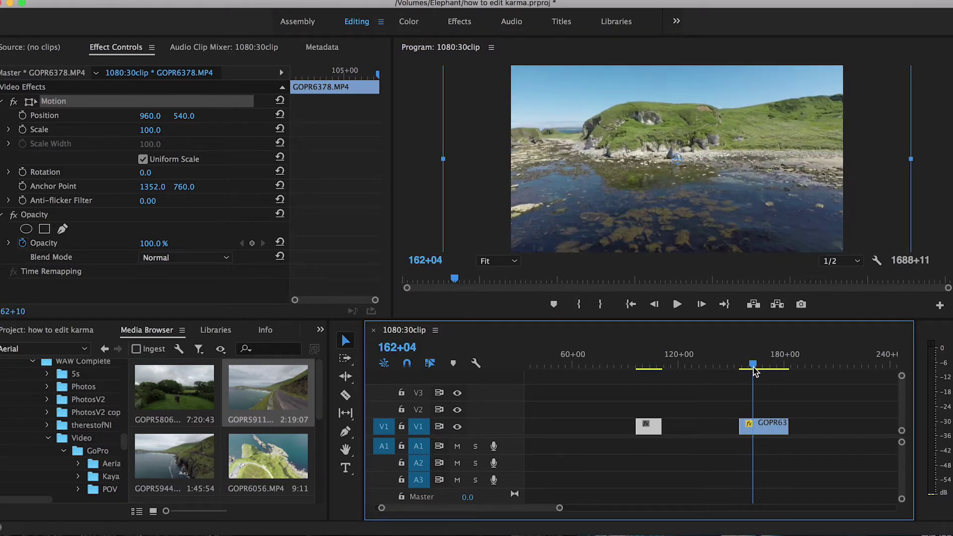
# Play through the headland clip, split it at 166+07, and remove the section before the cut.
pyautogui.press('space')
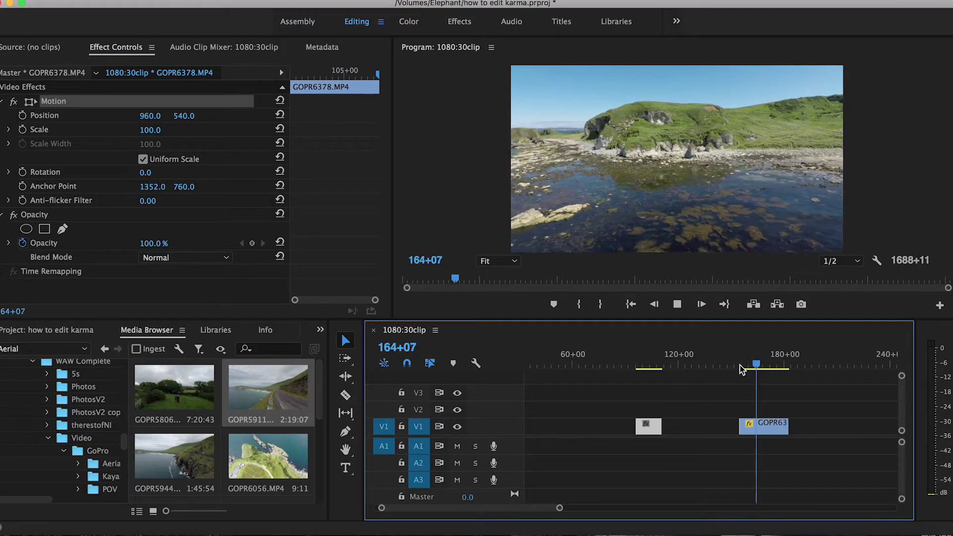
pyautogui.press('space')
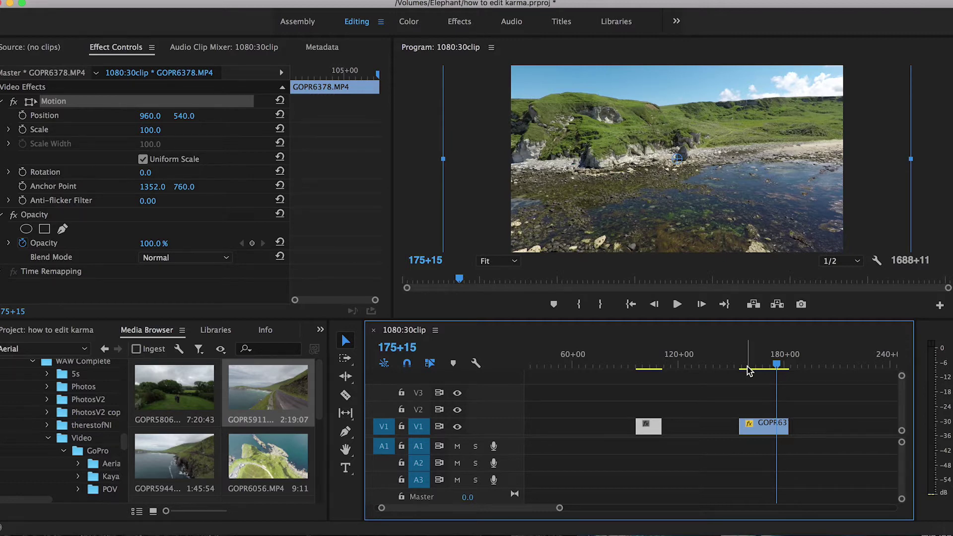
pyautogui.moveTo(748, 369)
pyautogui.mouseDown()
pyautogui.moveTo(737, 369)
pyautogui.moveTo(775, 371)
pyautogui.moveTo(761, 376)
pyautogui.mouseUp()
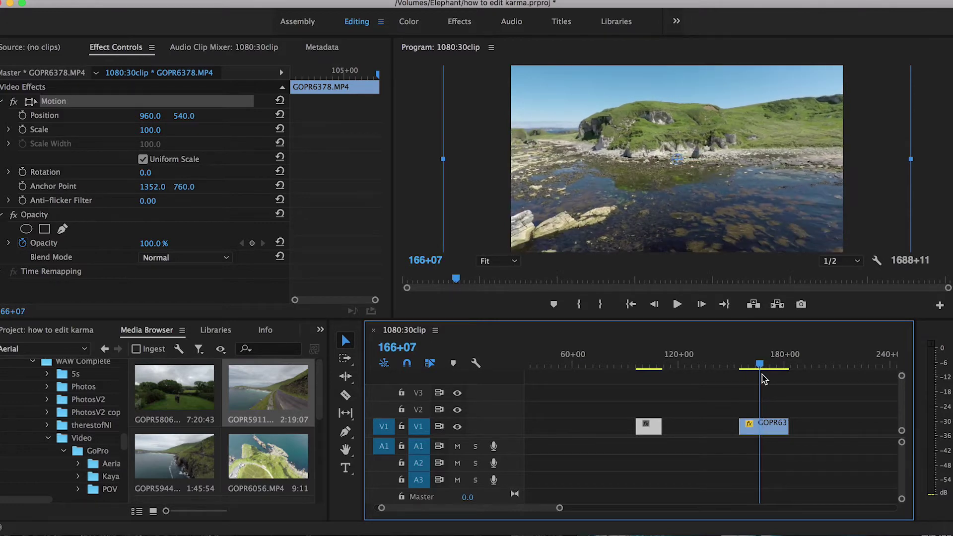
pyautogui.press('c')
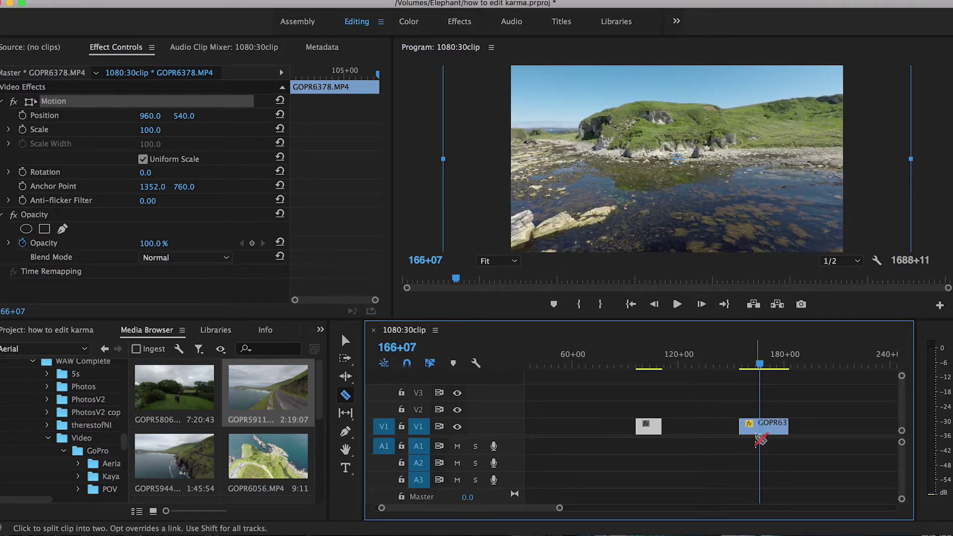
pyautogui.click(761, 426)
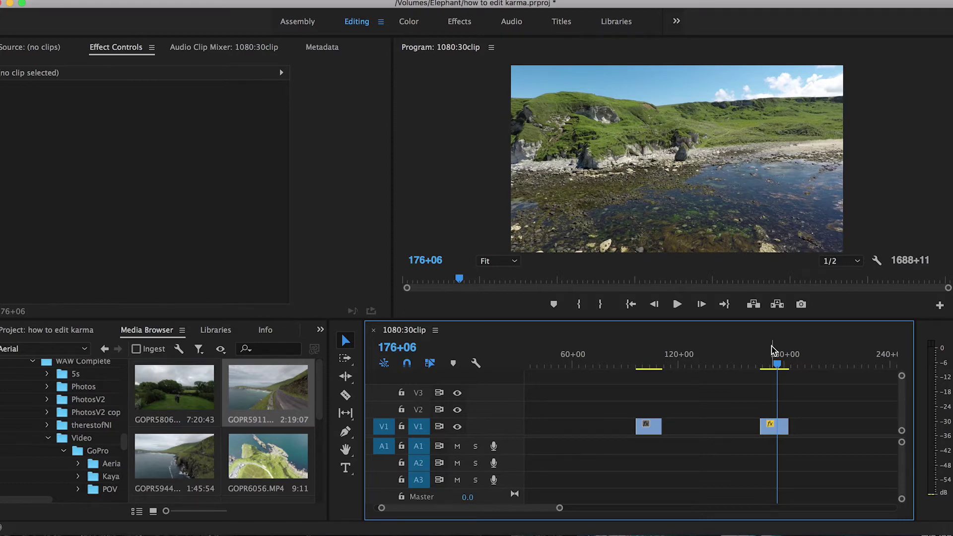
# Speed up the headland clip with Rate Stretch, shortening its end to about 173+05 and checking the playback.
pyautogui.moveTo(773, 366)
pyautogui.mouseDown()
pyautogui.moveTo(762, 371)
pyautogui.moveTo(776, 378)
pyautogui.mouseUp()
pyautogui.press('=')
pyautogui.press('=')
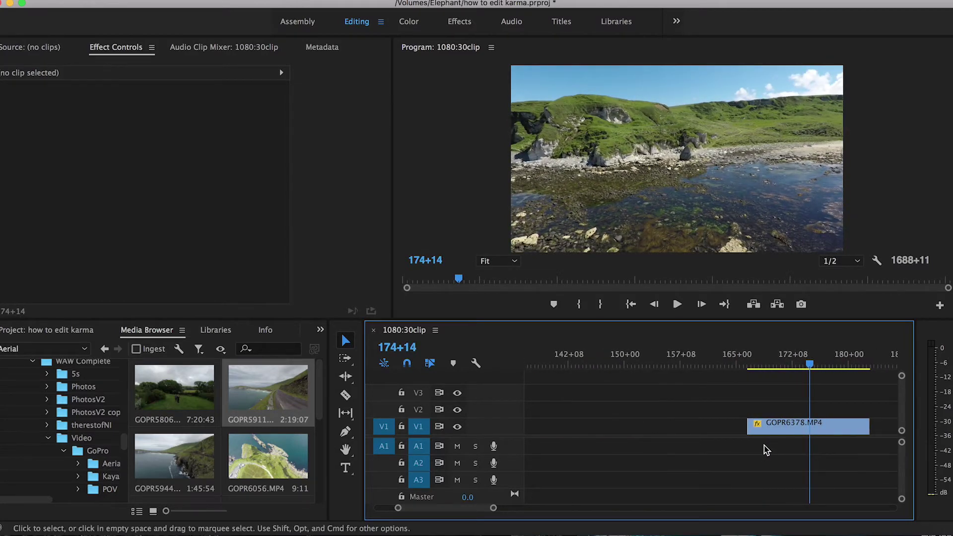
pyautogui.scroll(-3, 767, 450)
pyautogui.press('r')
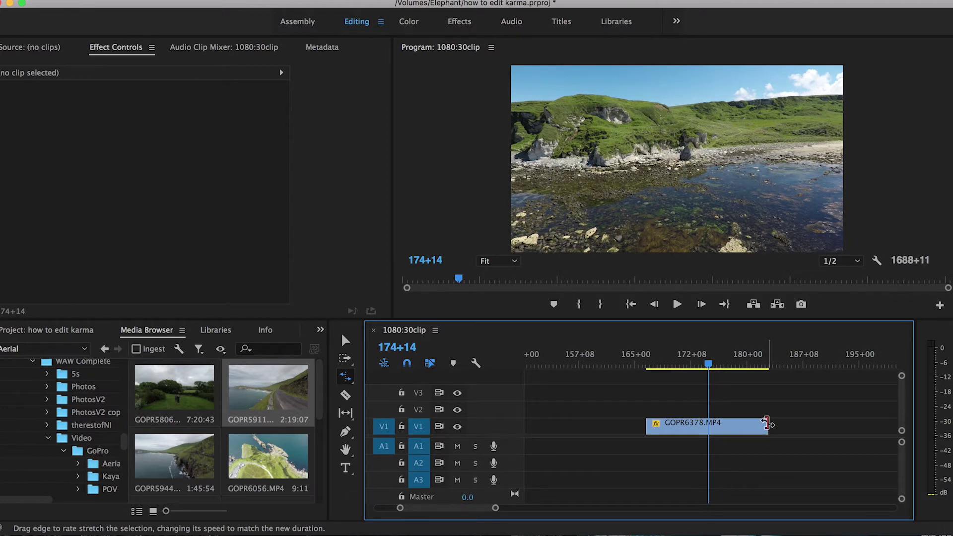
pyautogui.moveTo(764, 423); pyautogui.dragTo(708, 428)
pyautogui.click(646, 365)
pyautogui.press('space')
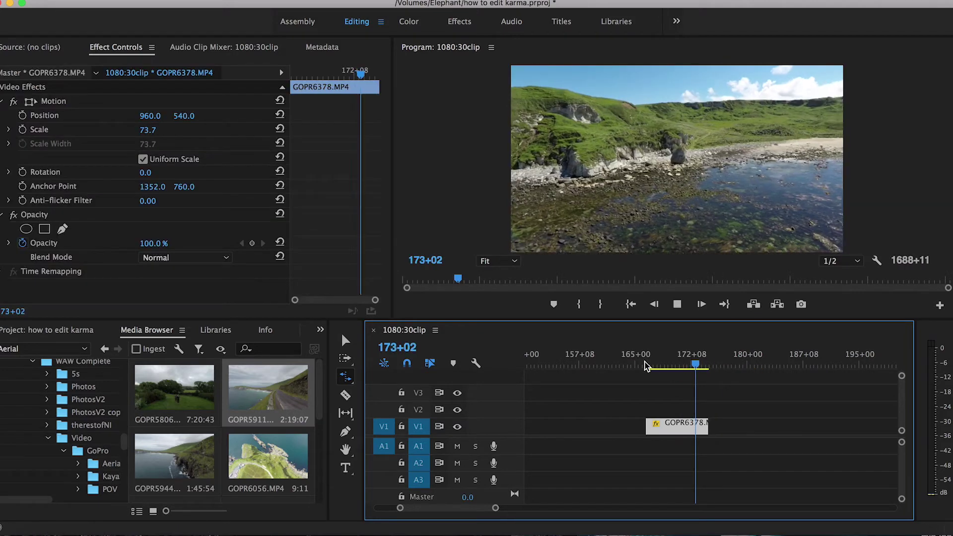
pyautogui.moveTo(708, 425); pyautogui.dragTo(706, 425)
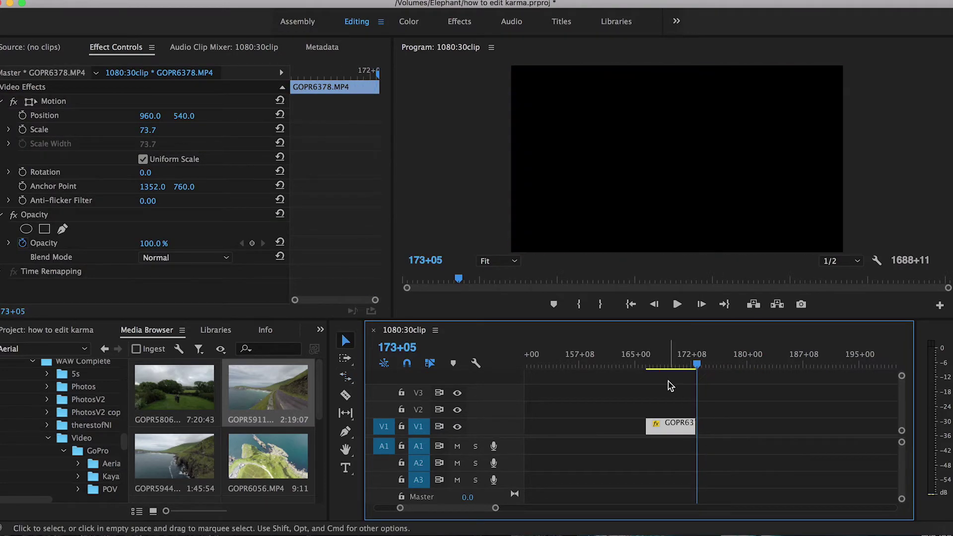
pyautogui.click(668, 382)
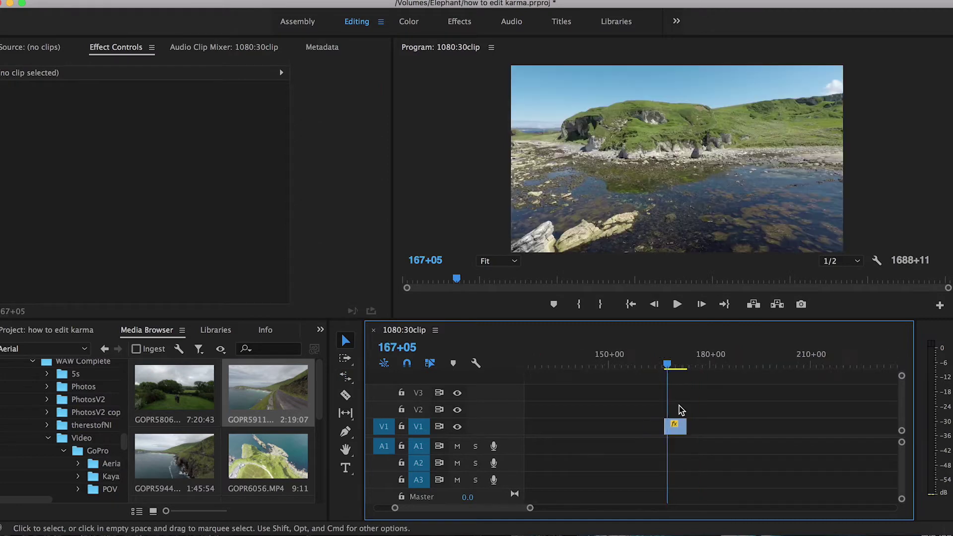
# Move the headland clip directly after the sea rocks clip and play the pair from the start.
pyautogui.press('-')
pyautogui.moveTo(677, 426); pyautogui.dragTo(589, 425)
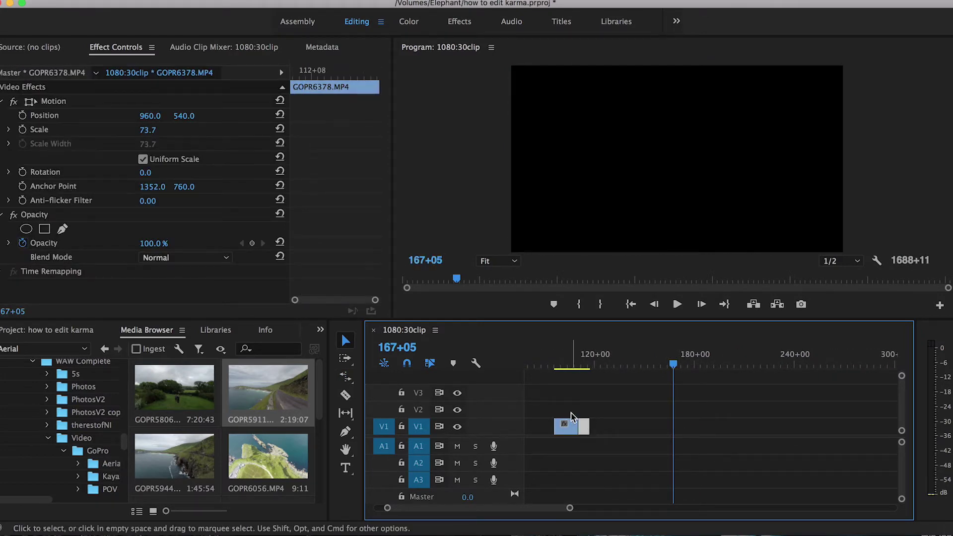
pyautogui.click(563, 357)
pyautogui.press('=')
pyautogui.press('space')
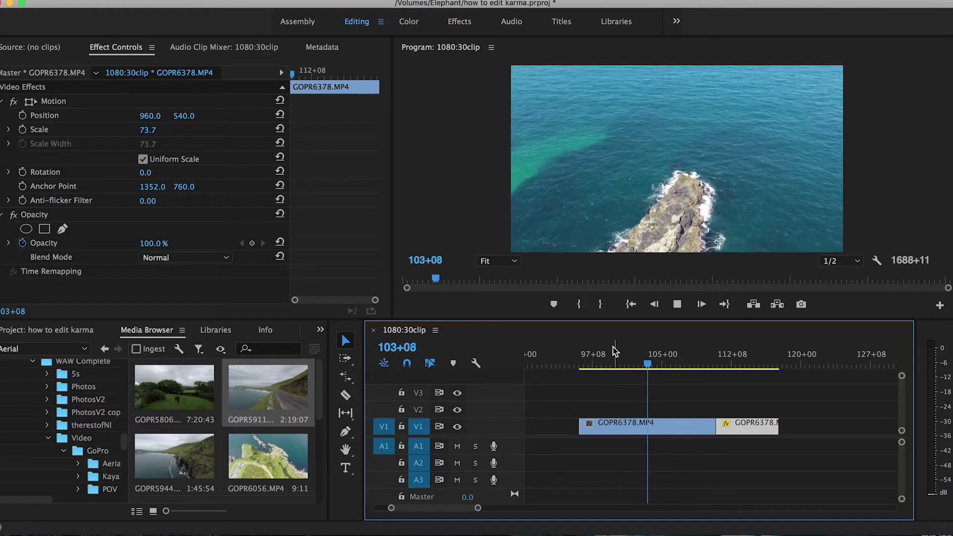
pyautogui.press('space')
# Speed up the sea rocks clip to 117.41% with Rate Stretch and play it back.
pyautogui.click(733, 426)
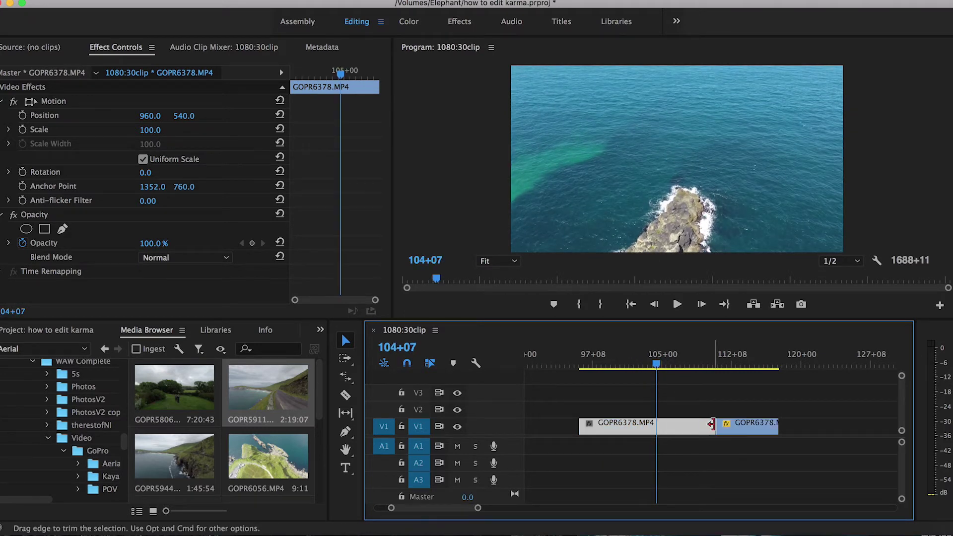
pyautogui.press('r')
pyautogui.moveTo(711, 424); pyautogui.dragTo(694, 426)
pyautogui.press('v')
pyautogui.click(628, 397)
pyautogui.press('space')
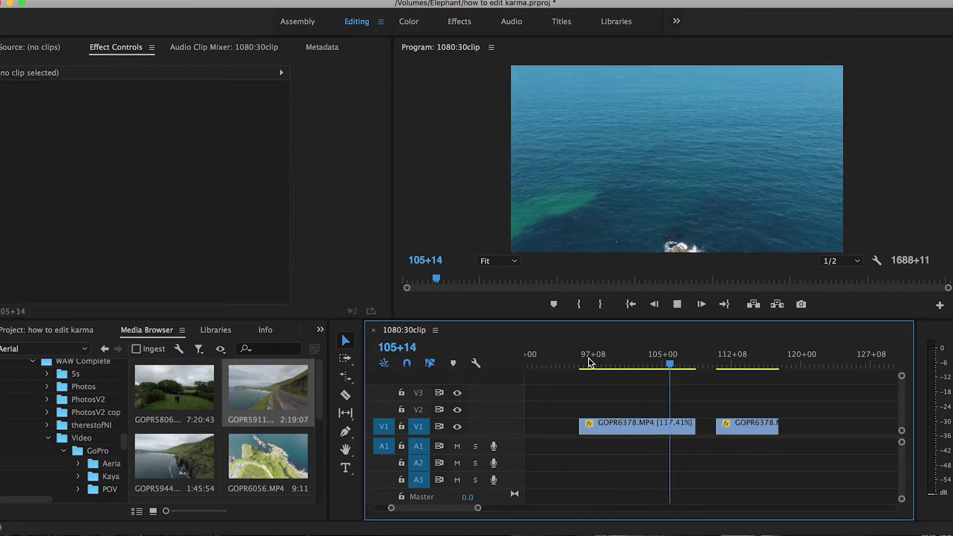
# Split the sea rocks clip at 106+08 and rate-stretch its closing section to a shorter duration.
pyautogui.click(675, 359)
pyautogui.press('c')
pyautogui.click(676, 426)
pyautogui.scroll(5, 682, 428)
pyautogui.press('r')
pyautogui.moveTo(754, 425); pyautogui.dragTo(716, 424)
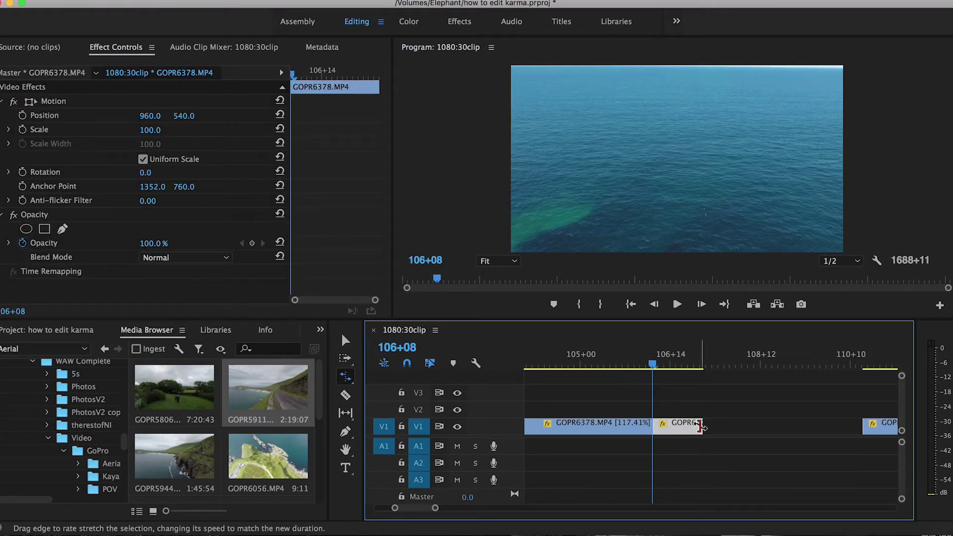
pyautogui.press('-')
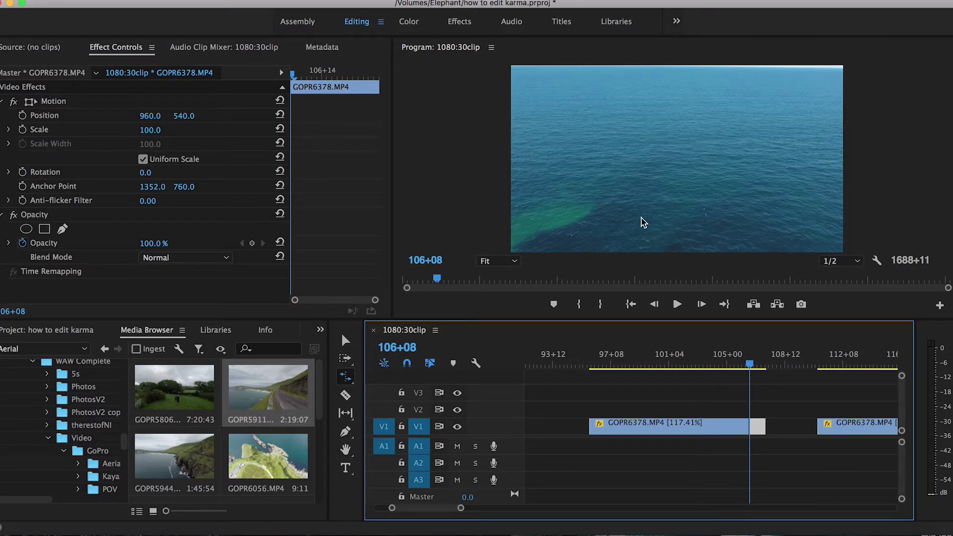
# Split the sea rocks clip near its beginning and delete the opening section.
pyautogui.click(642, 359)
pyautogui.press('c')
pyautogui.click(643, 424)
pyautogui.press('v')
pyautogui.click(605, 430)
pyautogui.press('Delete')
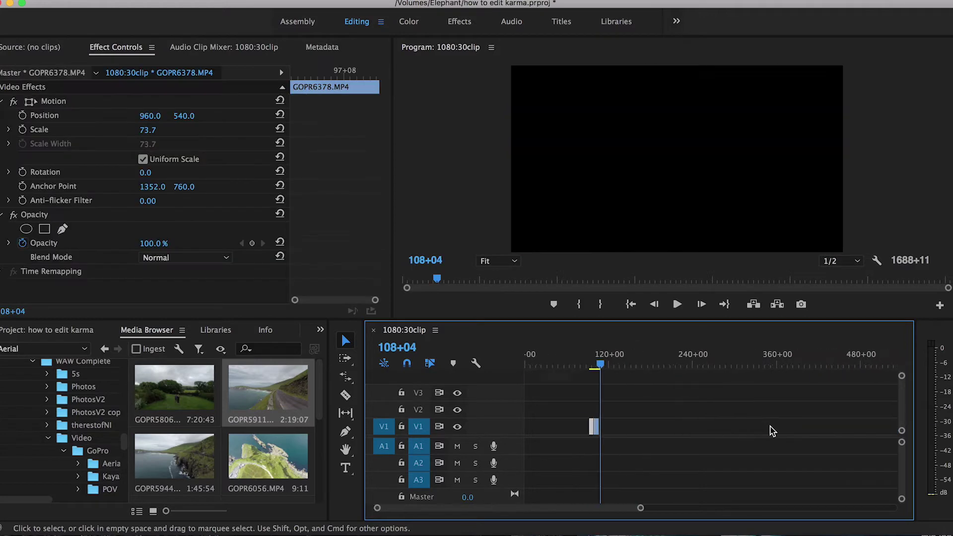
# Examine the GOPR6067 footage for usable aerial shots of the sunset lake, forest and car park.
pyautogui.hscroll(10, 773, 431)
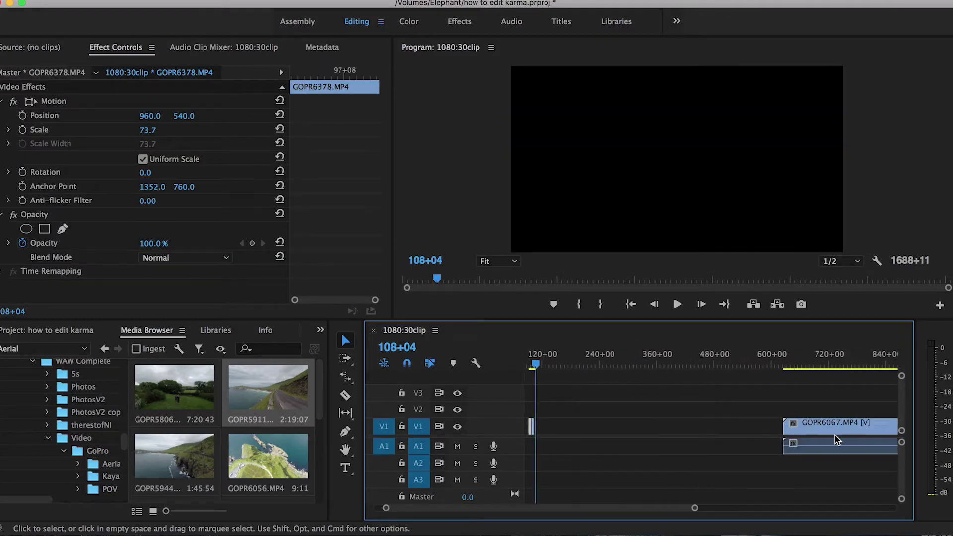
pyautogui.click(662, 358)
pyautogui.moveTo(665, 362)
pyautogui.mouseDown()
pyautogui.moveTo(691, 363)
pyautogui.moveTo(648, 360)
pyautogui.mouseUp()
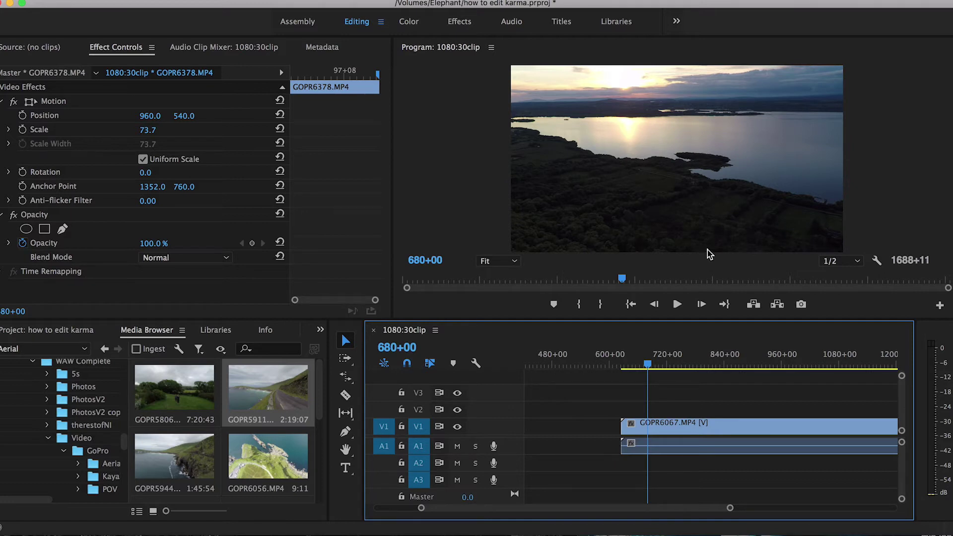
pyautogui.press('space')
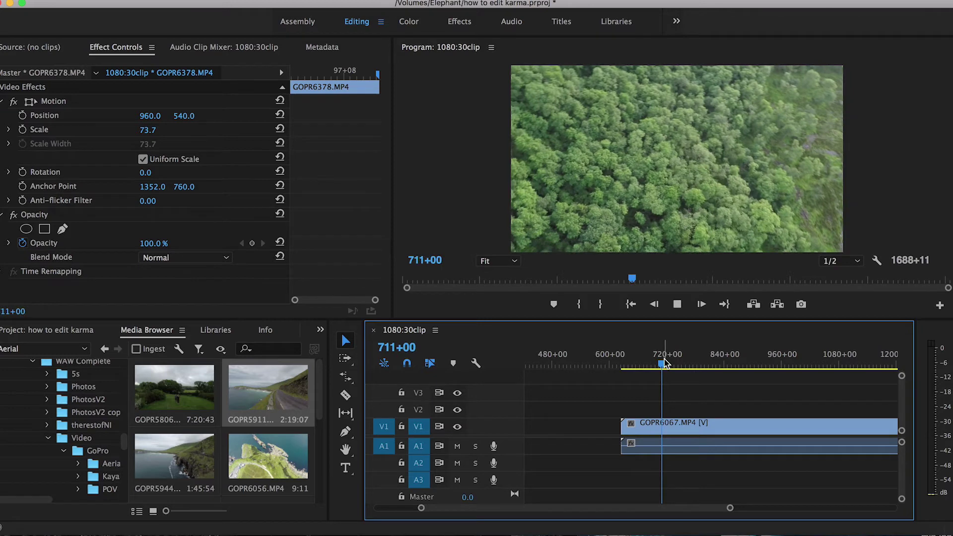
pyautogui.moveTo(664, 362); pyautogui.dragTo(777, 370)
pyautogui.hscroll(3, 778, 373)
pyautogui.scroll(-3, 779, 375)
pyautogui.moveTo(690, 364); pyautogui.dragTo(709, 367)
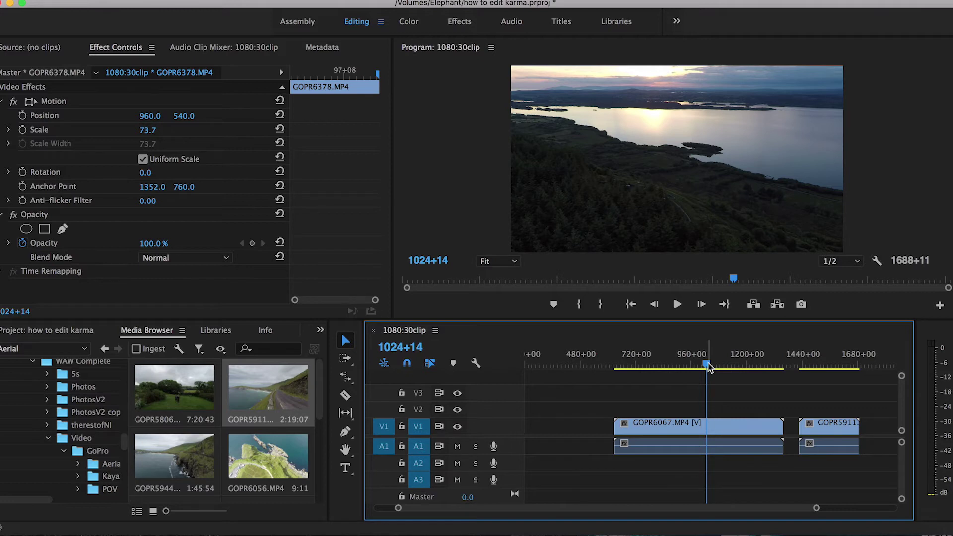
pyautogui.moveTo(709, 368); pyautogui.dragTo(722, 370)
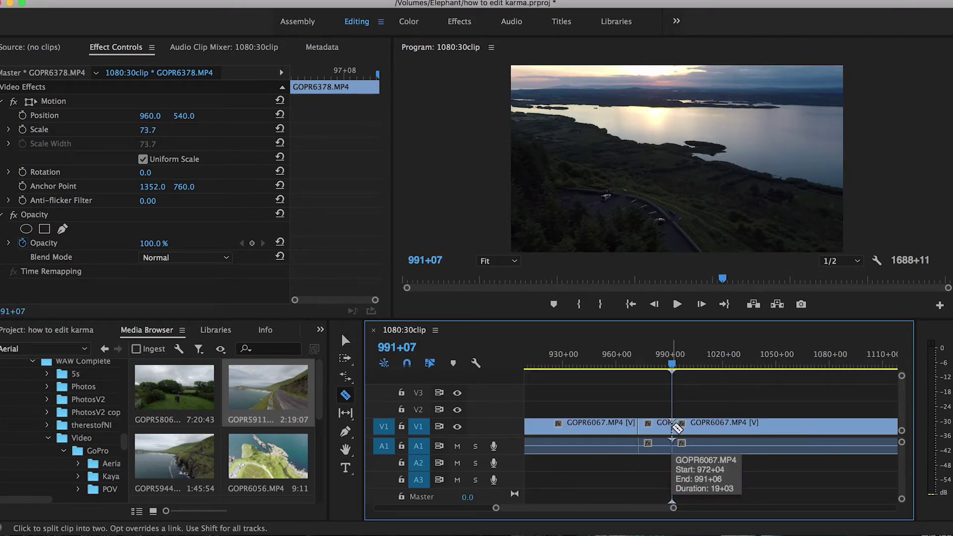
pyautogui.press('space')
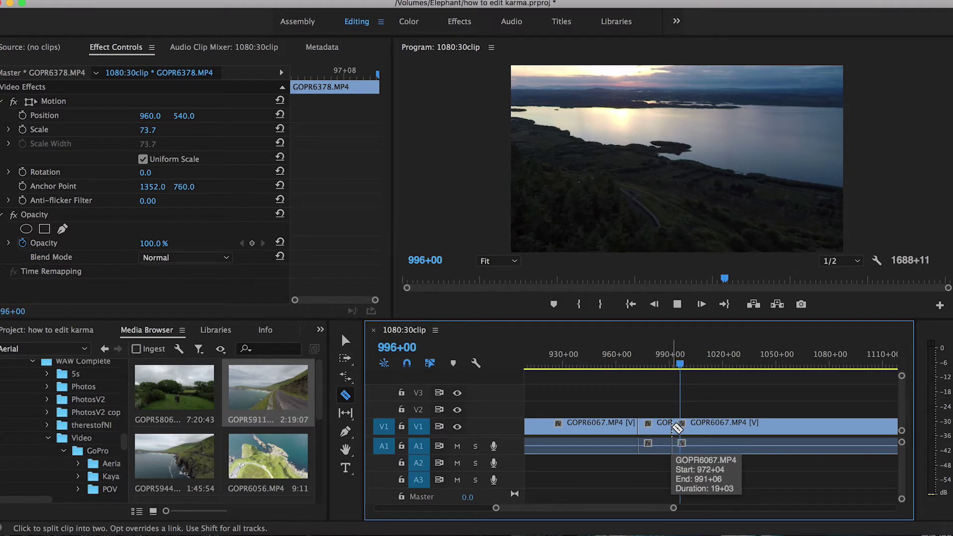
# Delete the unused GOPR6067 footage around the sunset lake shot, keeping the section from 991+07 to 1004+12.
pyautogui.press('space')
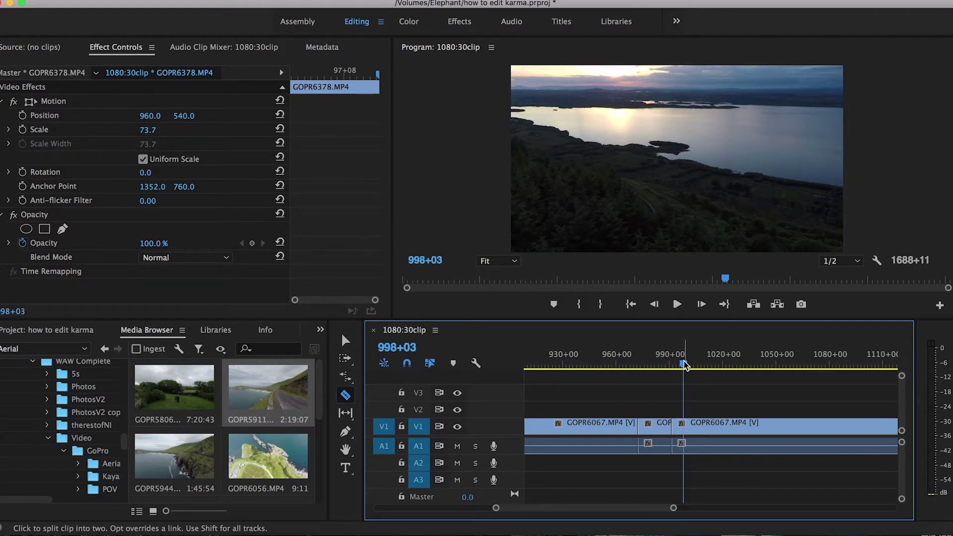
pyautogui.moveTo(683, 365); pyautogui.dragTo(673, 363)
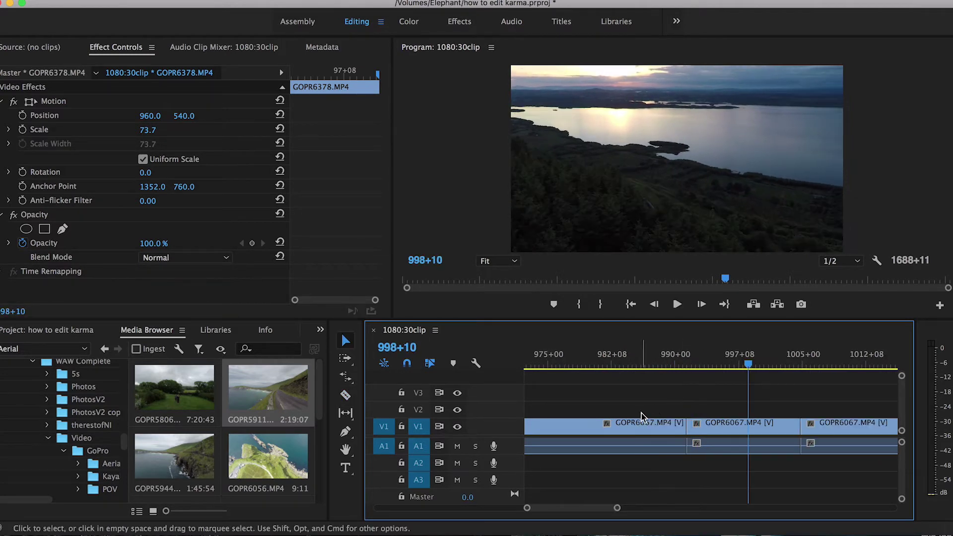
pyautogui.click(638, 426)
pyautogui.press('Delete')
pyautogui.scroll(-3, 637, 425)
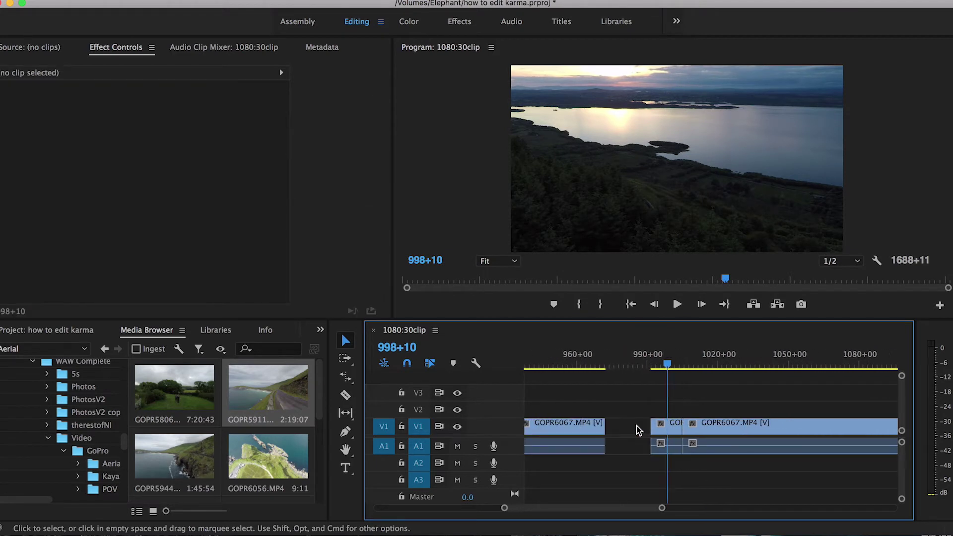
pyautogui.click(715, 426)
pyautogui.press('Delete')
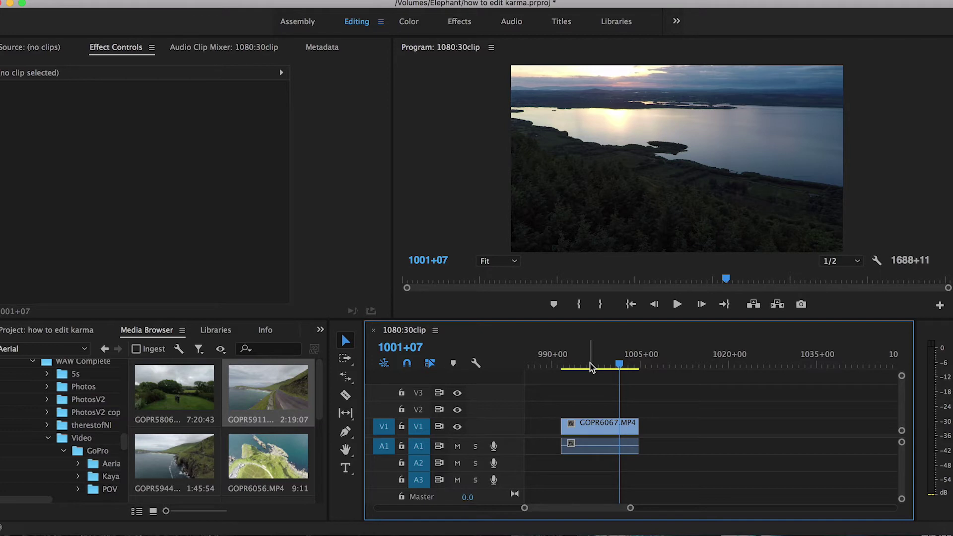
# Reverse the speed of the sunset lake clip at 100% and play it from its start.
pyautogui.click(598, 366)
pyautogui.click(587, 428)
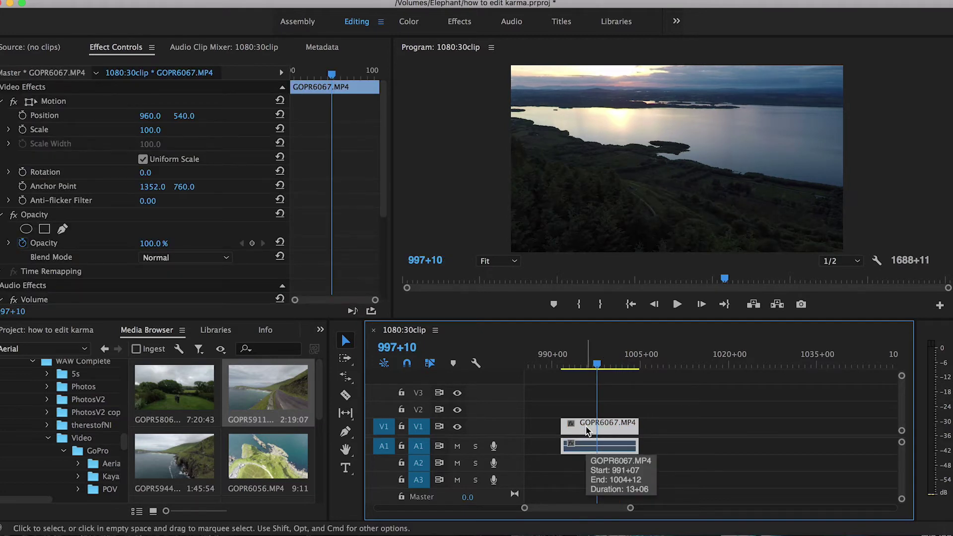
pyautogui.moveTo(597, 366); pyautogui.dragTo(570, 367)
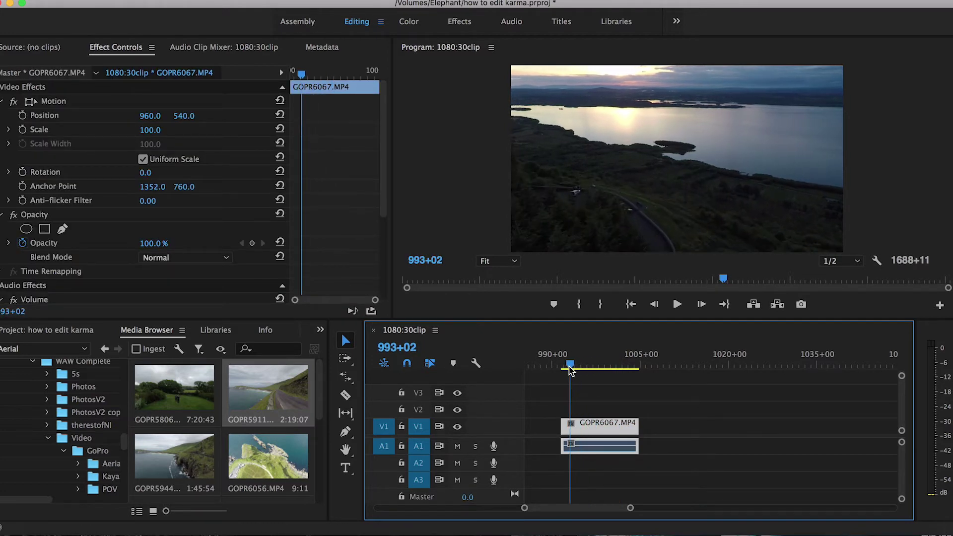
pyautogui.rightClick(596, 424)
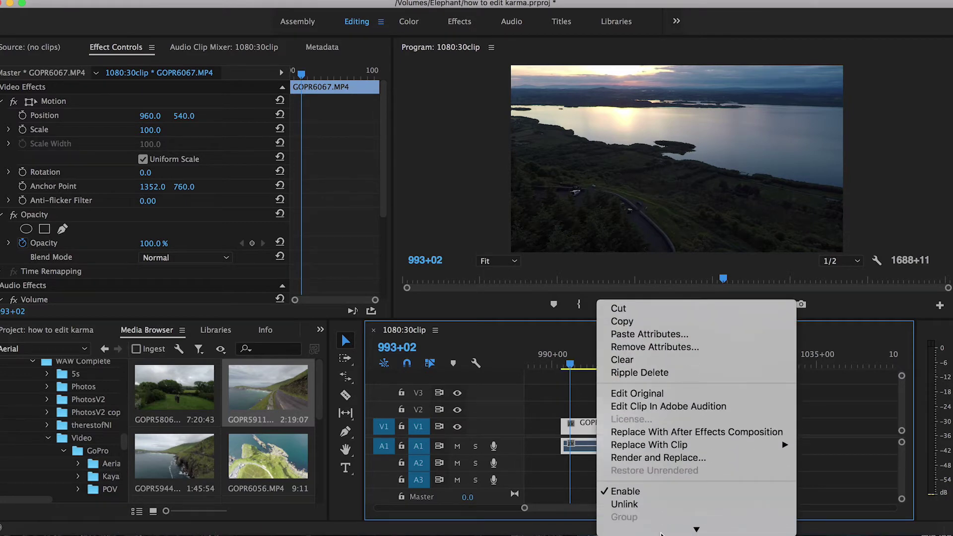
pyautogui.moveTo(661, 534)
pyautogui.click(639, 506)
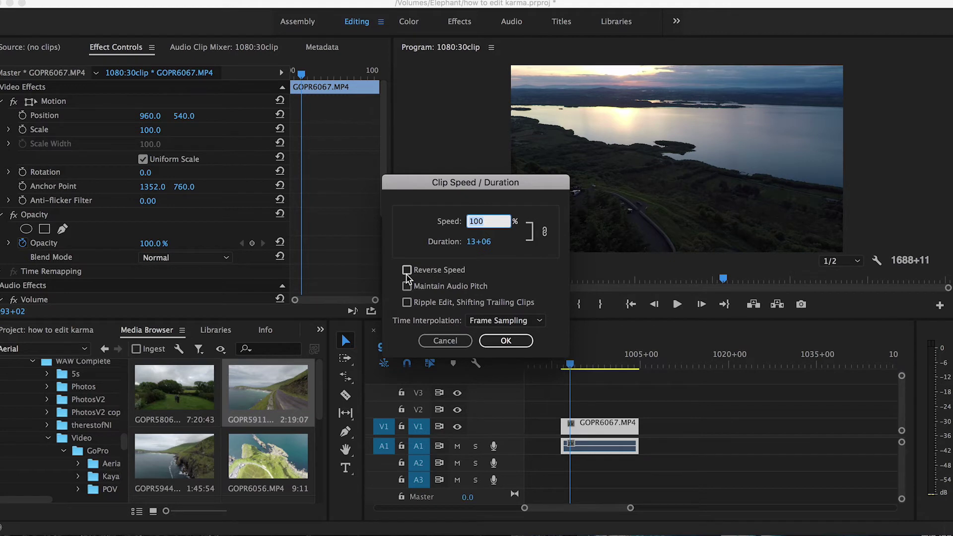
pyautogui.click(407, 271)
pyautogui.click(506, 341)
pyautogui.click(561, 366)
pyautogui.press('space')
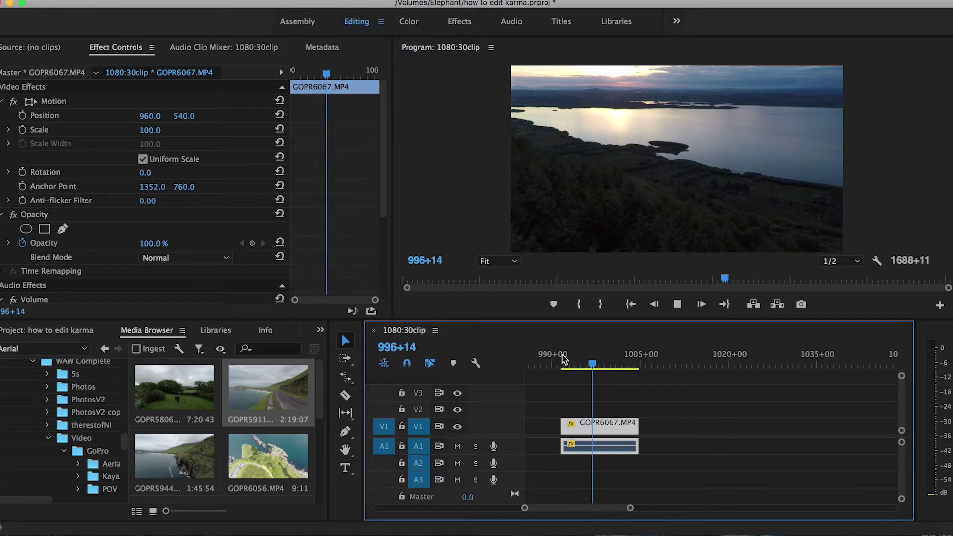
pyautogui.press('space')
# Speed up the reversed sunset lake clip with Rate Stretch, shortening its end to about 999+11, and scrub through it.
pyautogui.press('r')
pyautogui.moveTo(640, 426); pyautogui.dragTo(609, 426)
pyautogui.press('v')
pyautogui.moveTo(585, 366); pyautogui.dragTo(577, 365)
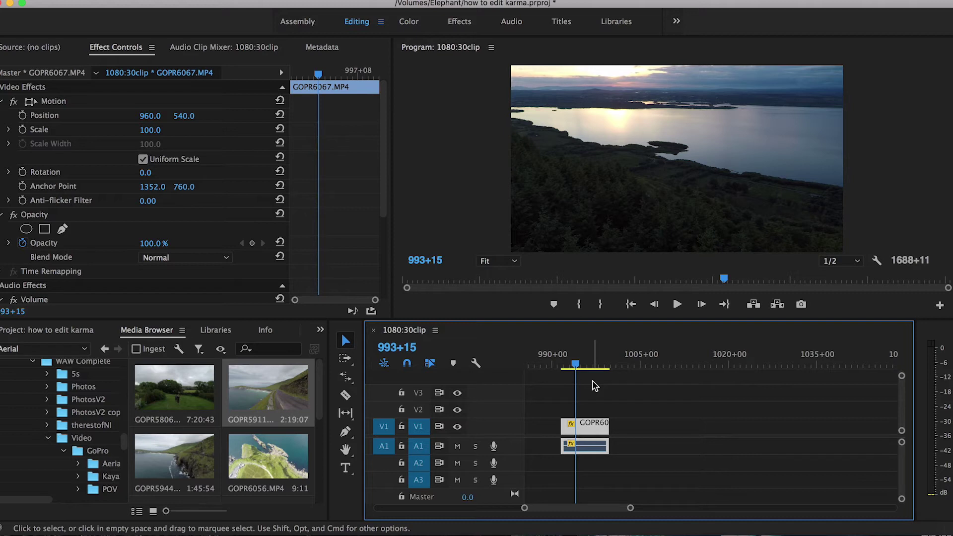
# Keyframe the sunset lake clip's Scale from 100.0 at its start at 991+07 to 71.0 at 999+11.
pyautogui.click(589, 176)
pyautogui.moveTo(564, 361); pyautogui.dragTo(562, 361)
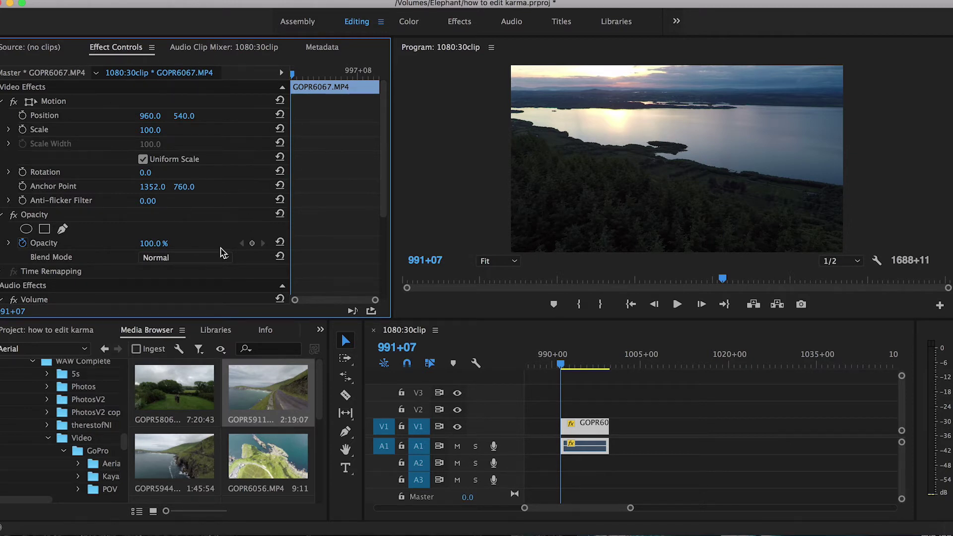
pyautogui.moveTo(583, 374); pyautogui.dragTo(561, 377)
pyautogui.click(292, 79)
pyautogui.click(22, 130)
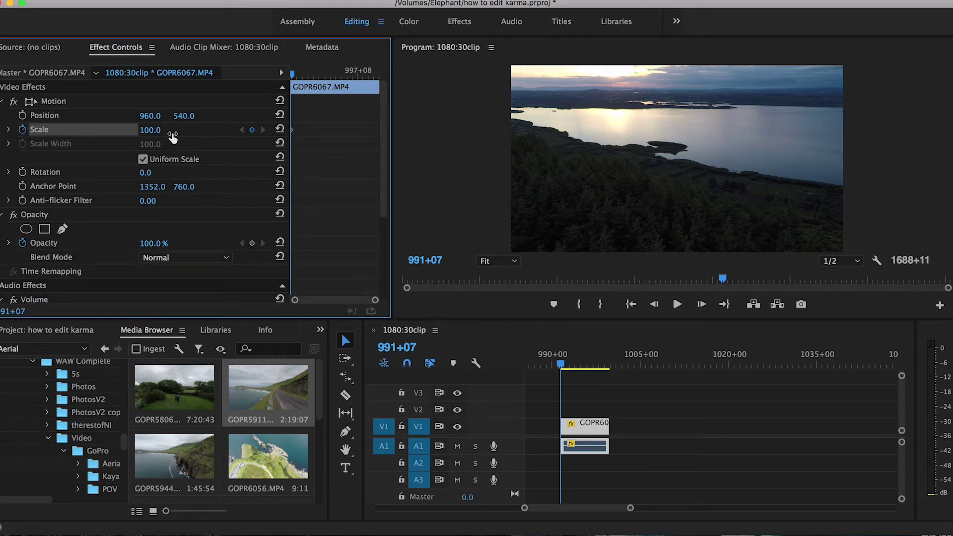
pyautogui.moveTo(361, 79); pyautogui.dragTo(390, 86)
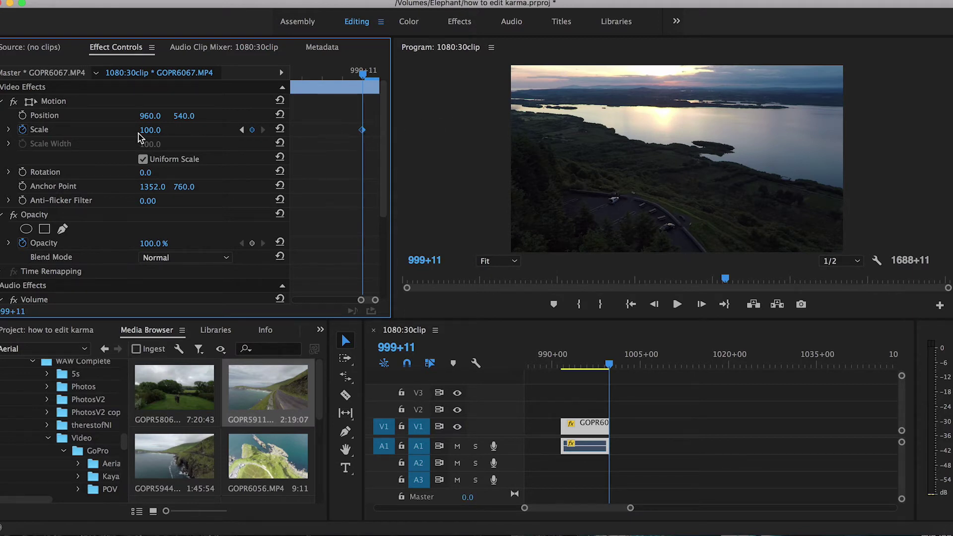
pyautogui.moveTo(155, 130)
pyautogui.mouseDown()
pyautogui.moveTo(135, 130)
pyautogui.moveTo(169, 130)
pyautogui.moveTo(140, 130)
pyautogui.mouseUp()
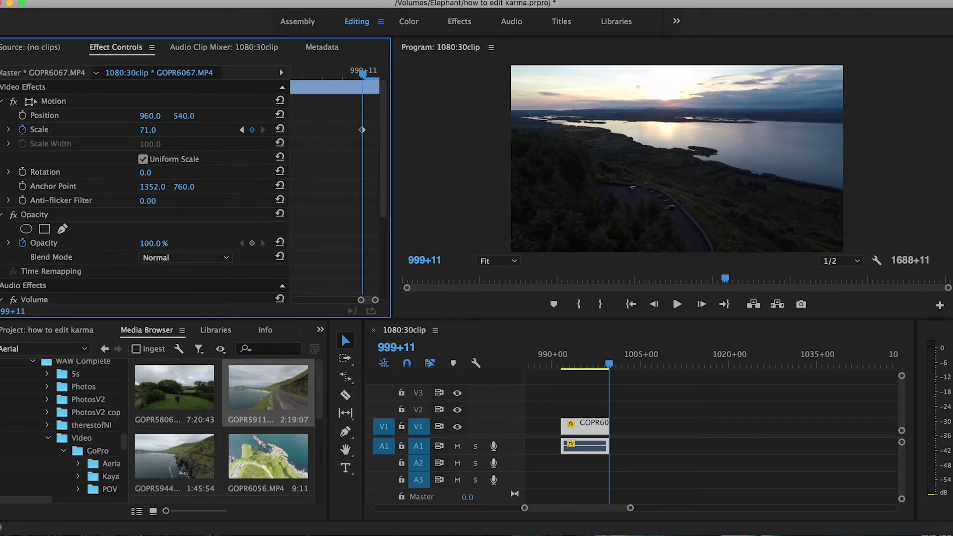
# Move the second Scale keyframe to the very end of the sunset lake clip and play the clip from its start.
pyautogui.moveTo(362, 129); pyautogui.dragTo(388, 128)
pyautogui.press('\\')
pyautogui.moveTo(339, 76); pyautogui.dragTo(275, 76)
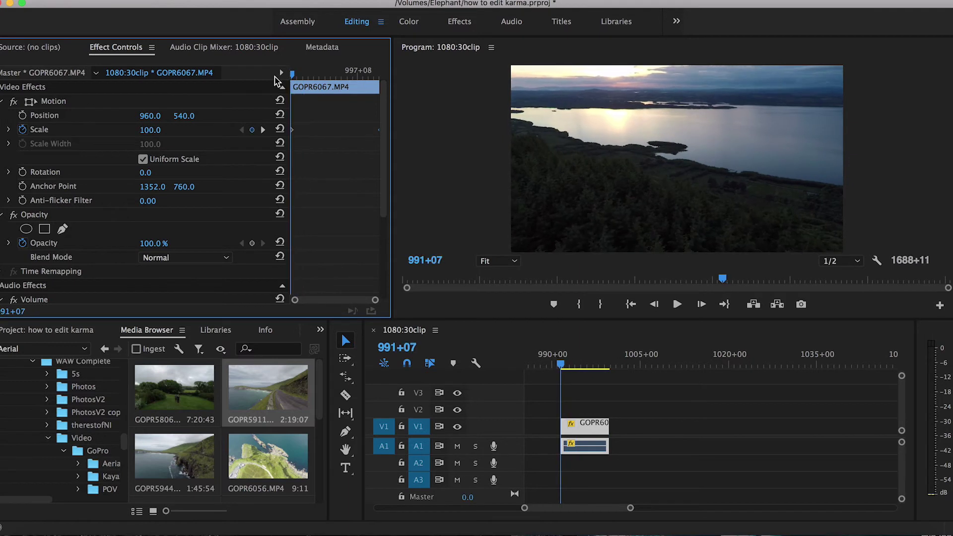
pyautogui.press('space')
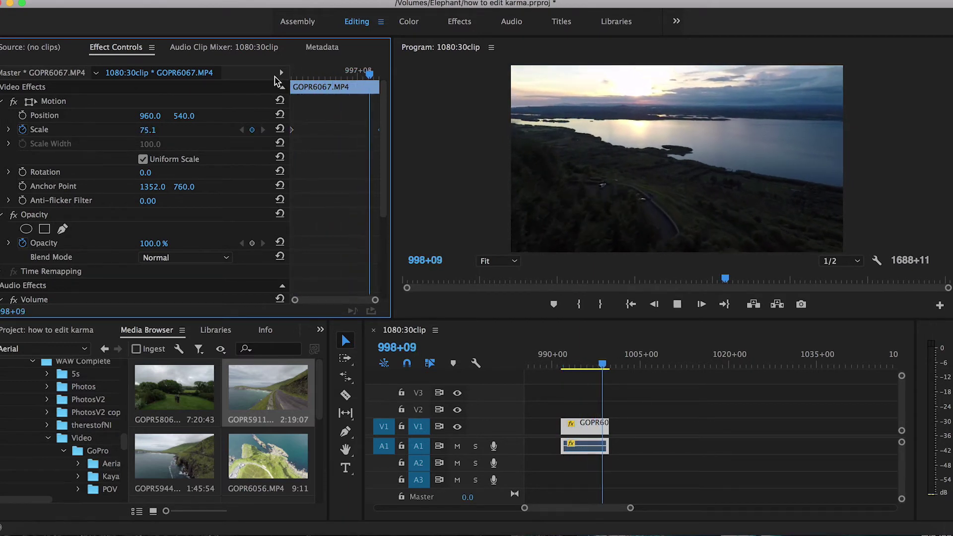
pyautogui.press('space')
pyautogui.press('Up')
pyautogui.press('space')
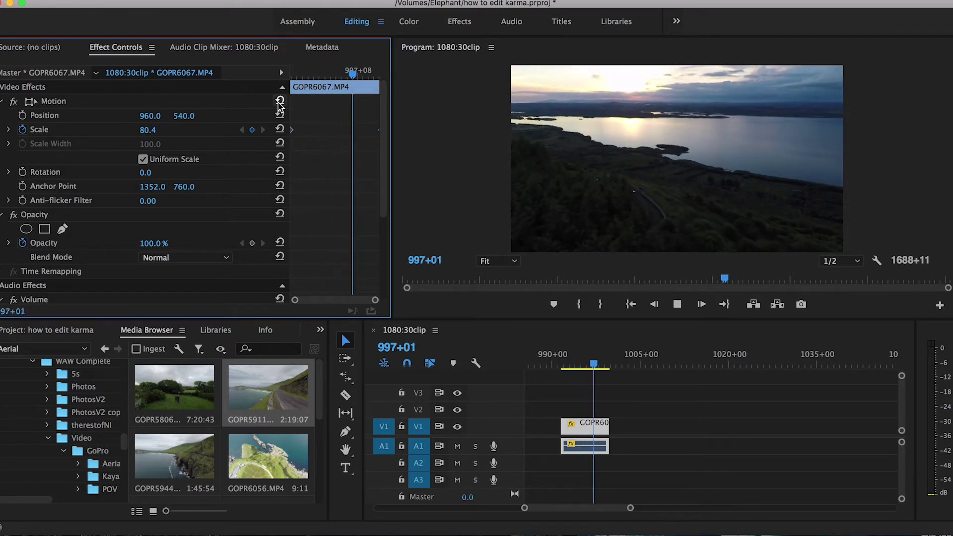
# Trim off the end of the sunset lake clip after 998+11.
pyautogui.click(551, 368)
pyautogui.moveTo(552, 370); pyautogui.dragTo(558, 373)
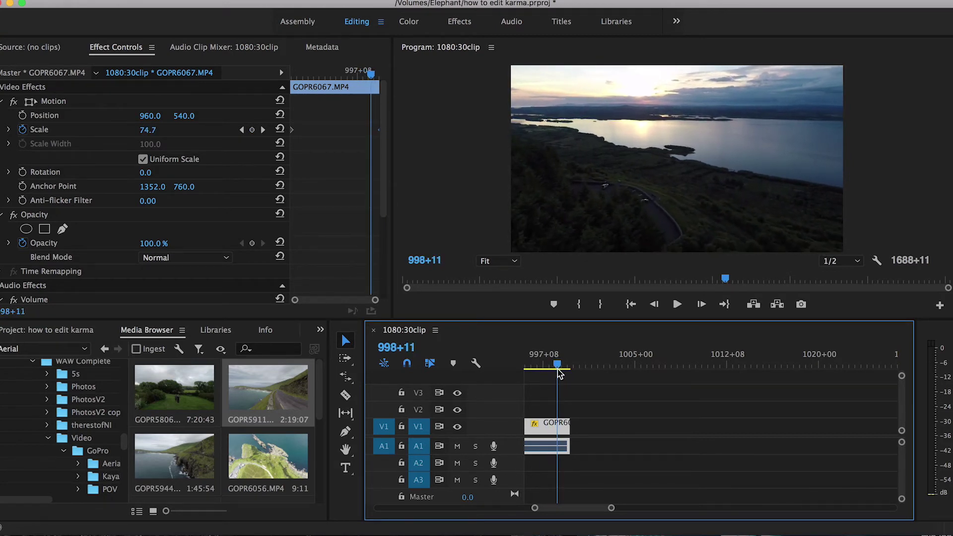
pyautogui.press('w')
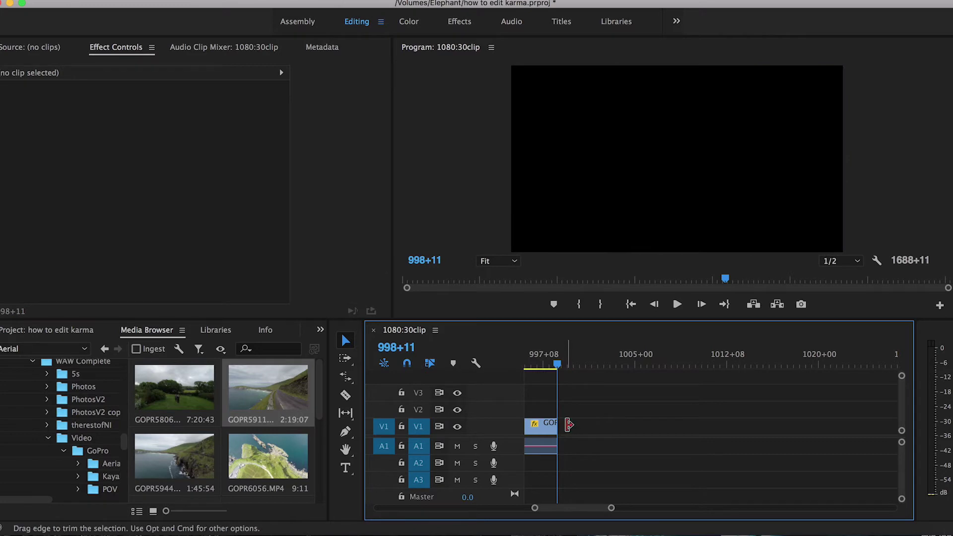
pyautogui.moveTo(559, 371); pyautogui.dragTo(588, 375)
# Scrub the coastal clip GOPR5911 to 1521+00 and rotate it 1.0° to level the horizon, using a 25% monitor zoom to reach its corners.
pyautogui.press('-')
pyautogui.press('-')
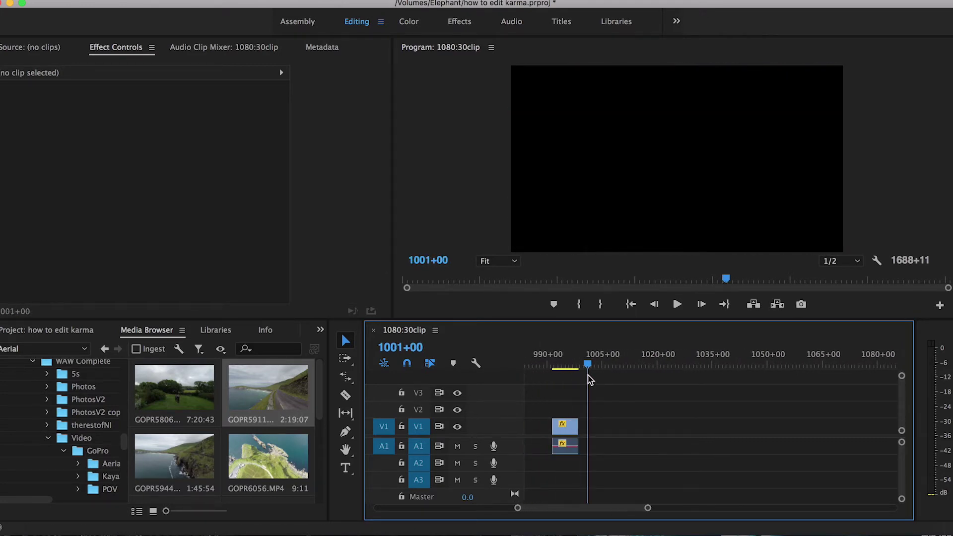
pyautogui.press('-')
pyautogui.press('-')
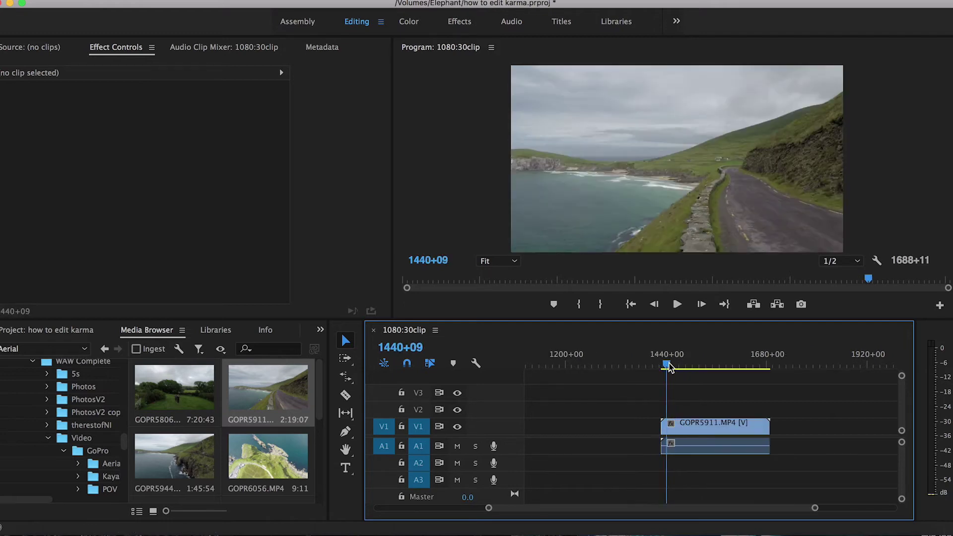
pyautogui.moveTo(684, 368); pyautogui.dragTo(703, 366)
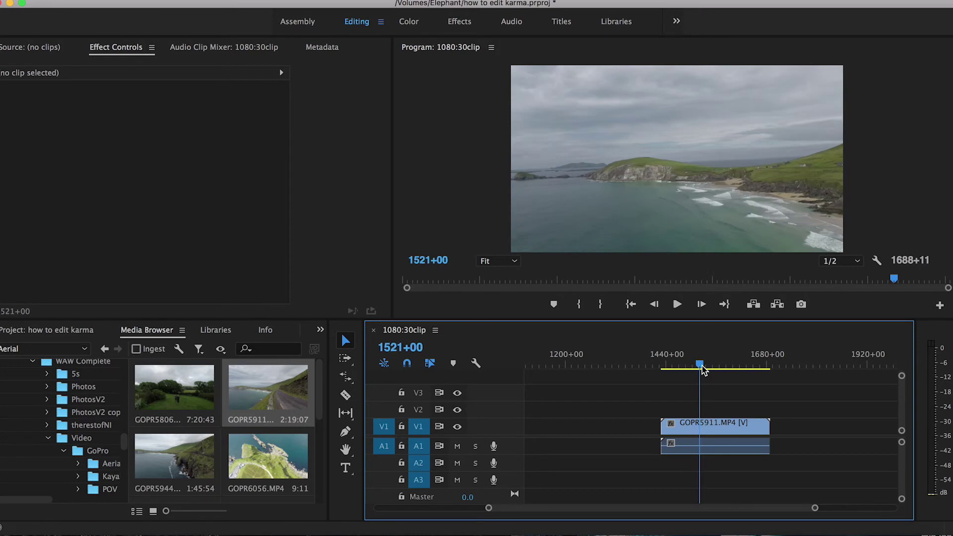
pyautogui.click(676, 167)
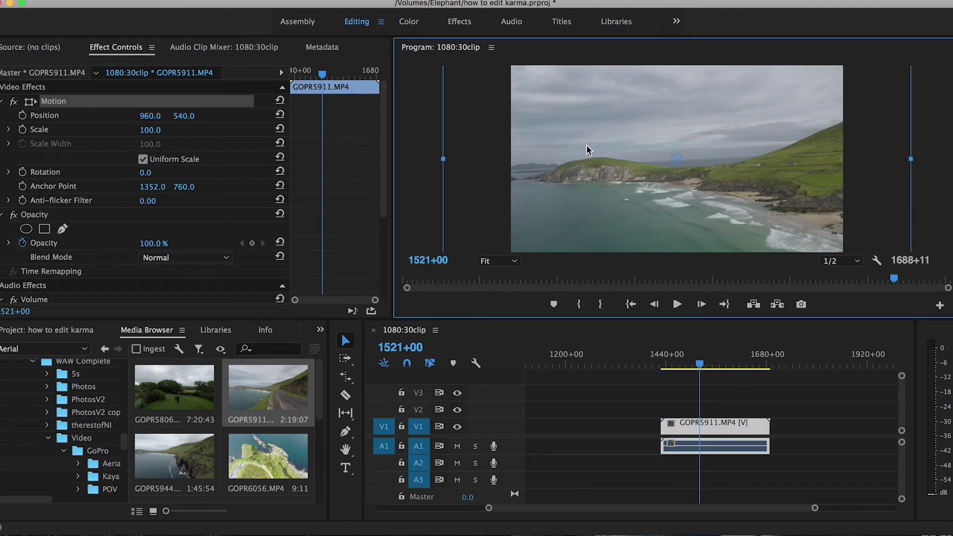
pyautogui.click(498, 261)
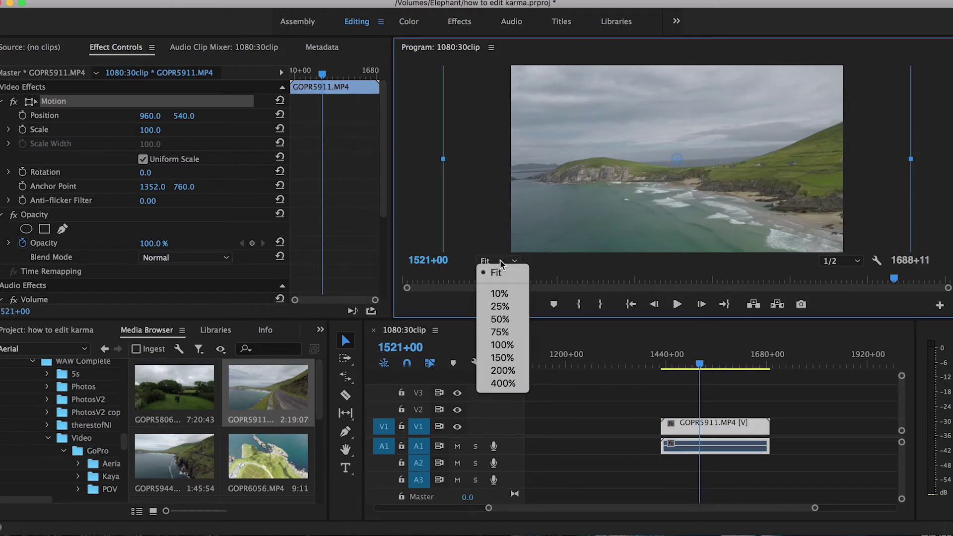
pyautogui.click(649, 153)
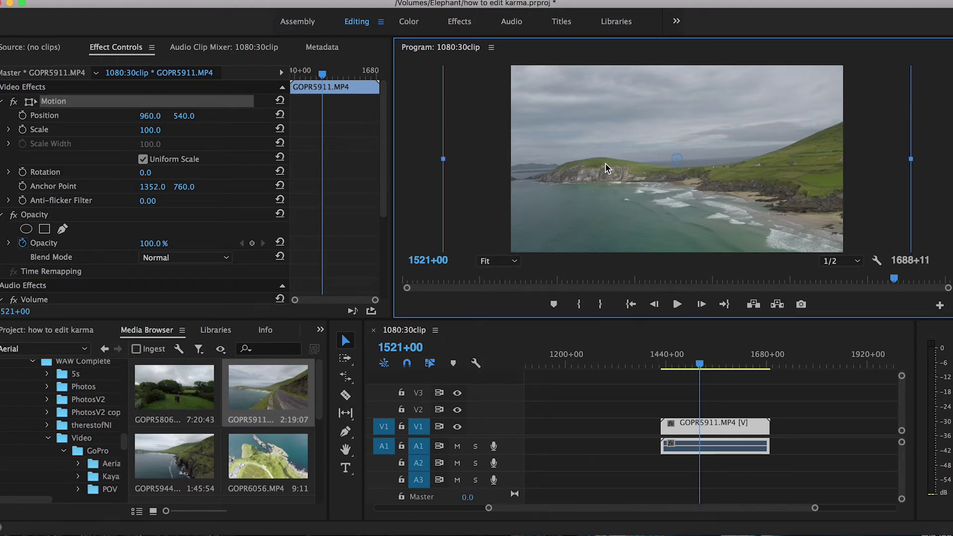
pyautogui.click(498, 261)
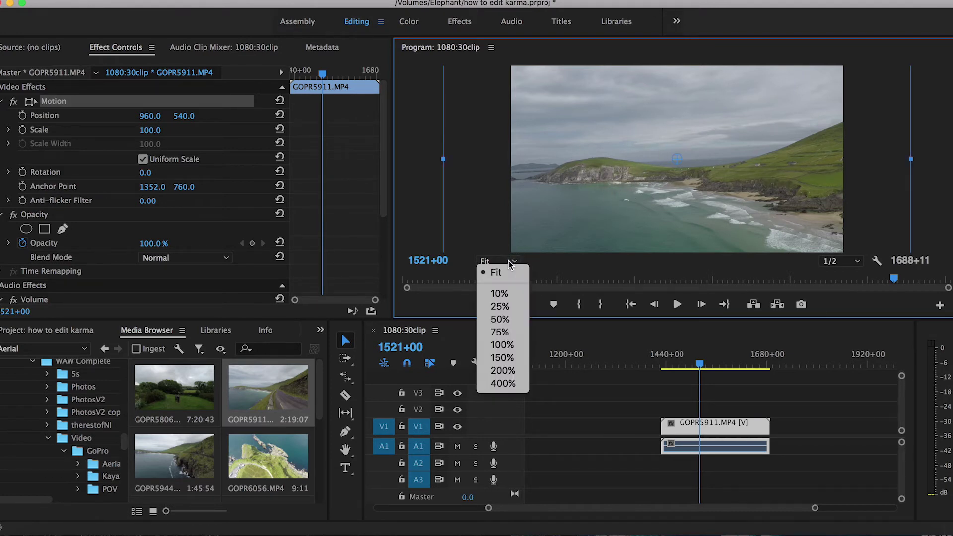
pyautogui.click(499, 306)
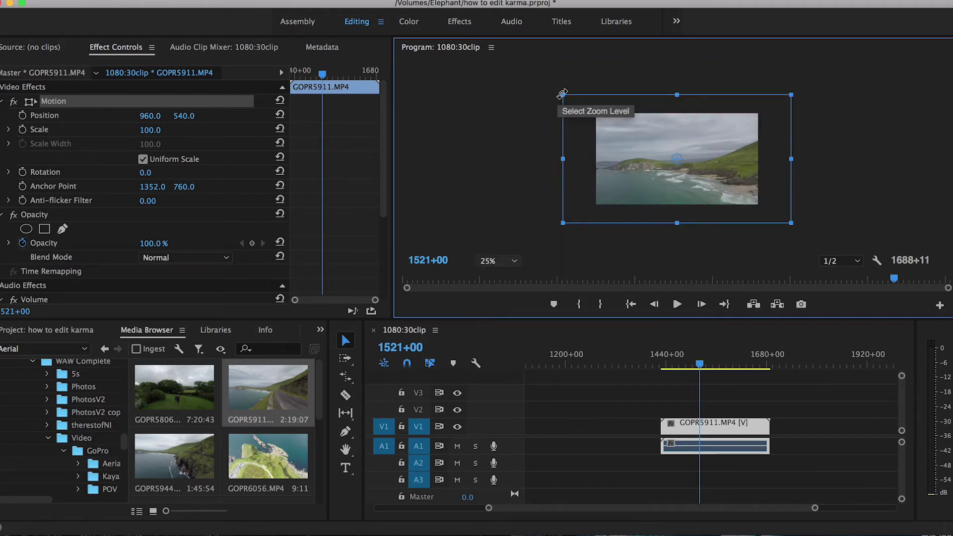
pyautogui.moveTo(561, 93); pyautogui.dragTo(562, 90)
pyautogui.click(501, 261)
pyautogui.click(499, 318)
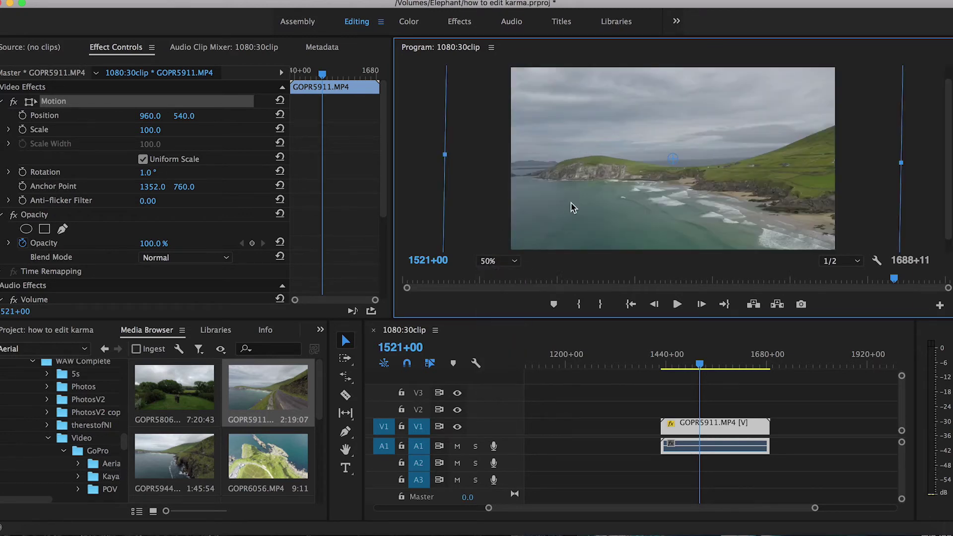
pyautogui.click(918, 208)
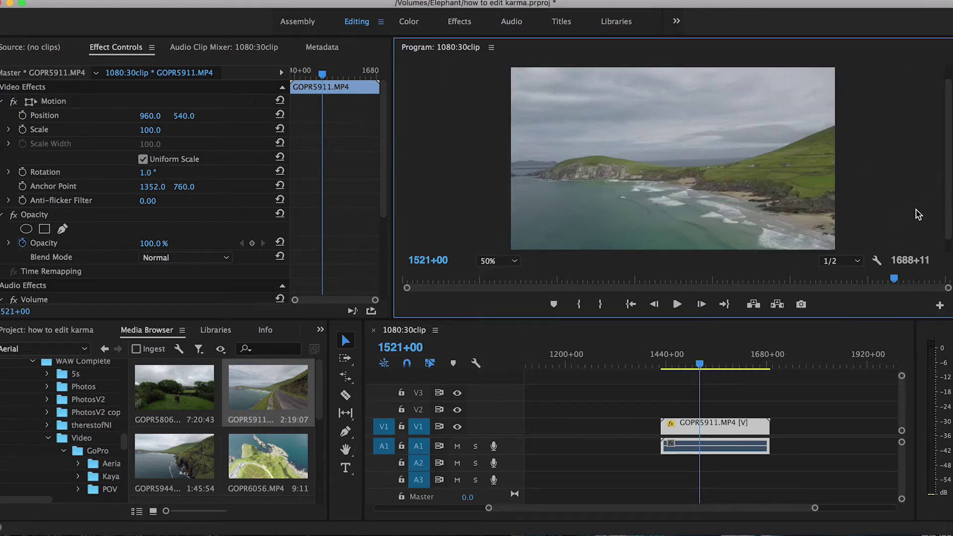
# Rotate the GOPR5911 clip further to 2.3° and fit the whole frame in the program monitor again.
pyautogui.click(499, 261)
pyautogui.click(498, 303)
pyautogui.doubleClick(674, 164)
pyautogui.click(674, 165)
pyautogui.moveTo(832, 176); pyautogui.dragTo(831, 181)
pyautogui.click(498, 261)
pyautogui.click(490, 275)
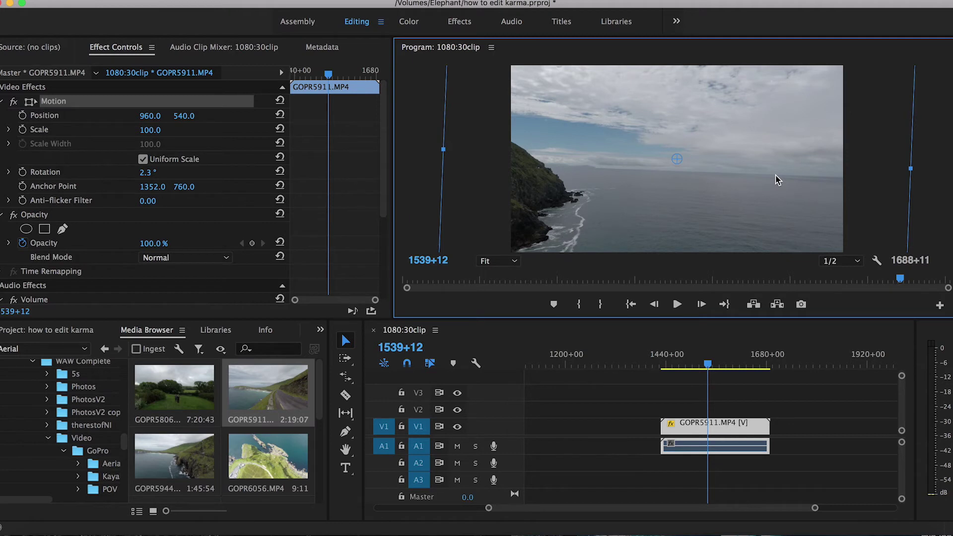
# Cut GOPR5911 down to the cliff road shot running from 1629+00 to 1633+02 and play it.
pyautogui.press('c')
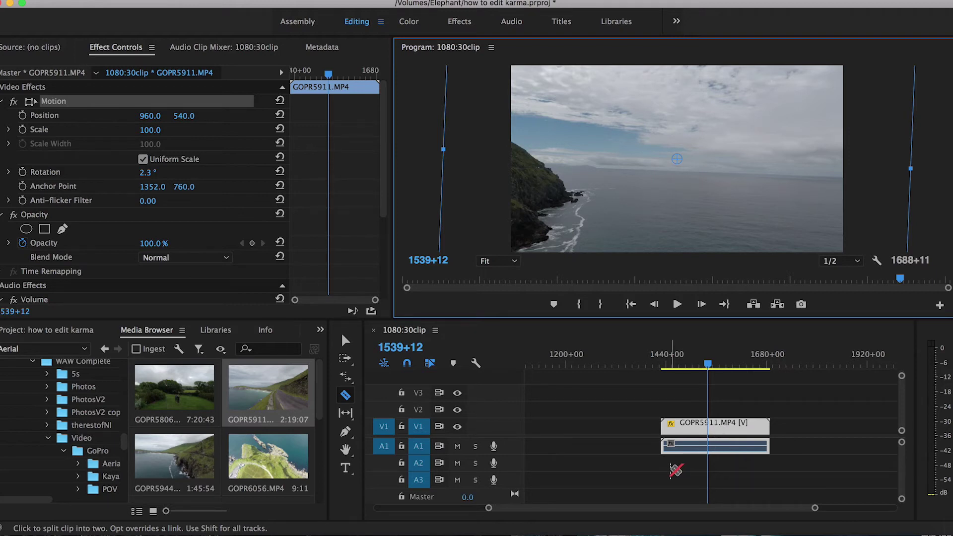
pyautogui.click(684, 368)
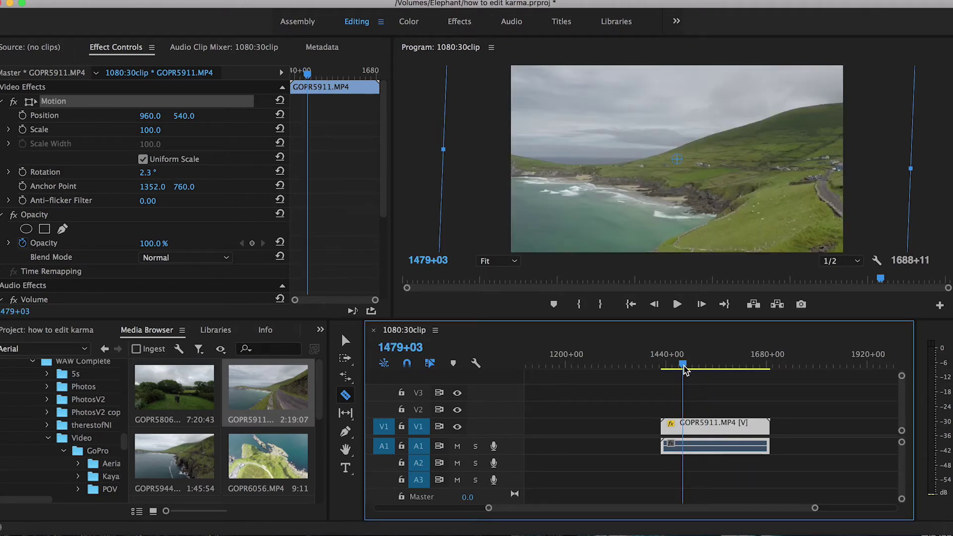
pyautogui.moveTo(684, 369); pyautogui.dragTo(725, 370)
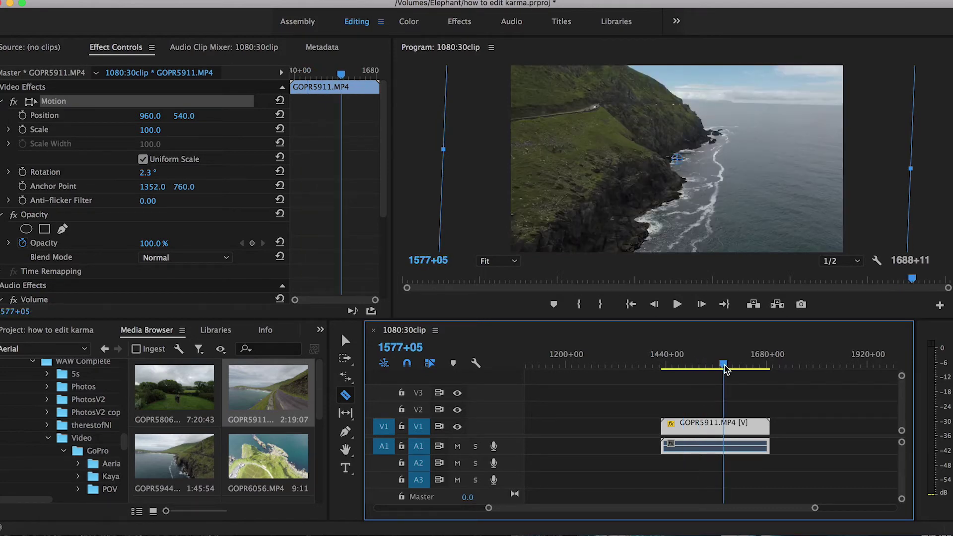
pyautogui.click(751, 427)
pyautogui.moveTo(687, 366); pyautogui.dragTo(703, 363)
pyautogui.press('space')
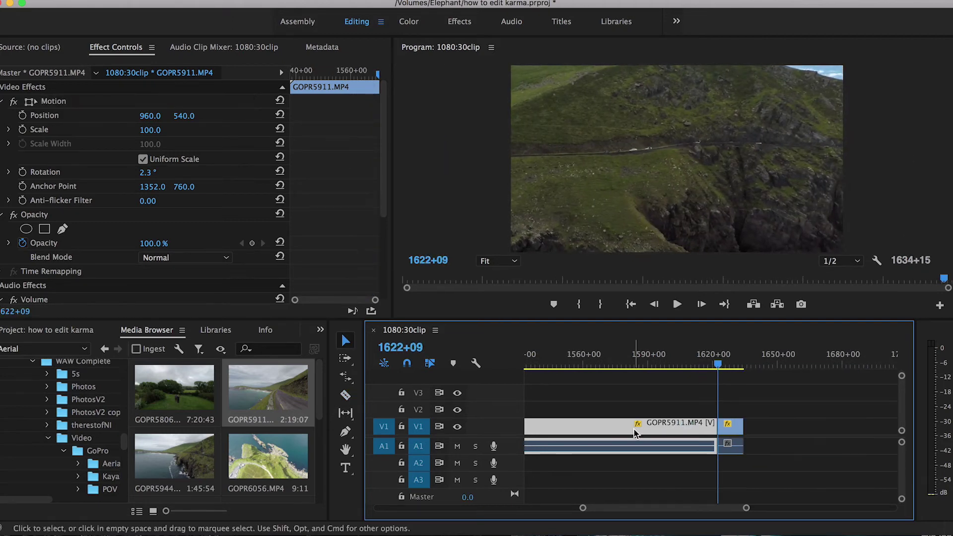
pyautogui.press('Delete')
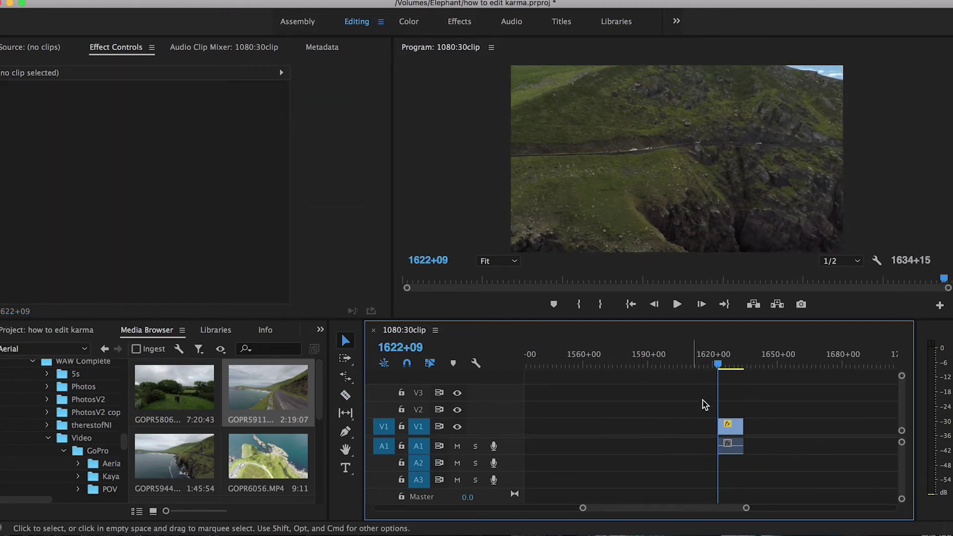
pyautogui.press('space')
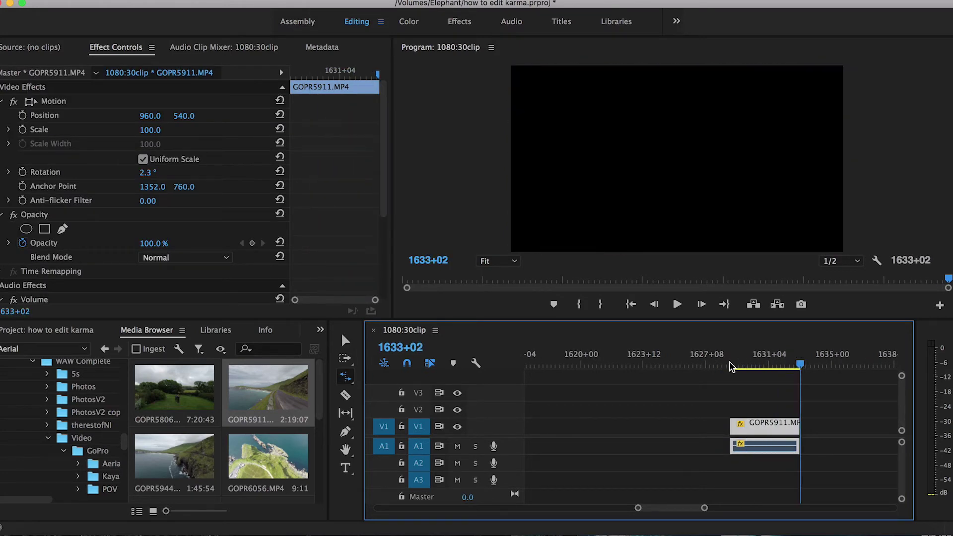
pyautogui.press('space')
# Return to the start of the cliff road clip at 1629+00 and set its Rotation to 1.0°.
pyautogui.press('-')
pyautogui.press('-')
pyautogui.press('-')
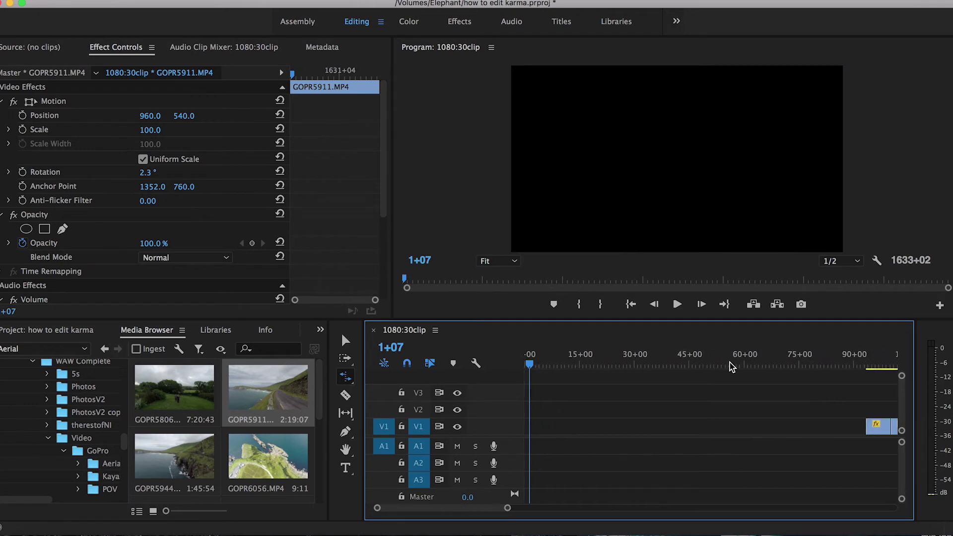
pyautogui.press('-')
pyautogui.press('-')
pyautogui.press('-')
pyautogui.press('-')
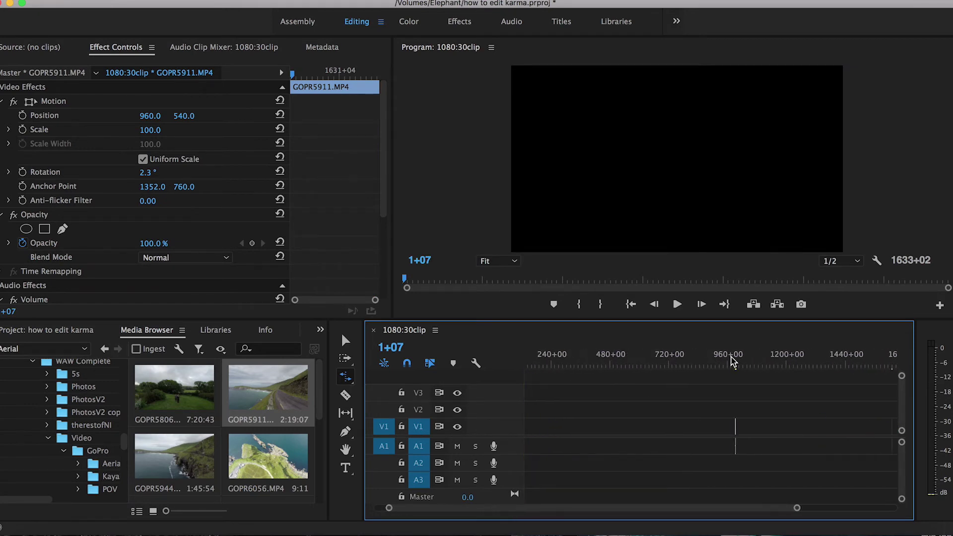
pyautogui.scroll(4, 724, 381)
pyautogui.click(788, 362)
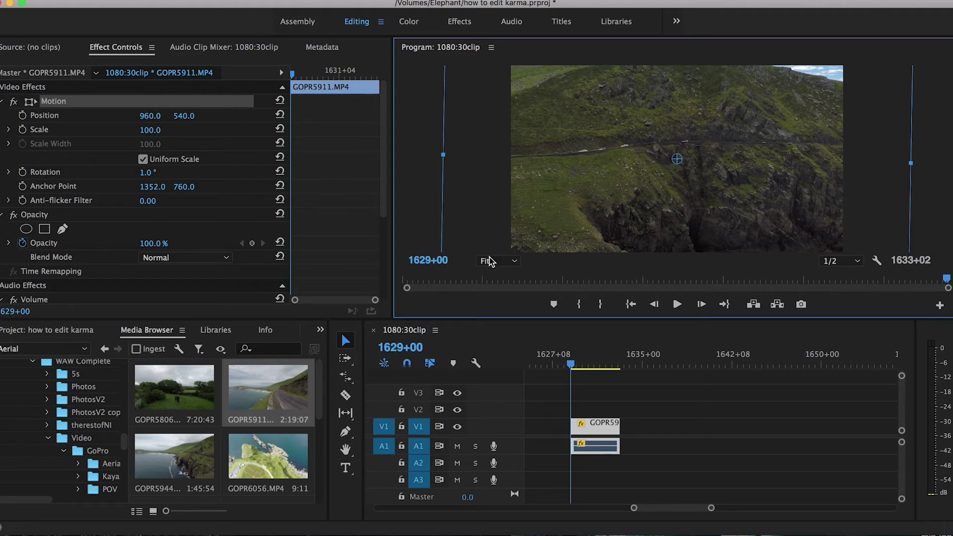
# Keyframe the cliff road clip's Scale from a reduced value at 1629+00 up to 100.0 at 1633+02 and review the motion.
pyautogui.click(23, 130)
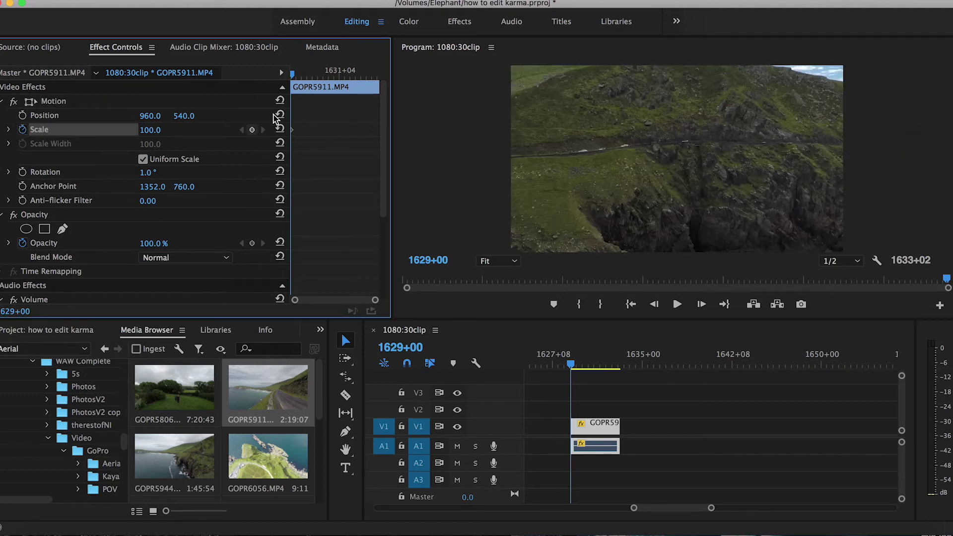
pyautogui.moveTo(368, 75); pyautogui.dragTo(390, 75)
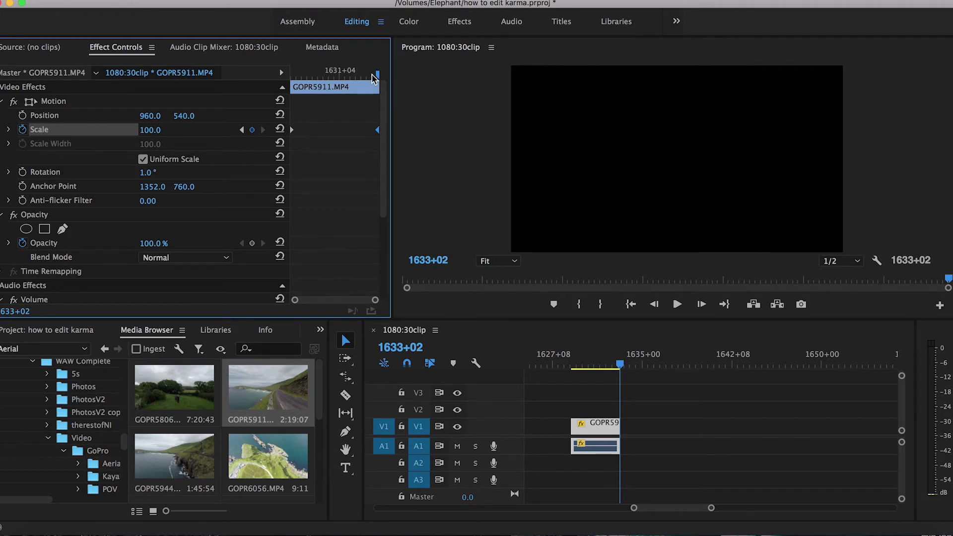
pyautogui.moveTo(379, 75); pyautogui.dragTo(274, 84)
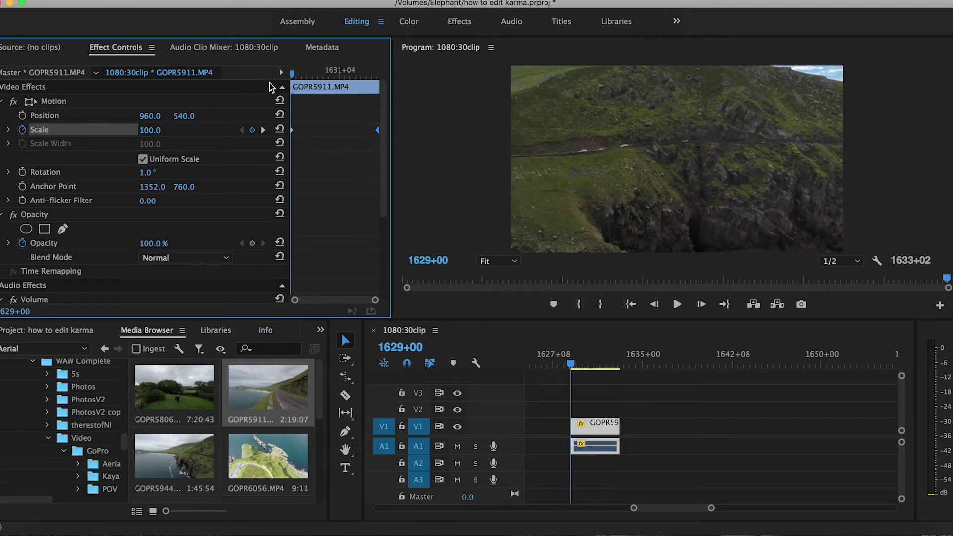
pyautogui.moveTo(150, 130); pyautogui.dragTo(136, 130)
pyautogui.press('space')
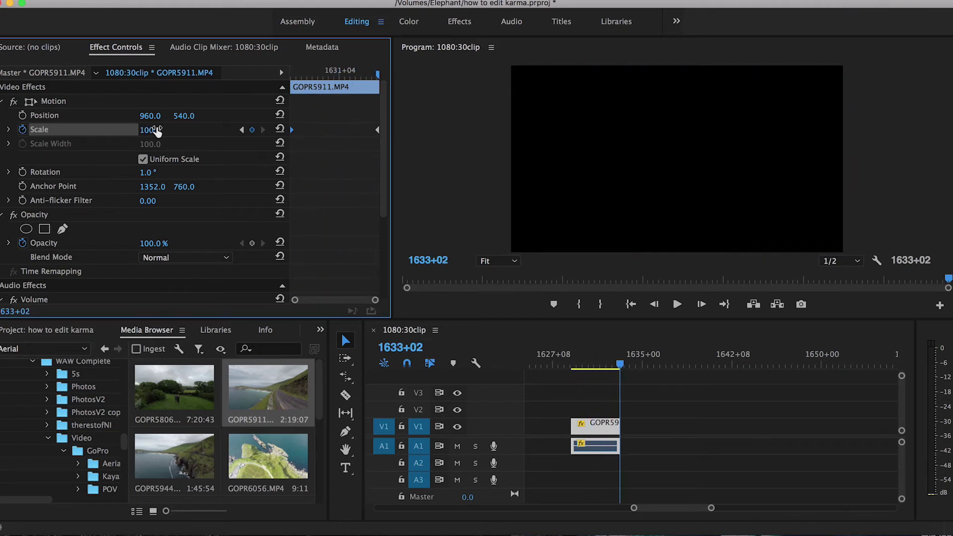
pyautogui.moveTo(565, 367); pyautogui.dragTo(618, 371)
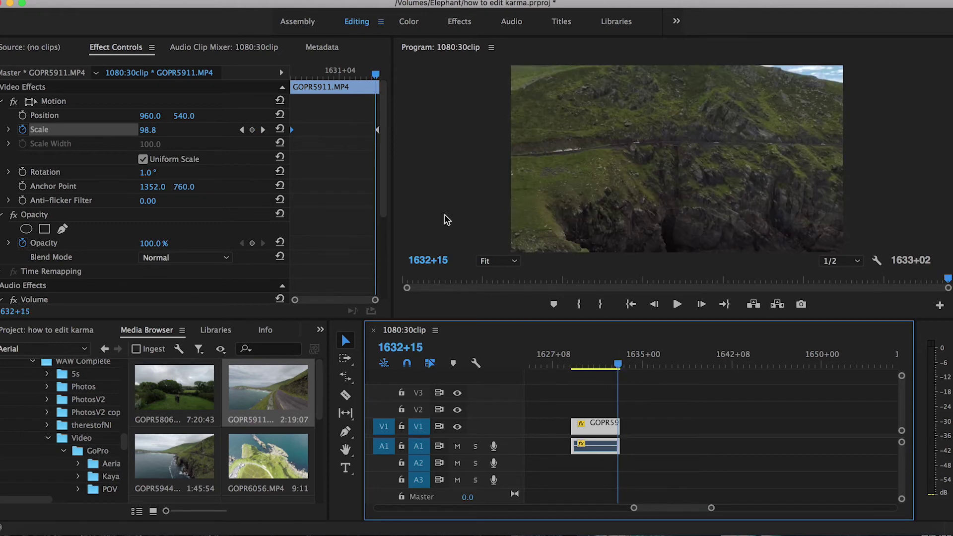
# Try moving the cliff road clip's end Scale keyframe to an earlier point and play the faster zoom.
pyautogui.moveTo(378, 130); pyautogui.dragTo(349, 130)
pyautogui.click(338, 77)
pyautogui.press('space')
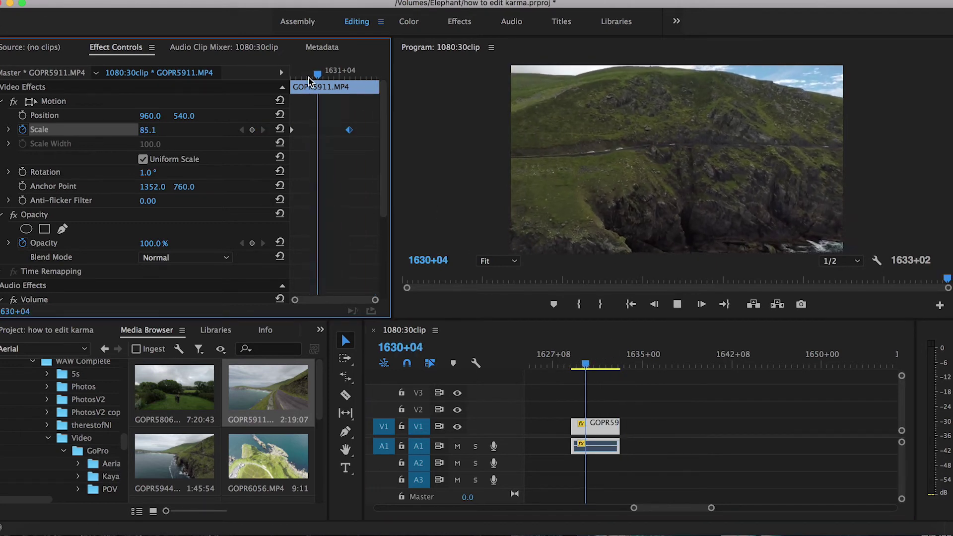
pyautogui.moveTo(309, 77)
pyautogui.mouseDown()
pyautogui.moveTo(332, 80)
pyautogui.moveTo(322, 76)
pyautogui.mouseUp()
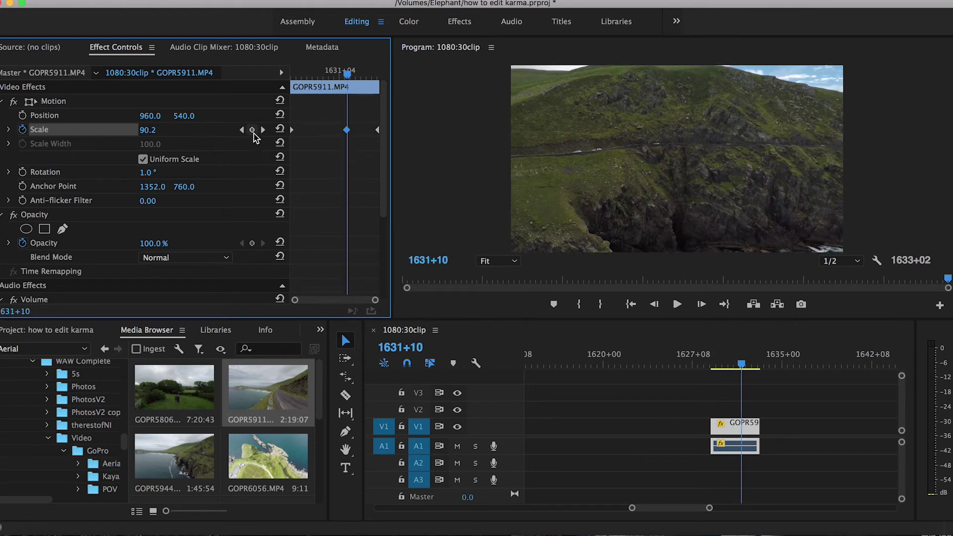
# Add a Scale keyframe of 98.2 at 1631+10 in the cliff road clip and play the clip from its start.
pyautogui.moveTo(147, 130); pyautogui.dragTo(152, 129)
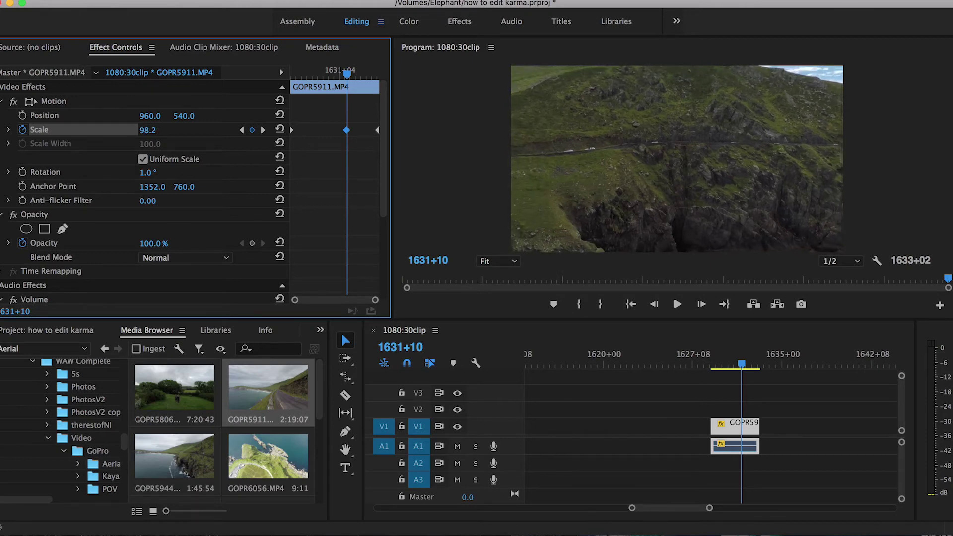
pyautogui.click(293, 76)
pyautogui.press('space')
pyautogui.click(347, 75)
pyautogui.moveTo(346, 130); pyautogui.dragTo(347, 130)
# Add another Scale keyframe at 1630+14 in the cliff road clip with an increased value and play the result.
pyautogui.click(332, 76)
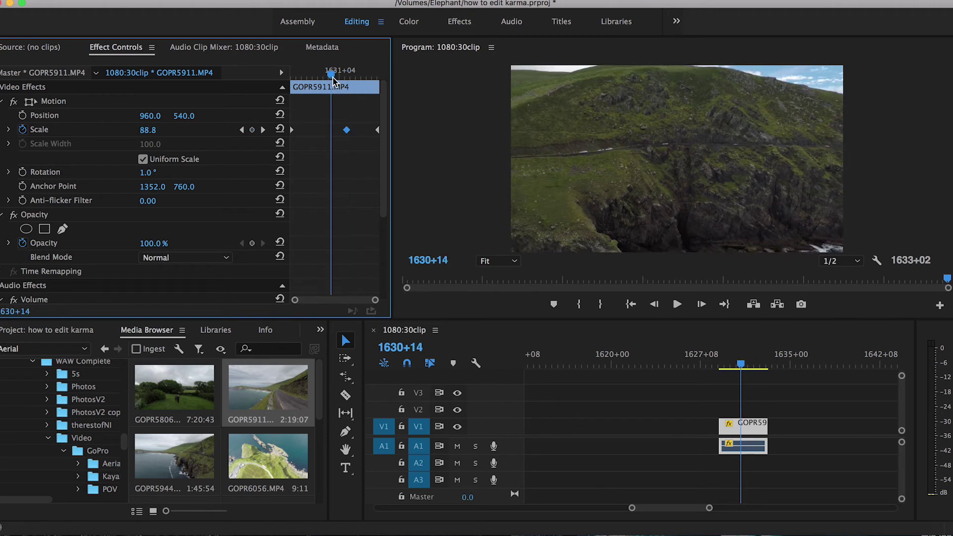
pyautogui.moveTo(148, 130); pyautogui.dragTo(153, 129)
pyautogui.moveTo(313, 76)
pyautogui.mouseDown()
pyautogui.moveTo(364, 77)
pyautogui.moveTo(313, 77)
pyautogui.mouseUp()
pyautogui.press('space')
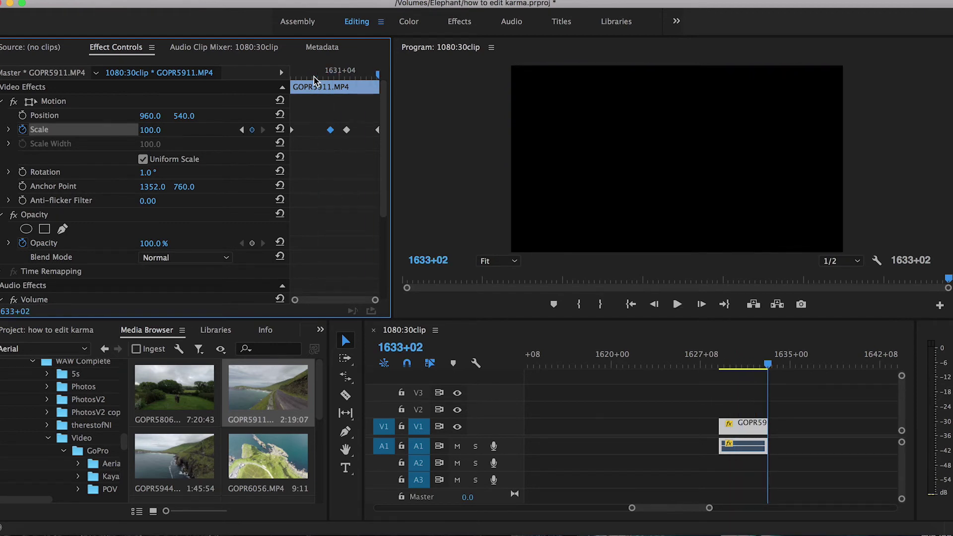
pyautogui.scroll(-2, 723, 370)
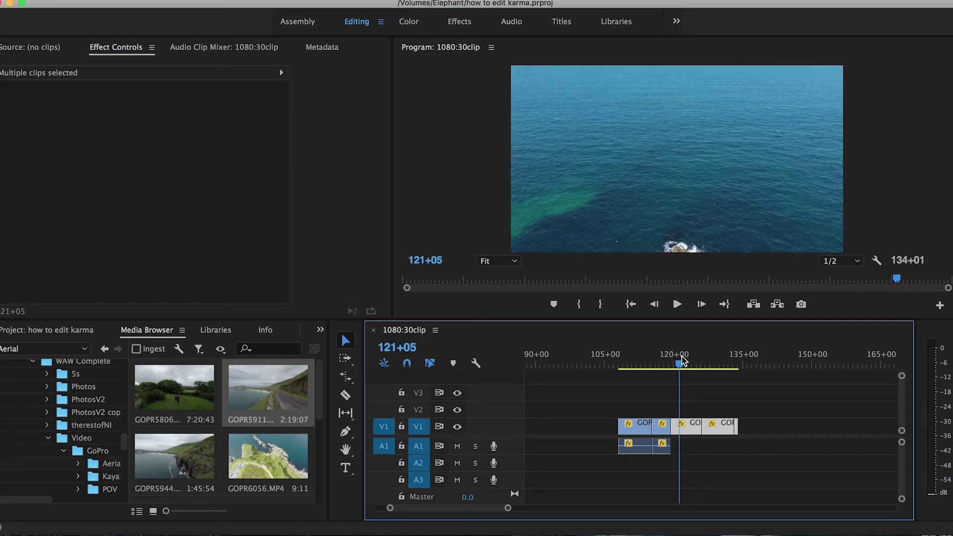
# Review the sunset lake clip around 113+00 in the assembled sequence before colour grading.
pyautogui.press('Left')
pyautogui.press('Left')
pyautogui.press('Left')
pyautogui.press('Left')
pyautogui.press('Left')
pyautogui.press('Left')
pyautogui.press('Left')
pyautogui.press('Left')
pyautogui.press('Left')
pyautogui.press('Left')
pyautogui.press('Left')
pyautogui.press('Left')
pyautogui.press('Left')
pyautogui.press('Left')
pyautogui.press('Left')
pyautogui.press('Left')
pyautogui.press('Left')
pyautogui.press('Left')
pyautogui.press('Left')
pyautogui.press('Left')
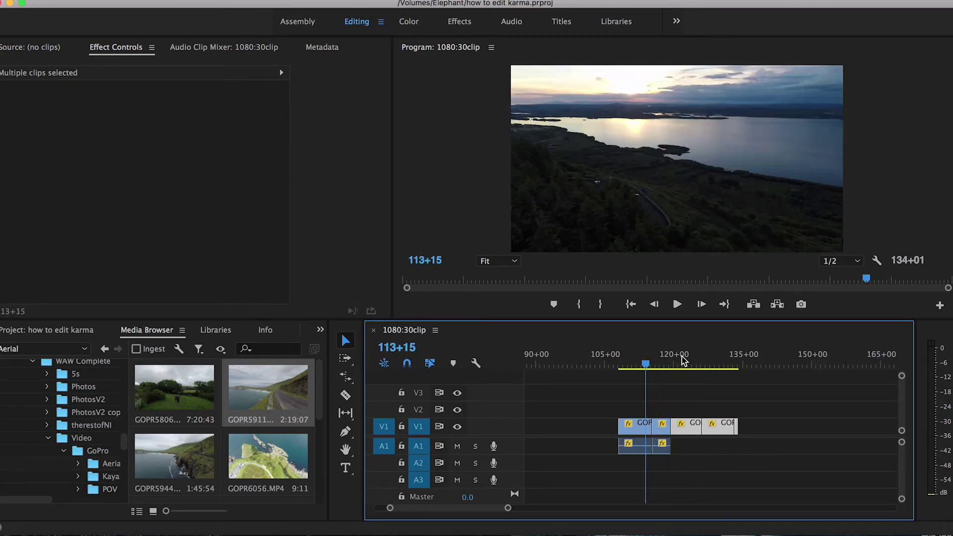
pyautogui.hotkey('shift', 'Right')
pyautogui.hotkey('shift', 'Right')
pyautogui.hotkey('shift', 'Right')
pyautogui.hotkey('shift', 'Right')
pyautogui.hotkey('shift', 'Right')
pyautogui.hotkey('shift', 'Right')
pyautogui.hotkey('shift', 'Right')
pyautogui.press('Left')
pyautogui.press('Left')
pyautogui.press('Left')
pyautogui.press('Left')
pyautogui.press('Left')
pyautogui.press('Left')
pyautogui.press('Left')
pyautogui.press('Left')
pyautogui.press('Left')
pyautogui.press('Left')
pyautogui.press('Left')
pyautogui.press('Left')
pyautogui.press('Left')
pyautogui.press('Left')
pyautogui.press('Left')
pyautogui.press('Left')
pyautogui.press('Left')
pyautogui.press('Left')
pyautogui.press('Left')
pyautogui.press('Left')
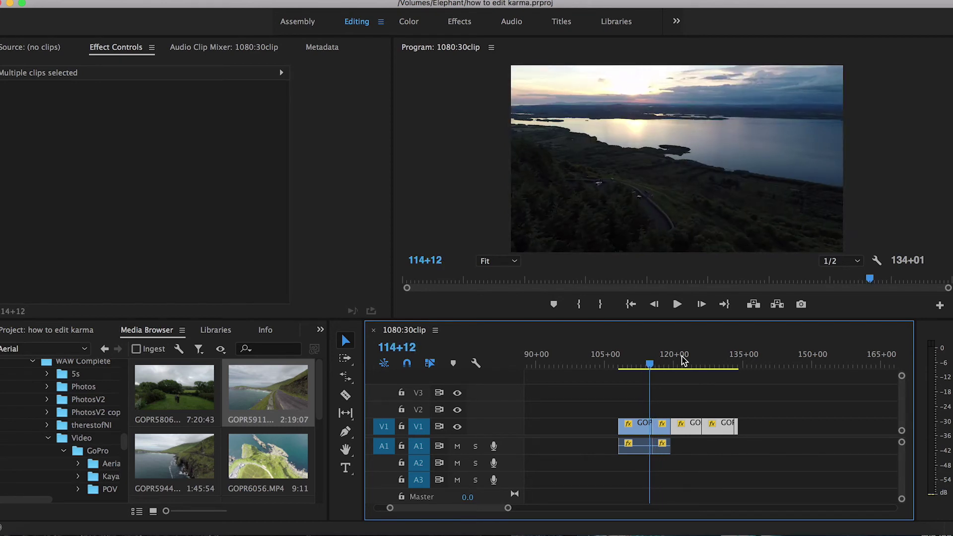
pyautogui.press('l')
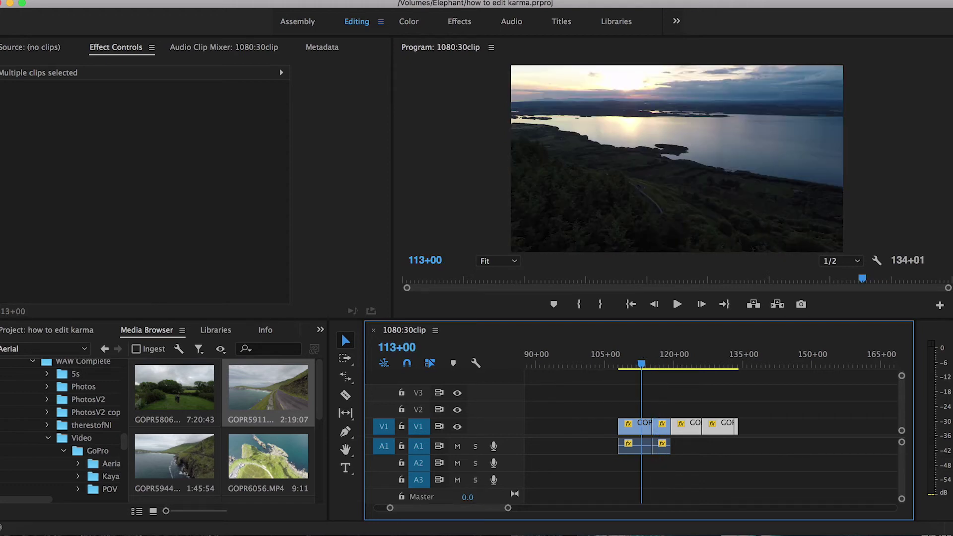
# Select the sunset lake clip and bring up the Creative settings of its Lumetri Color grade.
pyautogui.click(639, 430)
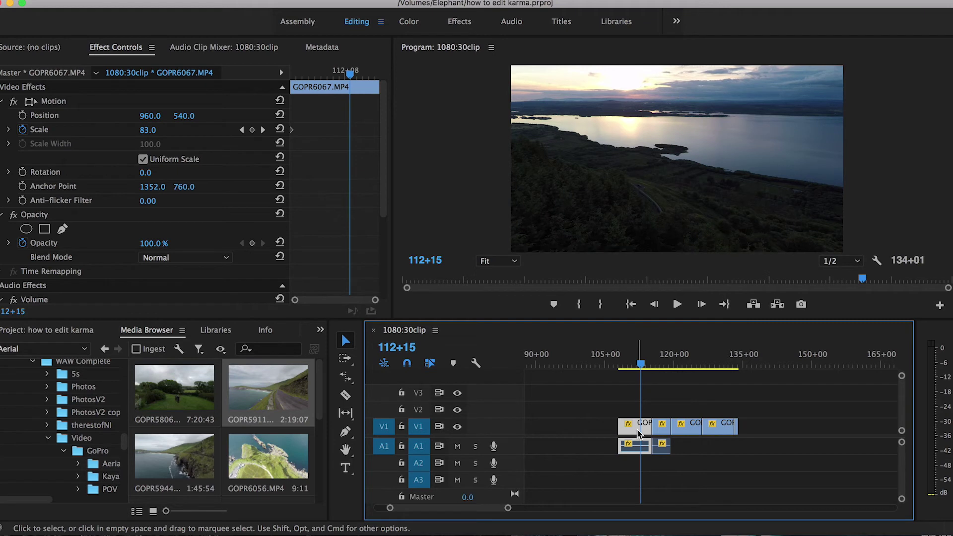
pyautogui.click(373, 0)
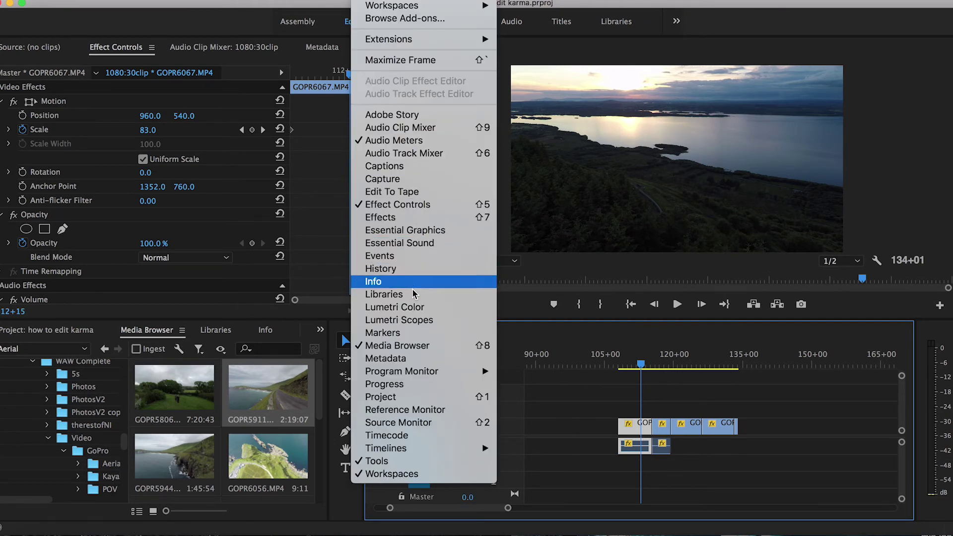
pyautogui.click(412, 308)
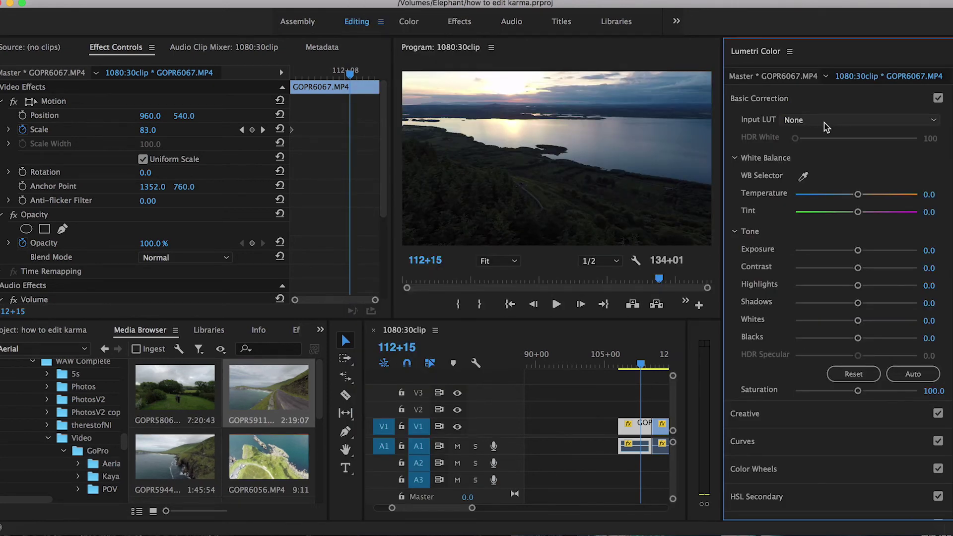
pyautogui.click(825, 124)
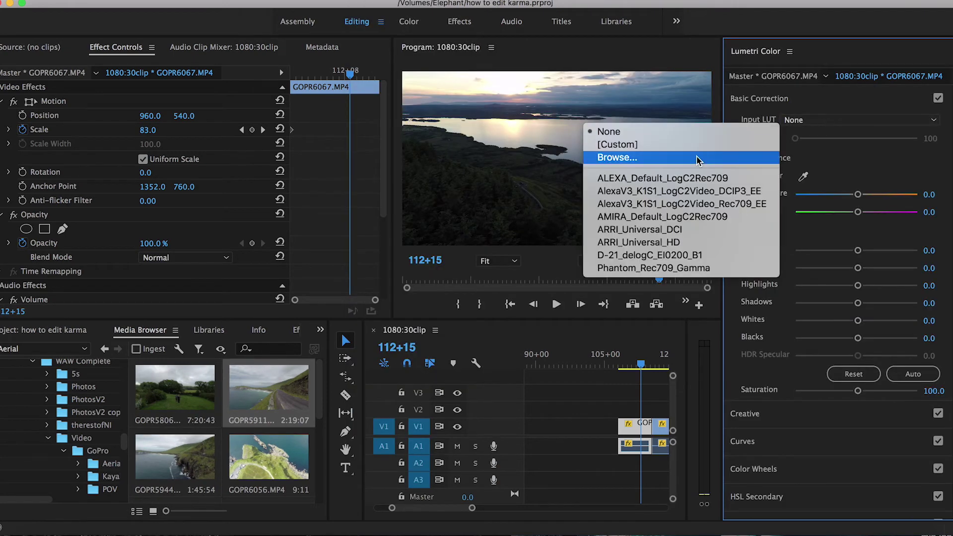
pyautogui.click(821, 110)
pyautogui.click(782, 130)
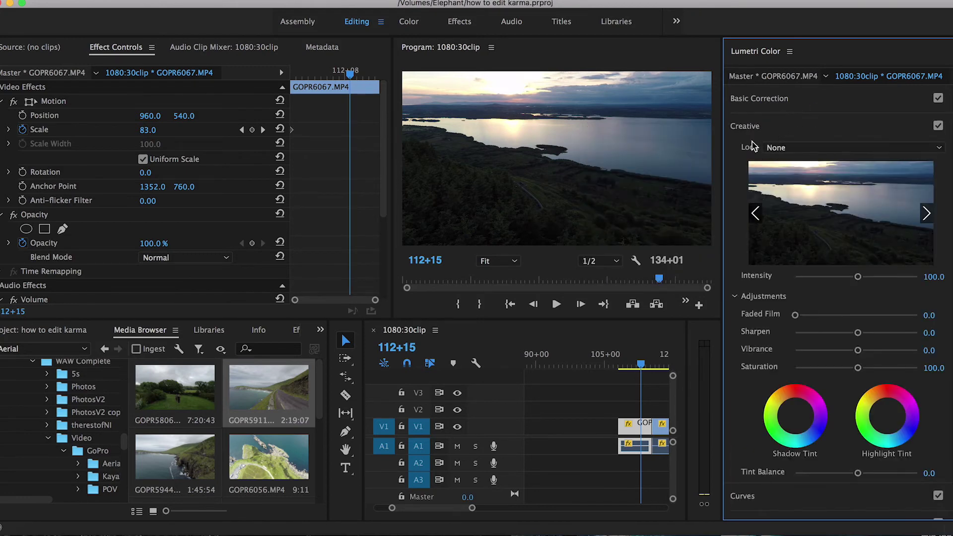
# Apply the Irish Coast look file to the sunset lake clip with Intensity at 83.5.
pyautogui.click(762, 148)
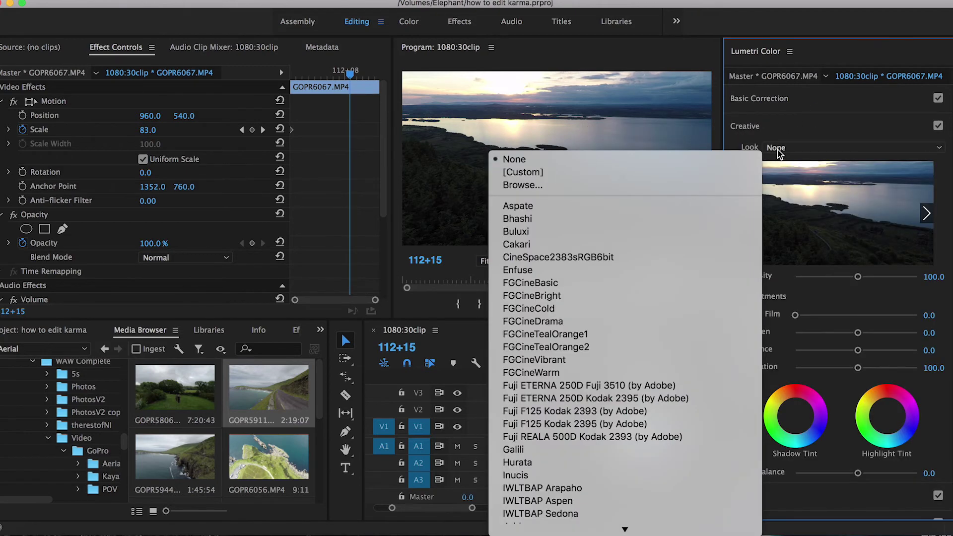
pyautogui.click(609, 186)
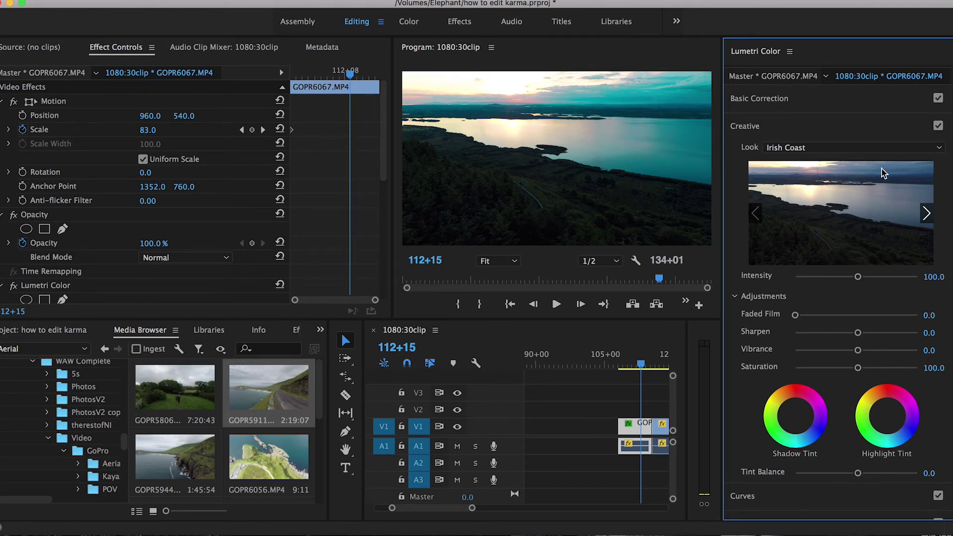
pyautogui.moveTo(858, 277); pyautogui.dragTo(846, 281)
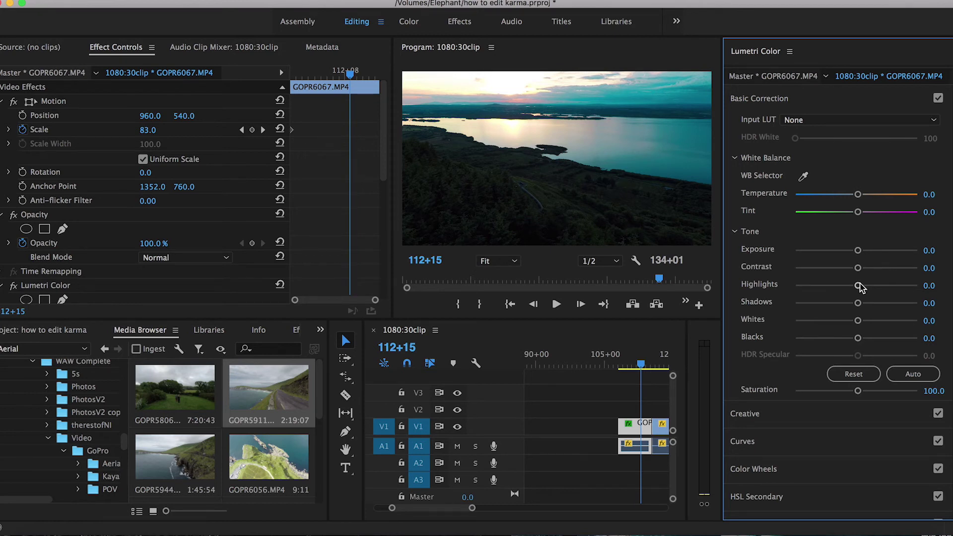
# Set the sunset lake clip's Contrast to 8.8, Highlights to -82.4, Shadows to 48.4, Whites to 2.2 and Blacks to 4.4.
pyautogui.moveTo(860, 288); pyautogui.dragTo(805, 286)
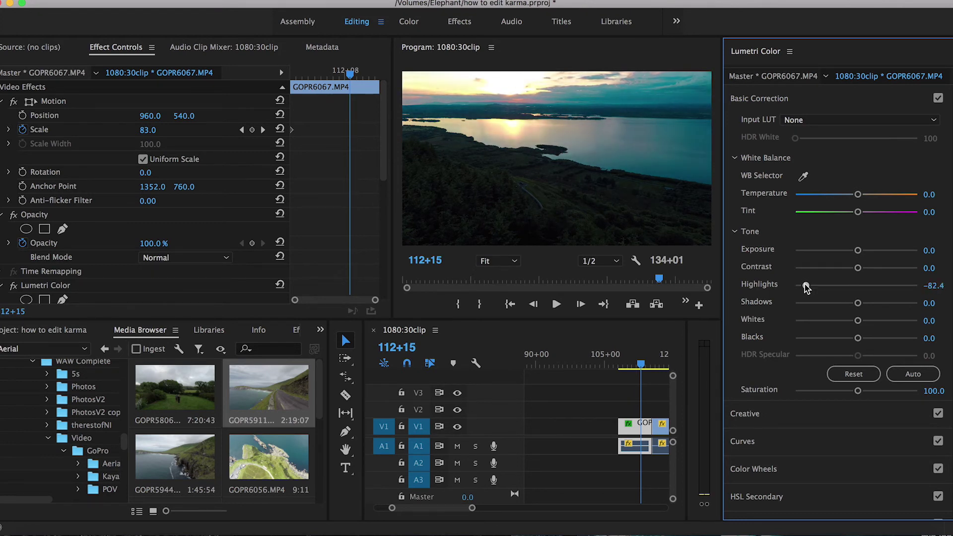
pyautogui.moveTo(857, 303); pyautogui.dragTo(886, 304)
pyautogui.moveTo(857, 268); pyautogui.dragTo(860, 268)
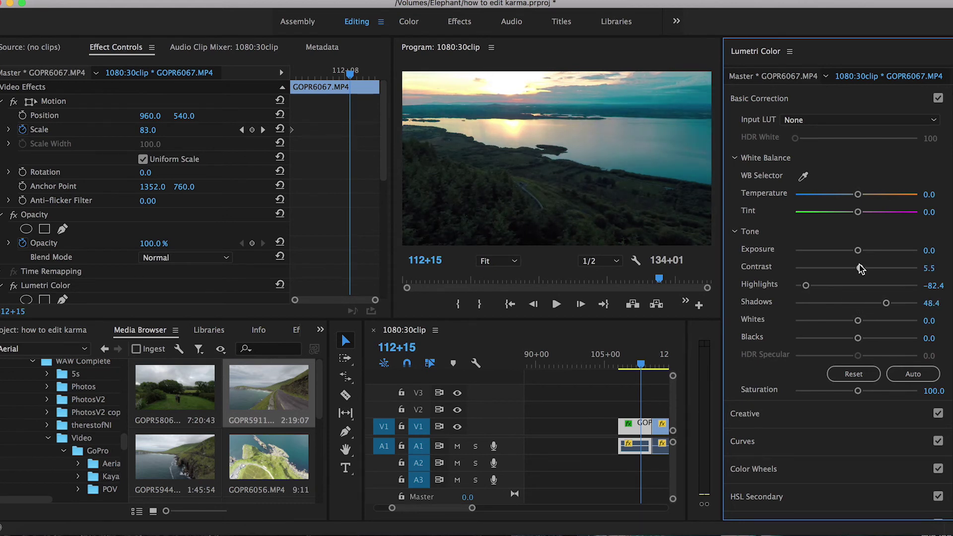
pyautogui.moveTo(858, 320)
pyautogui.mouseDown()
pyautogui.moveTo(877, 321)
pyautogui.moveTo(858, 321)
pyautogui.mouseUp()
pyautogui.moveTo(858, 338); pyautogui.dragTo(859, 338)
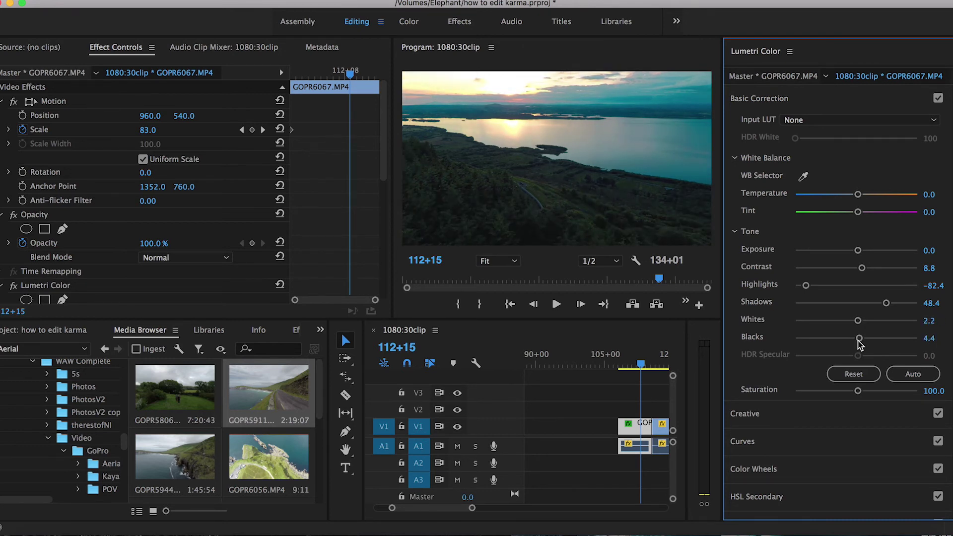
# Set the sunset lake clip's creative Vibrance to 6.6.
pyautogui.scroll(-3, 822, 371)
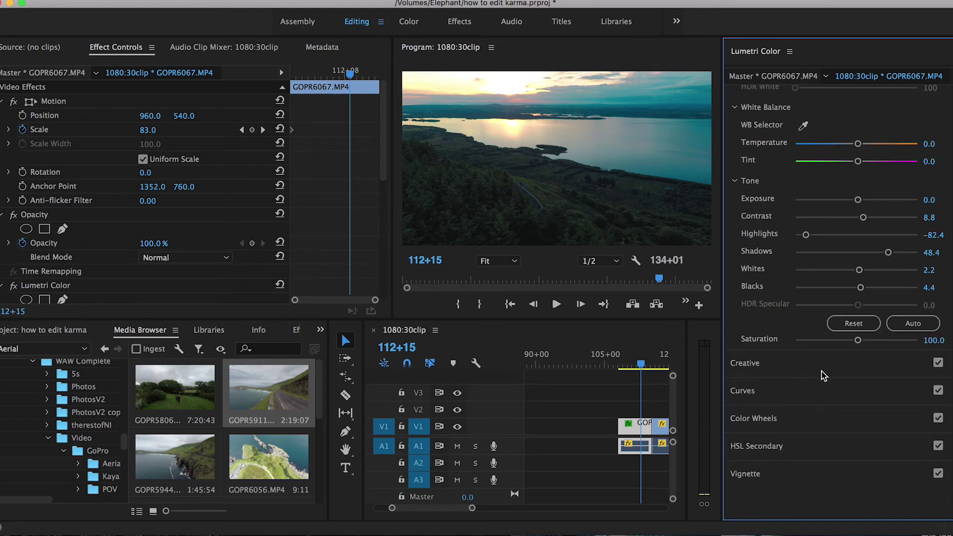
pyautogui.click(741, 364)
pyautogui.scroll(-1, 741, 365)
pyautogui.scroll(-1, 743, 369)
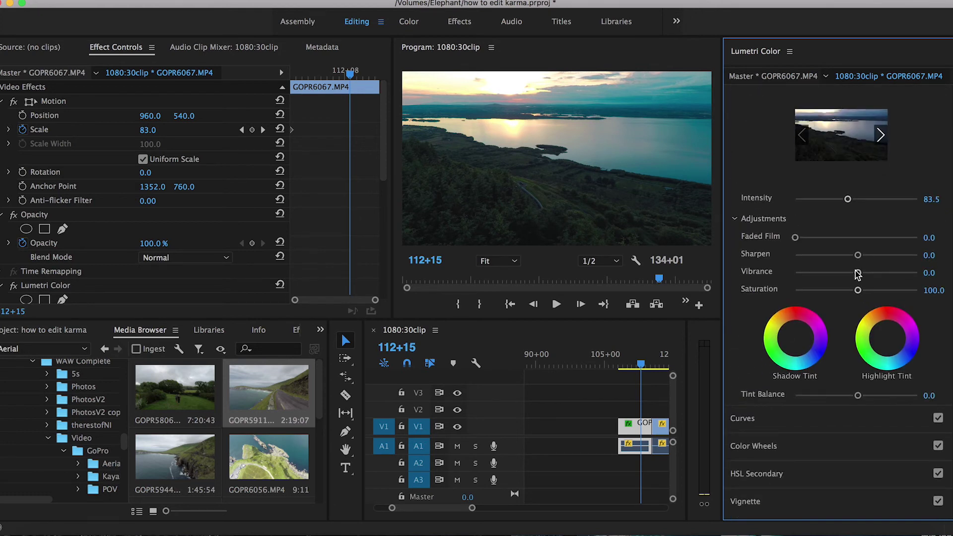
pyautogui.moveTo(861, 275); pyautogui.dragTo(860, 274)
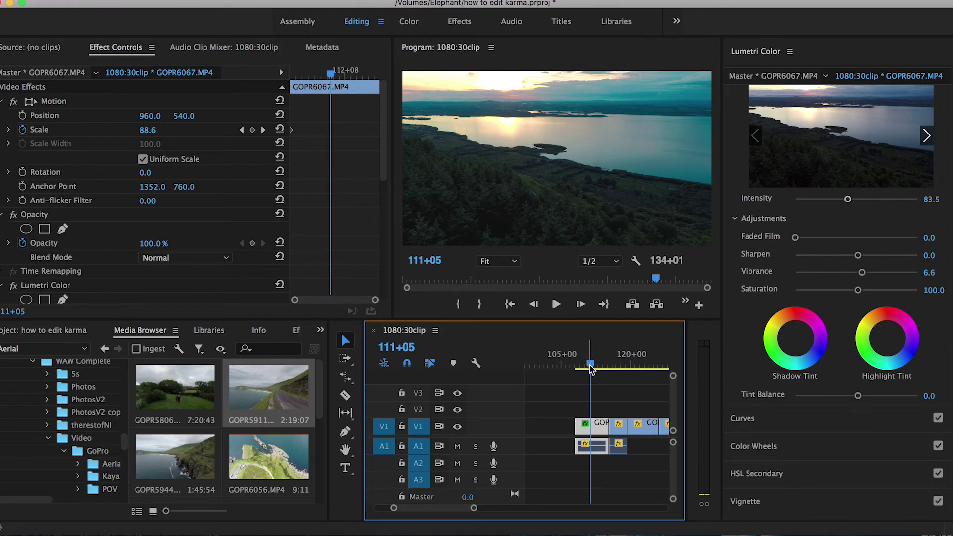
# Apply the Simple Daylight look file from the Cube Files folder to the cliff road clip.
pyautogui.scroll(3, 826, 261)
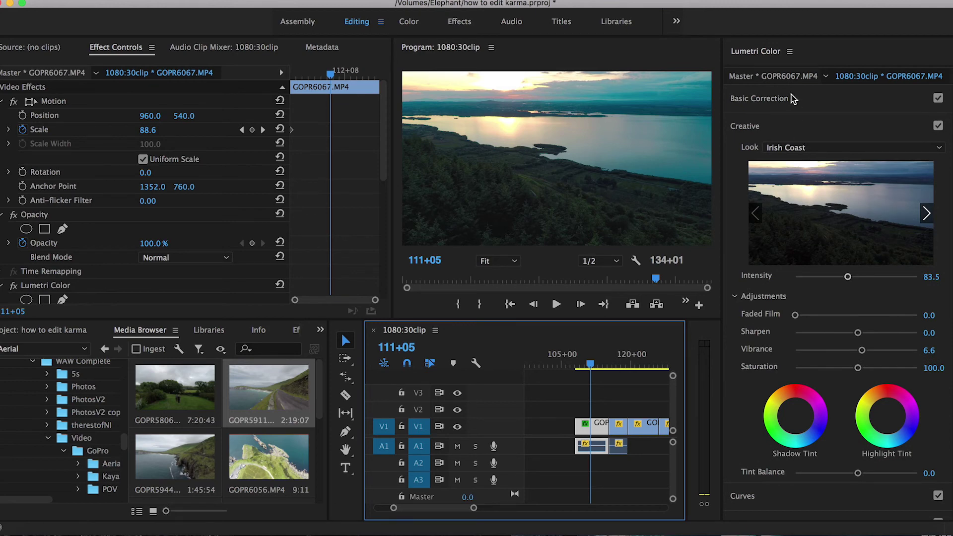
pyautogui.click(756, 124)
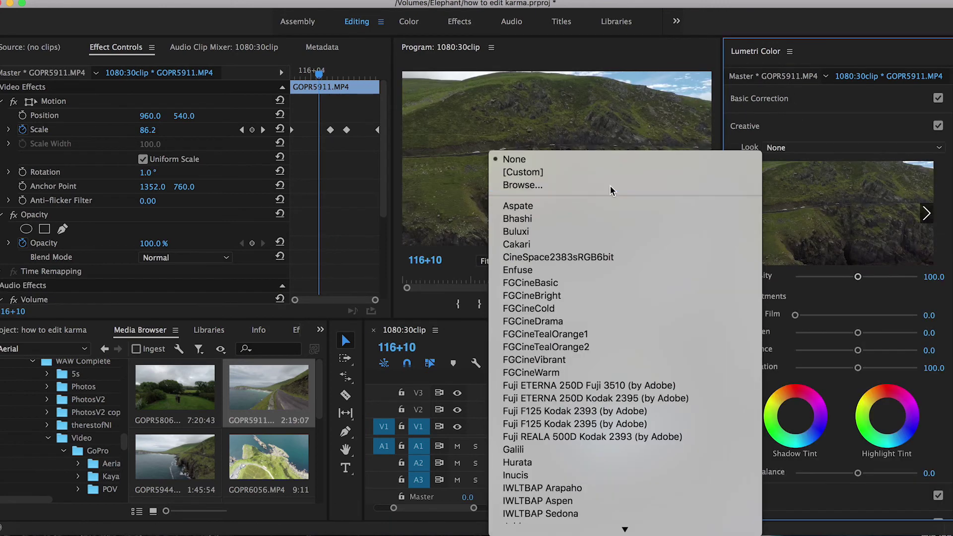
pyautogui.click(610, 186)
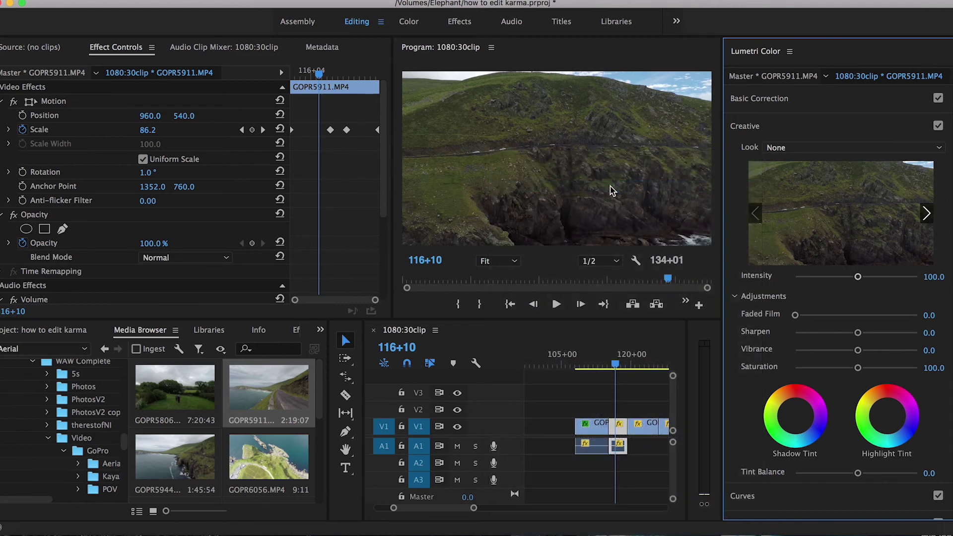
pyautogui.scroll(-1, 395, 164)
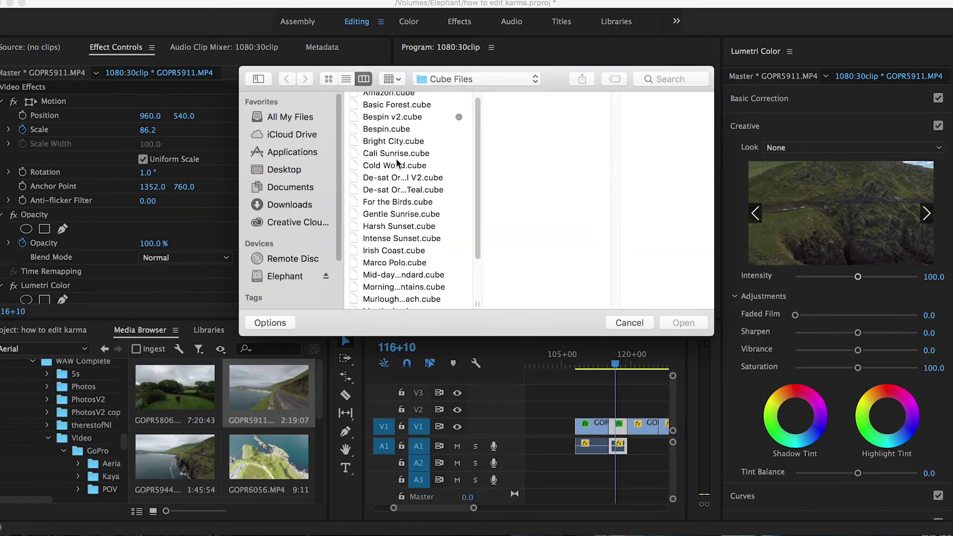
pyautogui.scroll(-2, 390, 208)
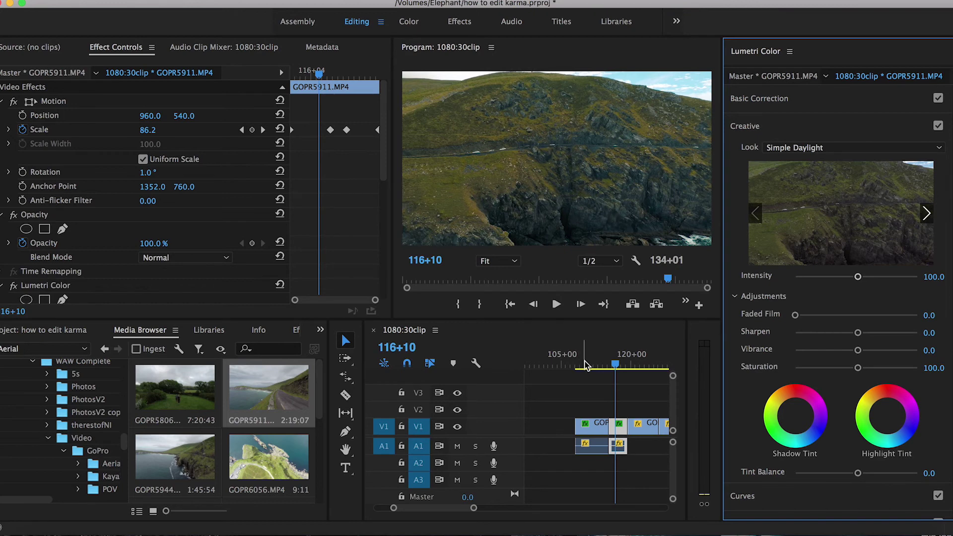
# Reduce the cliff road clip's look Intensity to 75.8 and slightly raise its Sharpen and Vibrance.
pyautogui.moveTo(858, 276); pyautogui.dragTo(849, 280)
pyautogui.moveTo(848, 277); pyautogui.dragTo(841, 277)
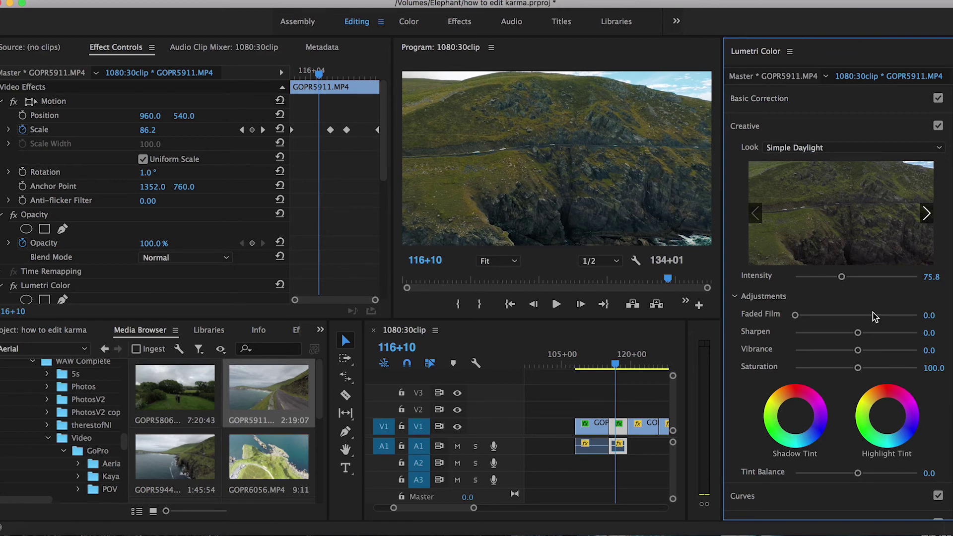
pyautogui.moveTo(859, 332); pyautogui.dragTo(862, 336)
pyautogui.moveTo(858, 349); pyautogui.dragTo(865, 350)
# Set the cliff road clip's Exposure to 0.5, Contrast to 8.8 and Blacks to -4.4, and raise Whites slightly.
pyautogui.click(806, 95)
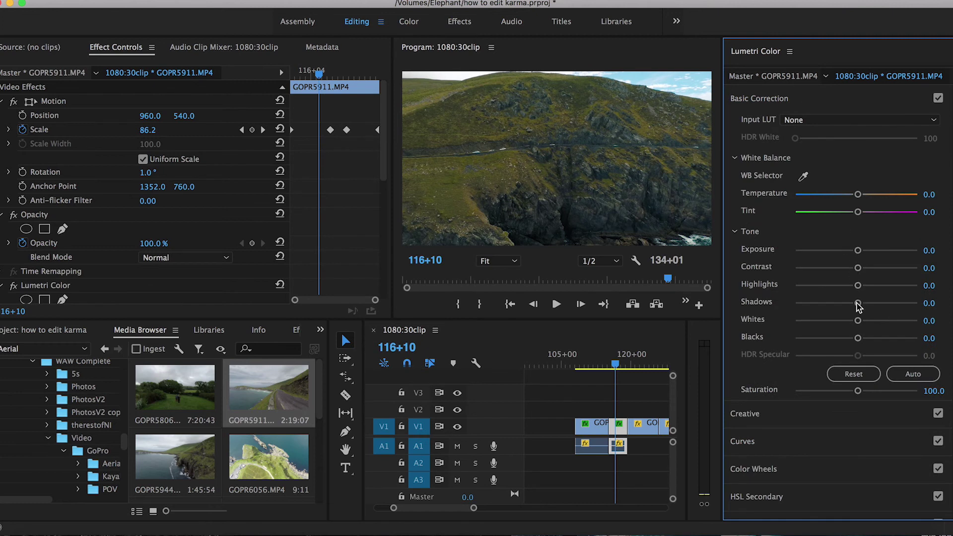
pyautogui.moveTo(857, 337); pyautogui.dragTo(854, 339)
pyautogui.moveTo(858, 268); pyautogui.dragTo(861, 269)
pyautogui.moveTo(859, 251); pyautogui.dragTo(864, 254)
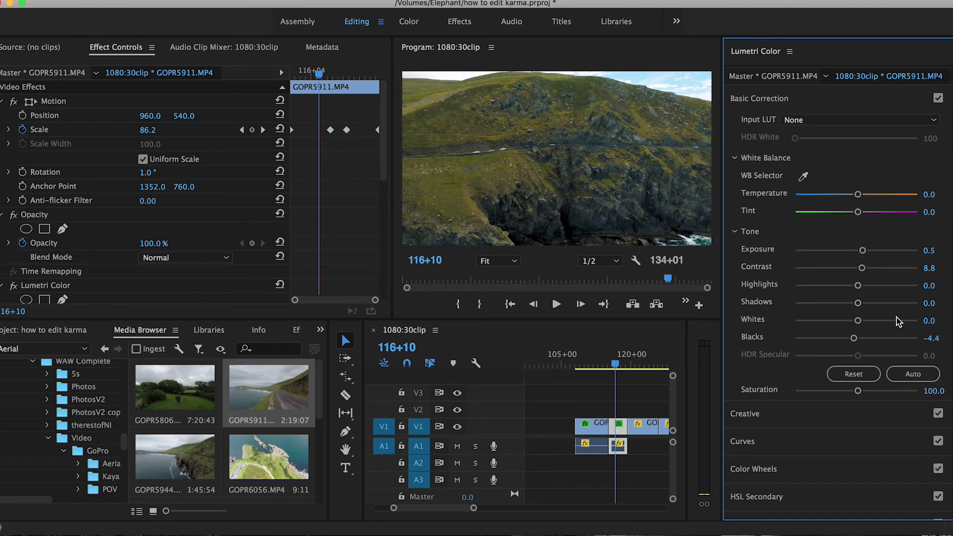
pyautogui.moveTo(858, 320); pyautogui.dragTo(863, 320)
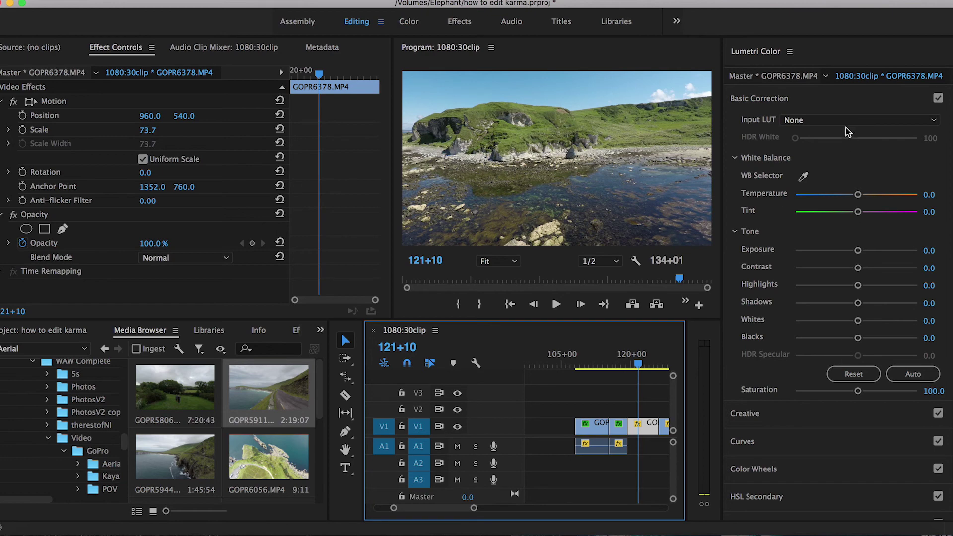
# Apply the Irish Coast look file to the green rocky shore clip with Intensity at 79.1.
pyautogui.click(744, 414)
pyautogui.click(810, 147)
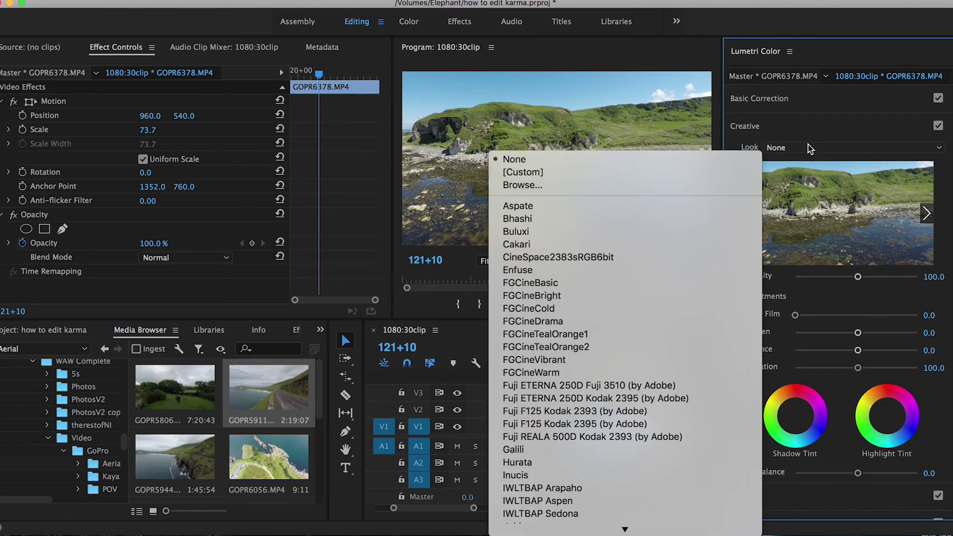
pyautogui.click(691, 185)
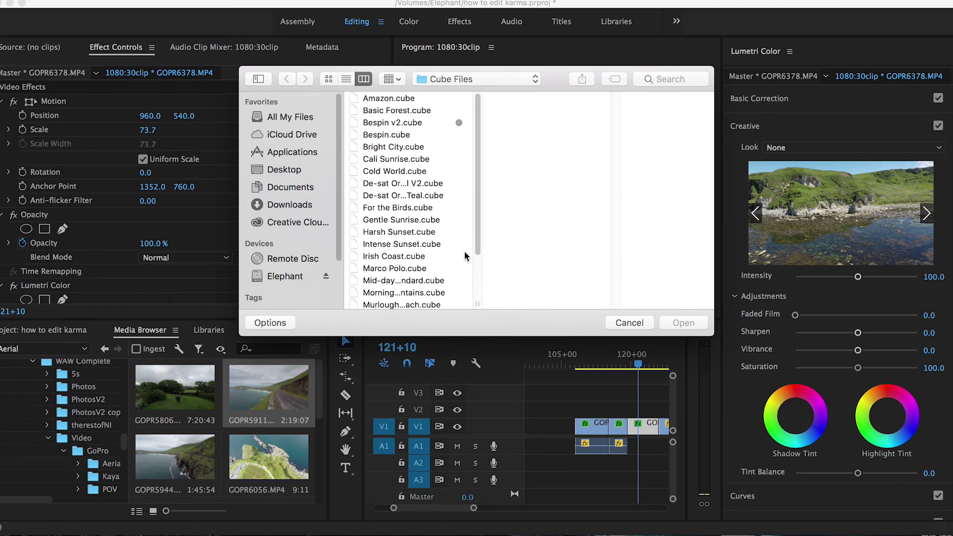
pyautogui.doubleClick(397, 256)
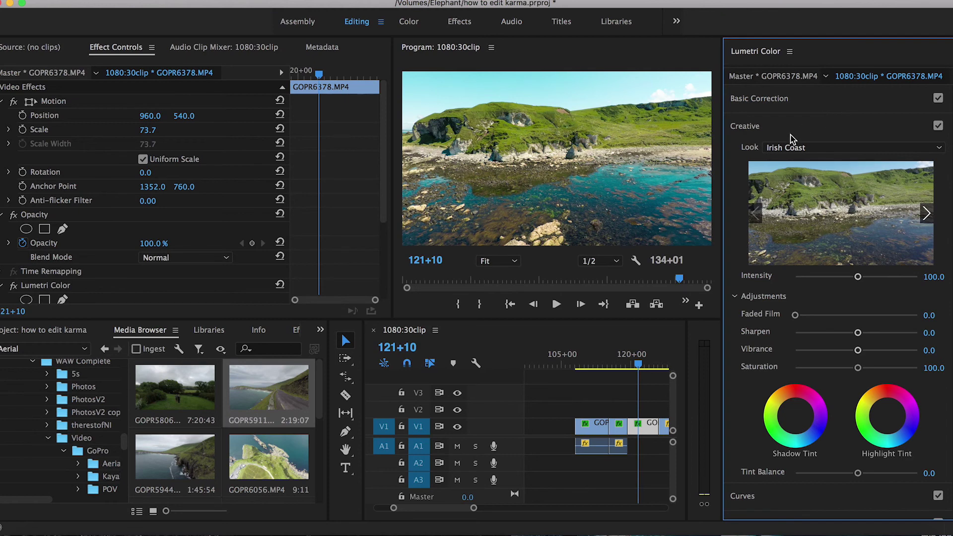
pyautogui.moveTo(858, 277); pyautogui.dragTo(842, 278)
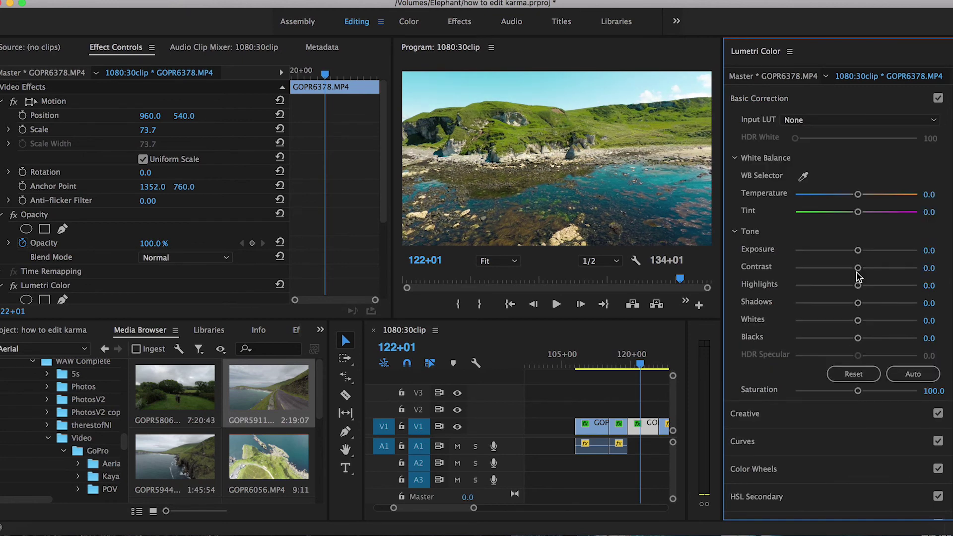
# Set the rocky shore clip's Contrast to 9.9, Highlights to -15.4, Shadows to 7.7, Whites to 14.3 and Blacks to -1.1.
pyautogui.moveTo(858, 268); pyautogui.dragTo(855, 340)
pyautogui.moveTo(858, 303); pyautogui.dragTo(859, 303)
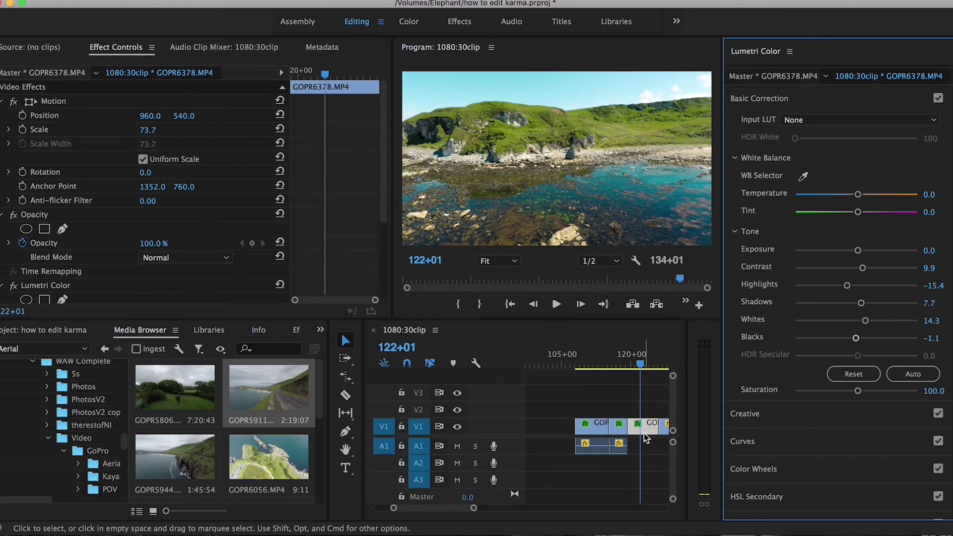
# Create an adjustment layer and place it on V2 above the sea rock clips at the end of the sequence.
pyautogui.scroll(-3, 645, 438)
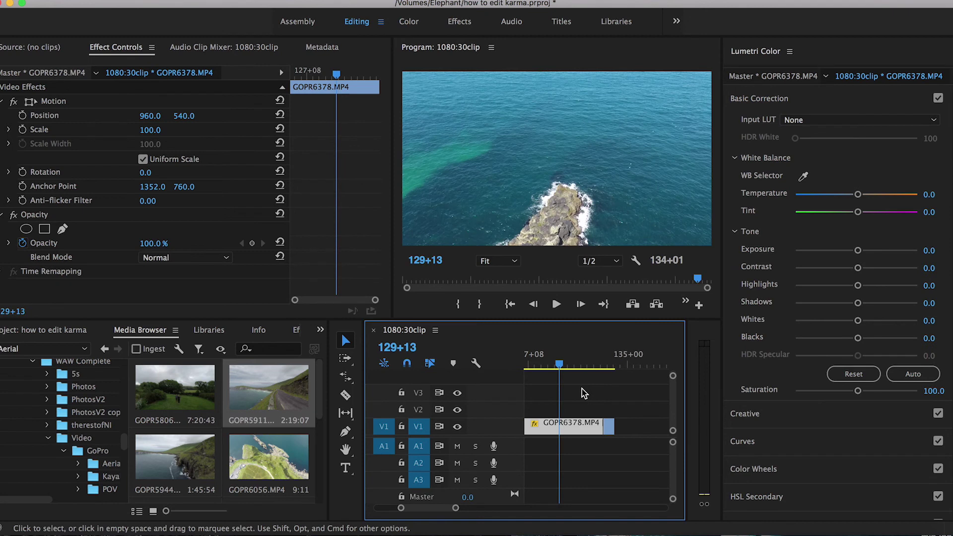
pyautogui.moveTo(612, 365)
pyautogui.mouseDown()
pyautogui.moveTo(622, 365)
pyautogui.moveTo(592, 366)
pyautogui.moveTo(605, 366)
pyautogui.mouseUp()
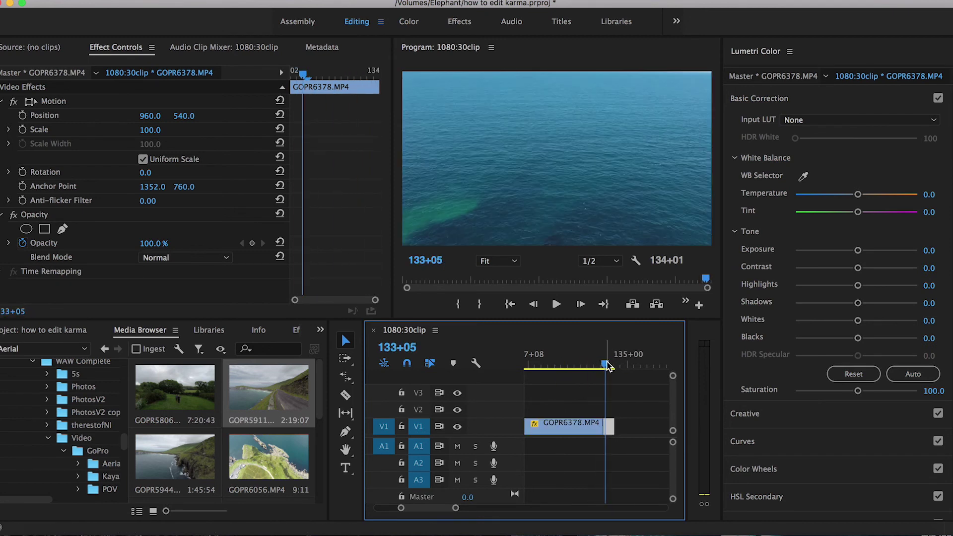
pyautogui.scroll(-2, 587, 377)
pyautogui.hscroll(-3, 587, 376)
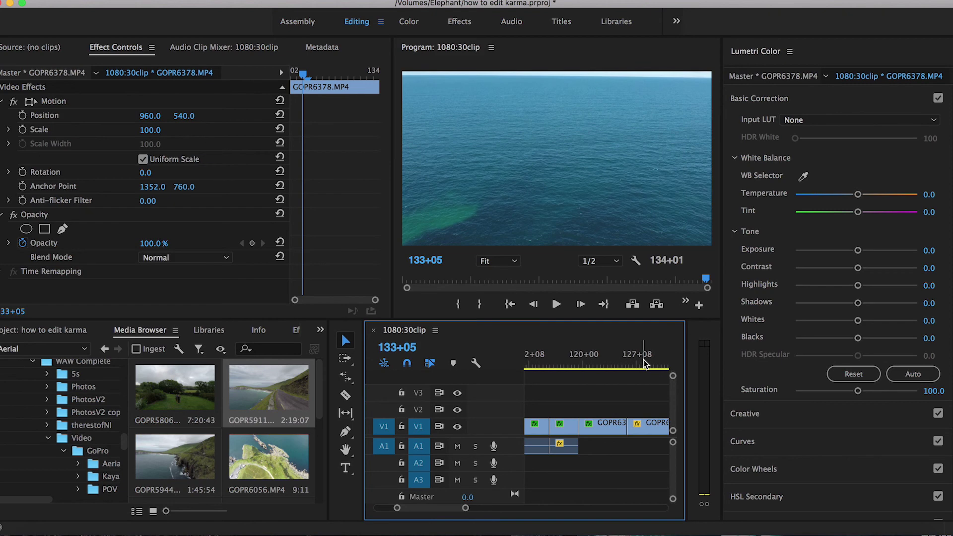
pyautogui.hscroll(3, 642, 362)
pyautogui.click(565, 357)
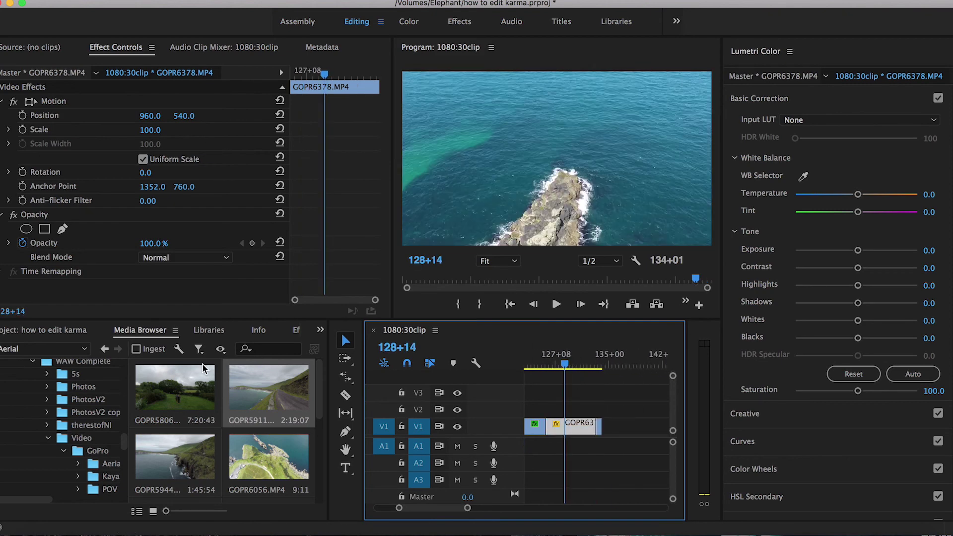
pyautogui.click(52, 331)
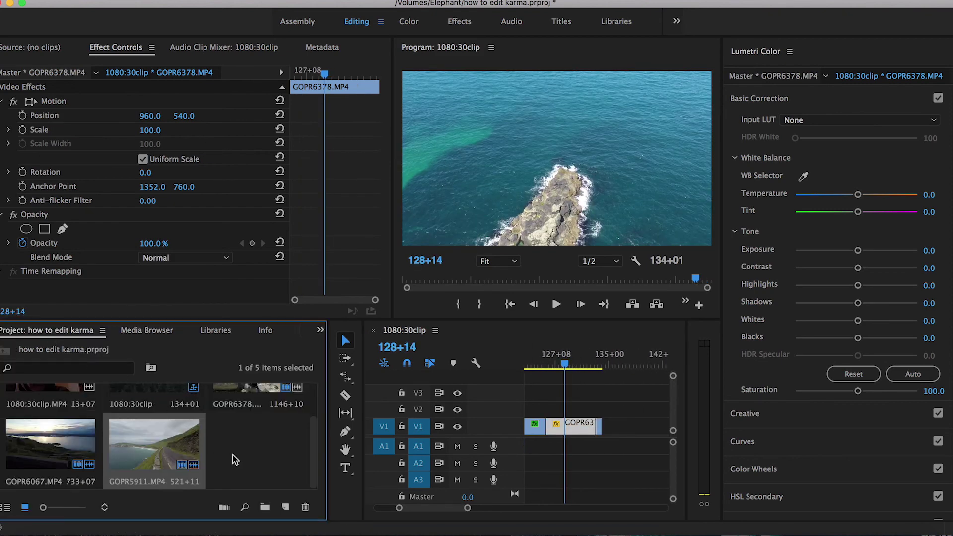
pyautogui.click(290, 513)
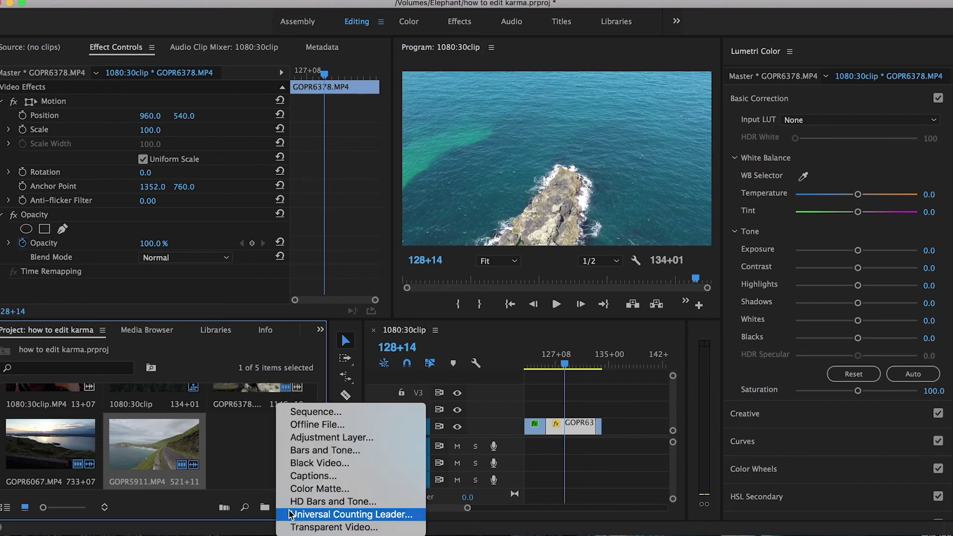
pyautogui.click(297, 438)
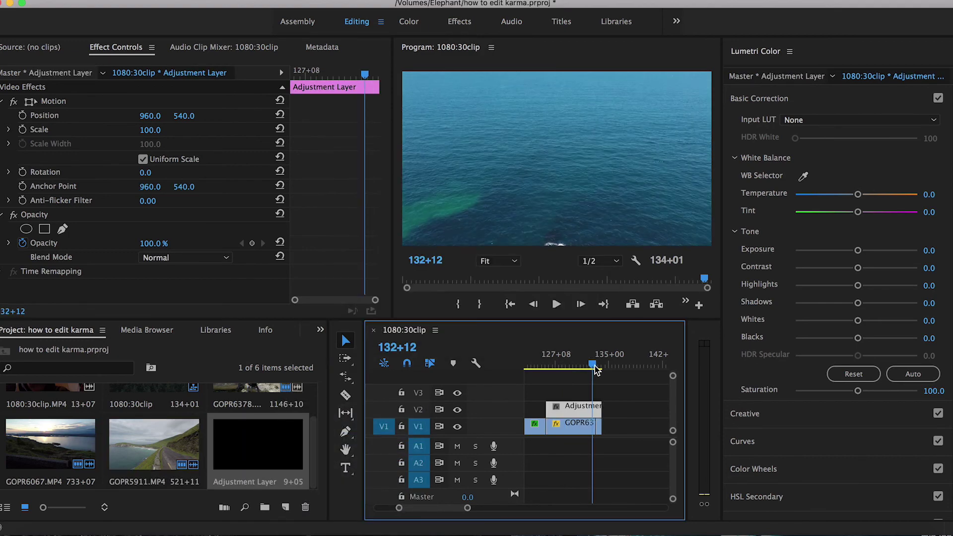
pyautogui.moveTo(595, 365); pyautogui.dragTo(576, 374)
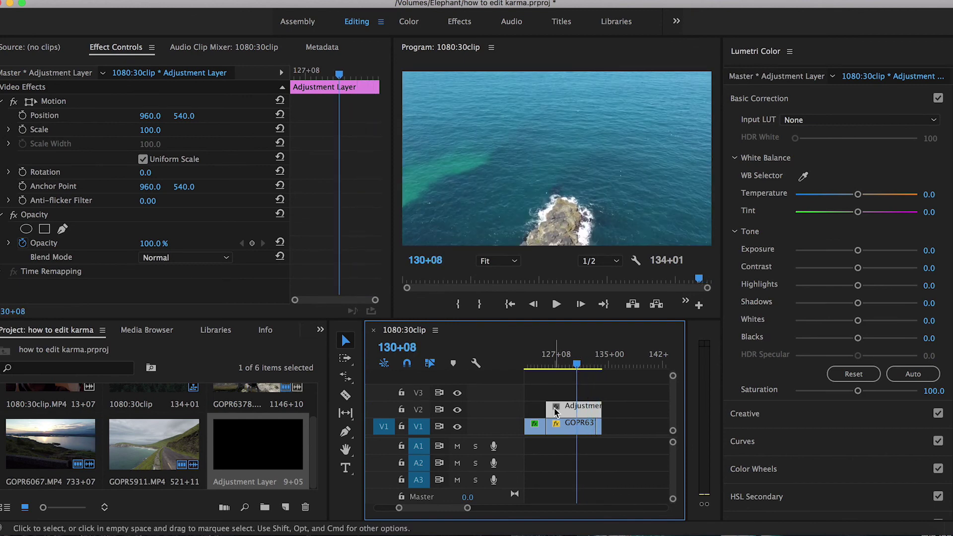
# Apply the Irish Coast look to the adjustment layer with Intensity at 67.0, Sharpen at 3.3 and Vibrance at 4.4.
pyautogui.click(747, 414)
pyautogui.click(784, 148)
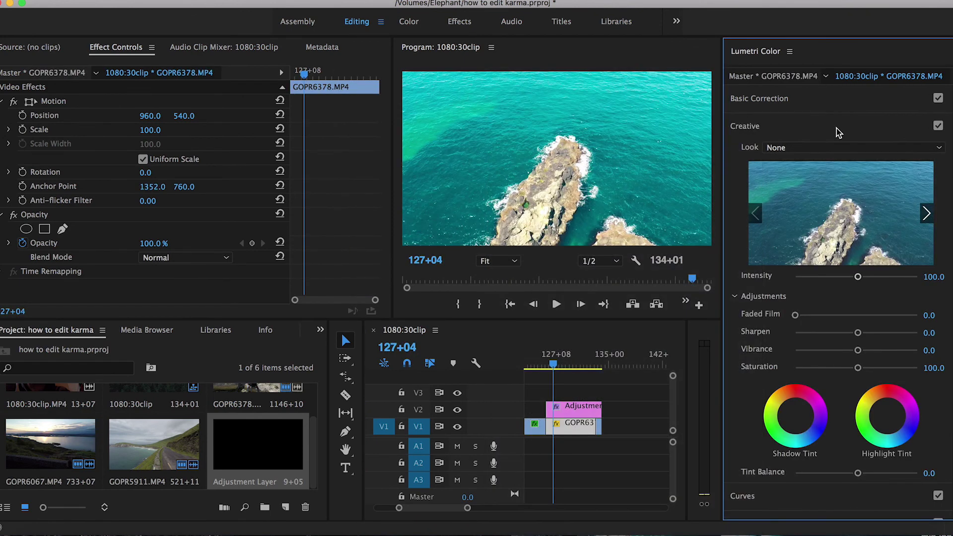
pyautogui.click(580, 412)
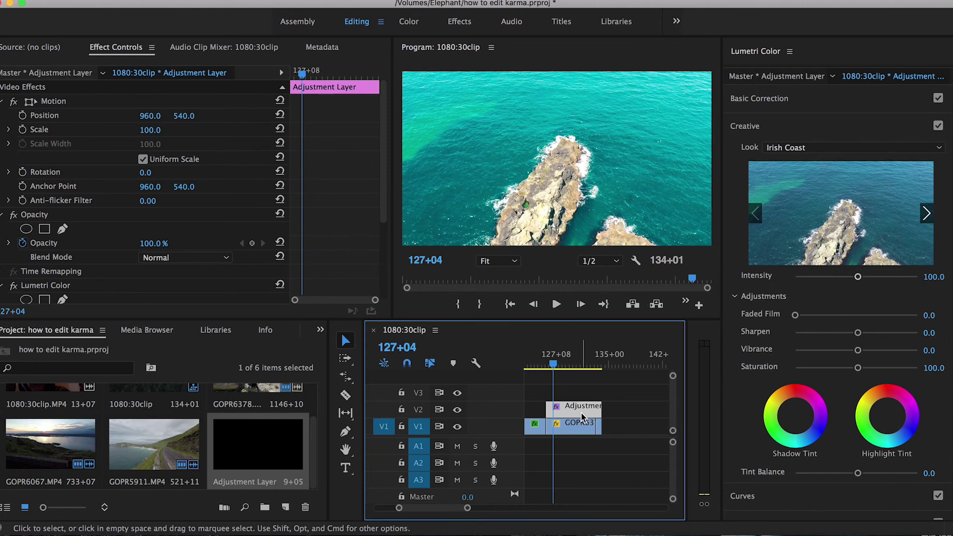
pyautogui.moveTo(554, 370); pyautogui.dragTo(571, 369)
pyautogui.moveTo(857, 276); pyautogui.dragTo(837, 276)
pyautogui.moveTo(858, 352); pyautogui.dragTo(859, 351)
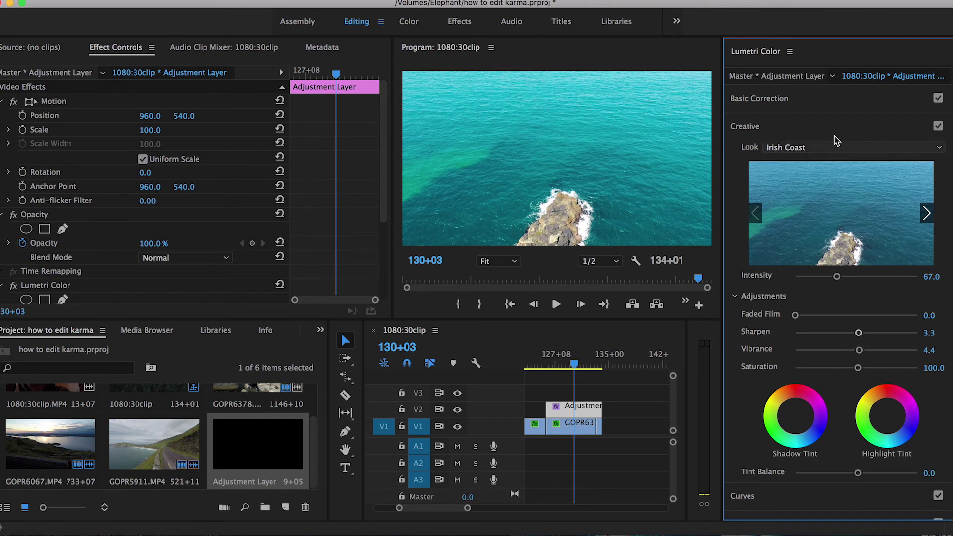
# Set the adjustment layer's Exposure to -0.1, Contrast to 6.6, Highlights to -16.5, Whites to 5.5 and Blacks to -7.7.
pyautogui.click(787, 100)
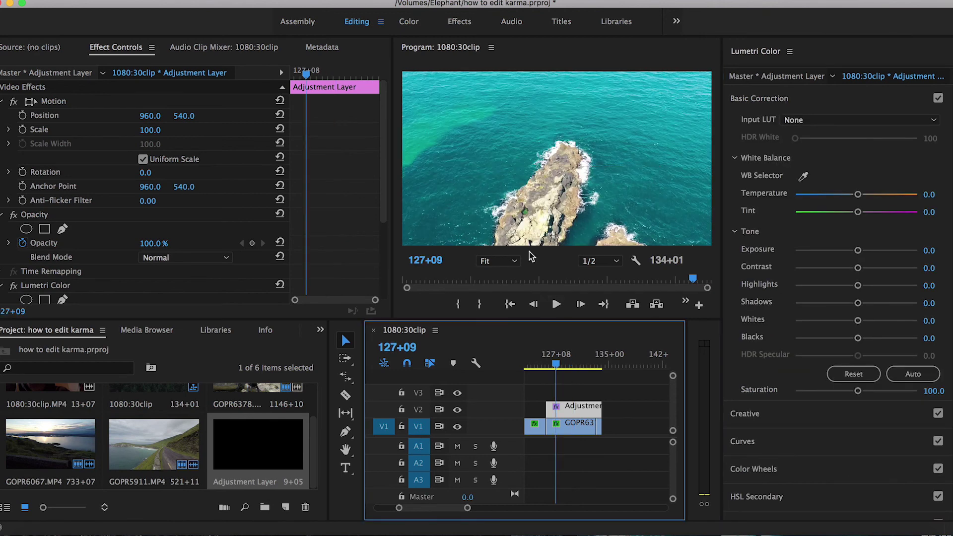
pyautogui.moveTo(858, 285)
pyautogui.mouseDown()
pyautogui.moveTo(838, 287)
pyautogui.moveTo(846, 286)
pyautogui.mouseUp()
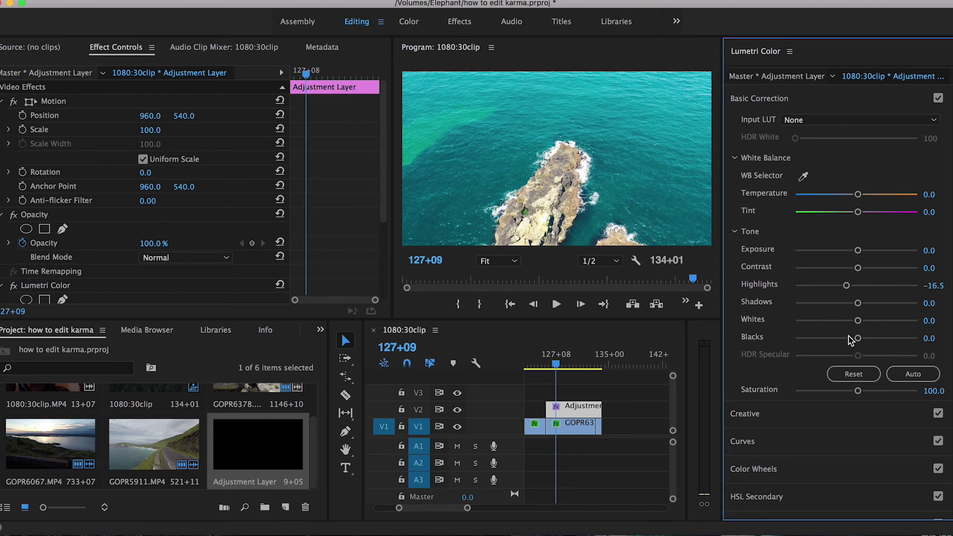
pyautogui.moveTo(858, 338); pyautogui.dragTo(862, 326)
pyautogui.moveTo(857, 269); pyautogui.dragTo(858, 252)
pyautogui.scroll(-2, 792, 281)
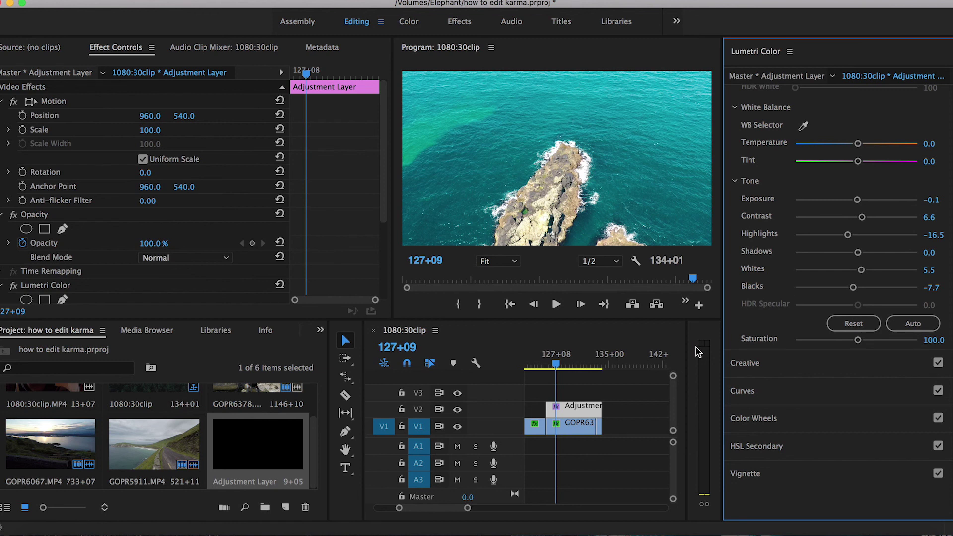
pyautogui.scroll(-3, 647, 391)
pyautogui.click(626, 427)
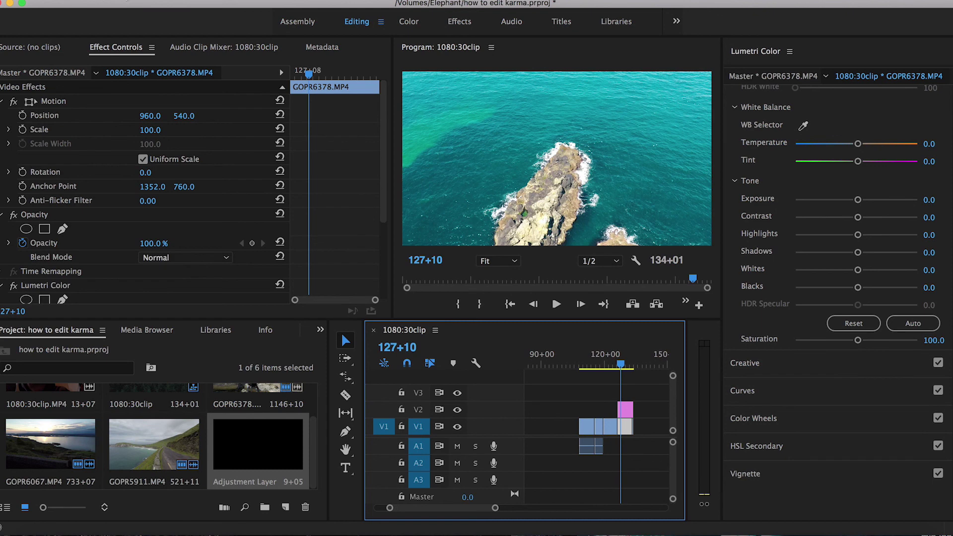
pyautogui.click(122, 1)
pyautogui.moveTo(164, 303)
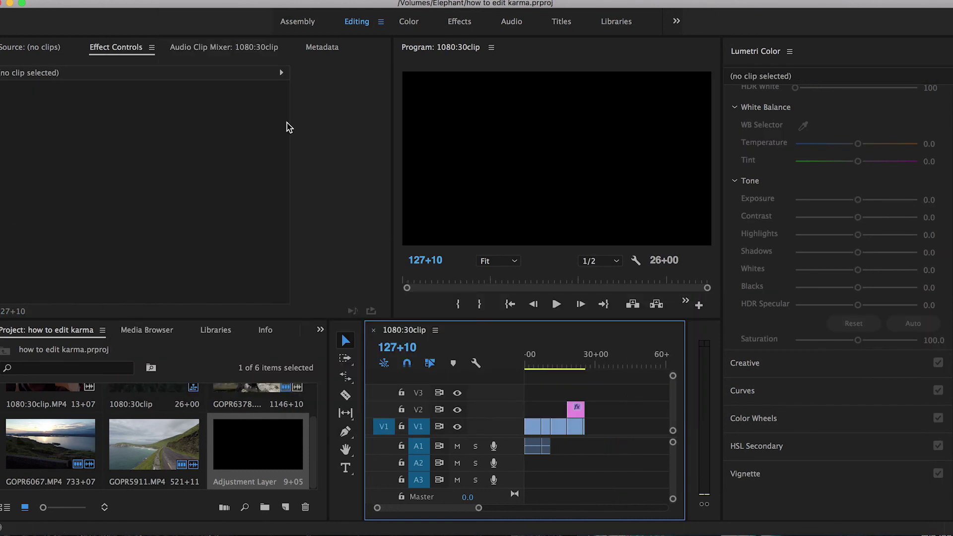
# Begin a media export of the sequence and name the QuickTime output file karmatest on the Elephant drive.
pyautogui.click(122, 1)
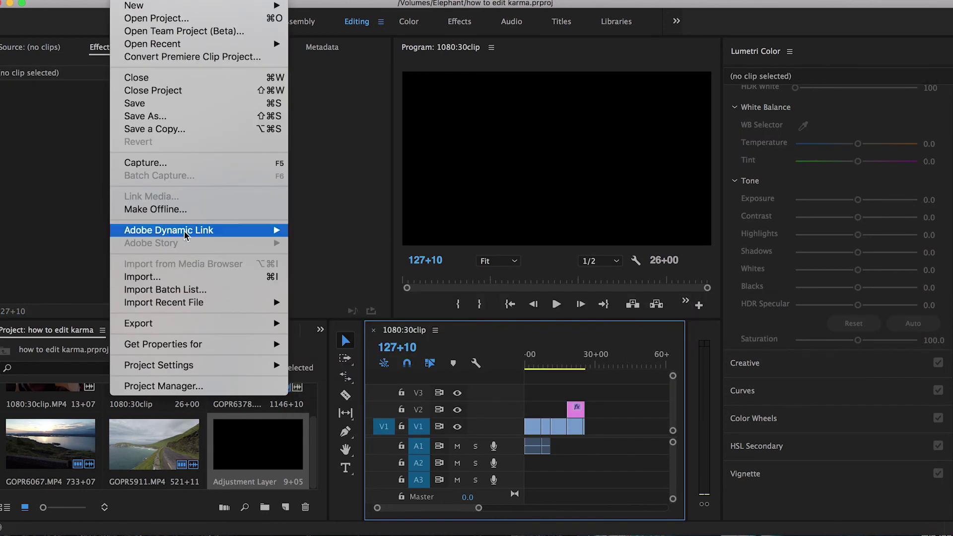
pyautogui.moveTo(174, 325)
pyautogui.click(319, 323)
pyautogui.click(663, 122)
pyautogui.write('karmatest')
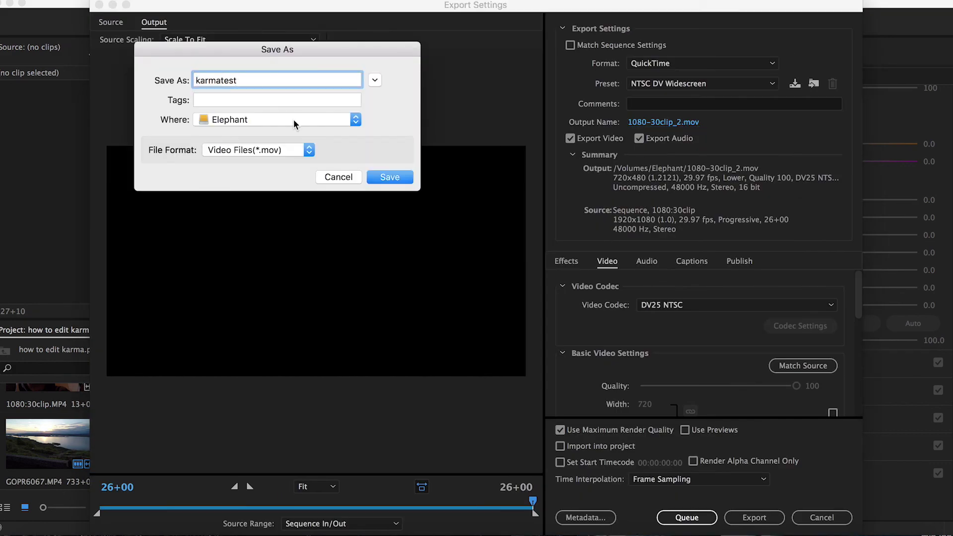
pyautogui.click(381, 177)
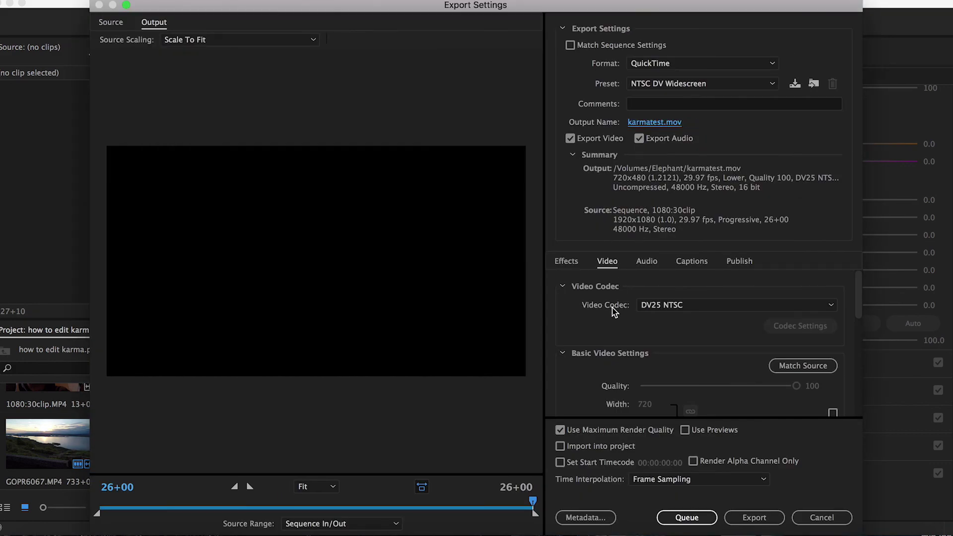
# Set the export's video codec to Apple ProRes 422 and match the video settings to the 1920x1080 source.
pyautogui.click(670, 305)
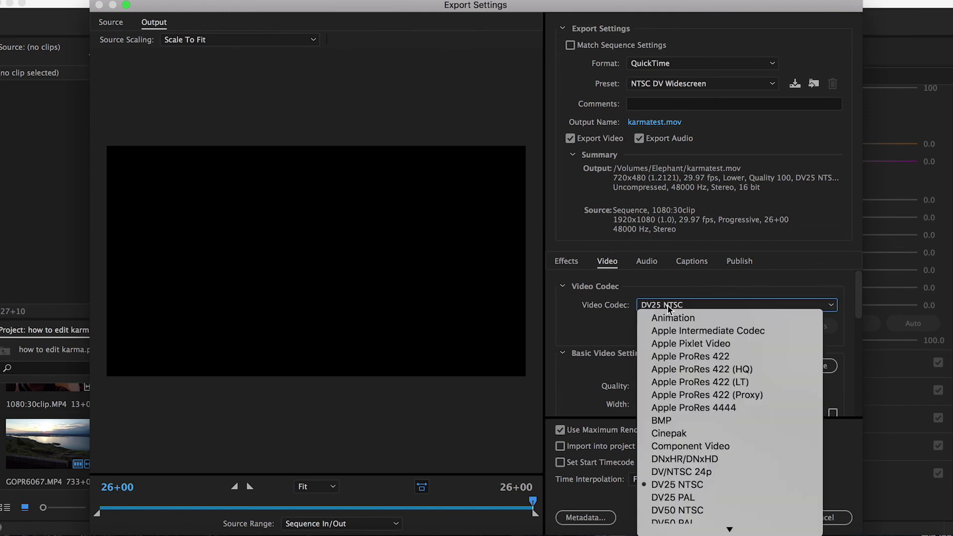
pyautogui.click(689, 357)
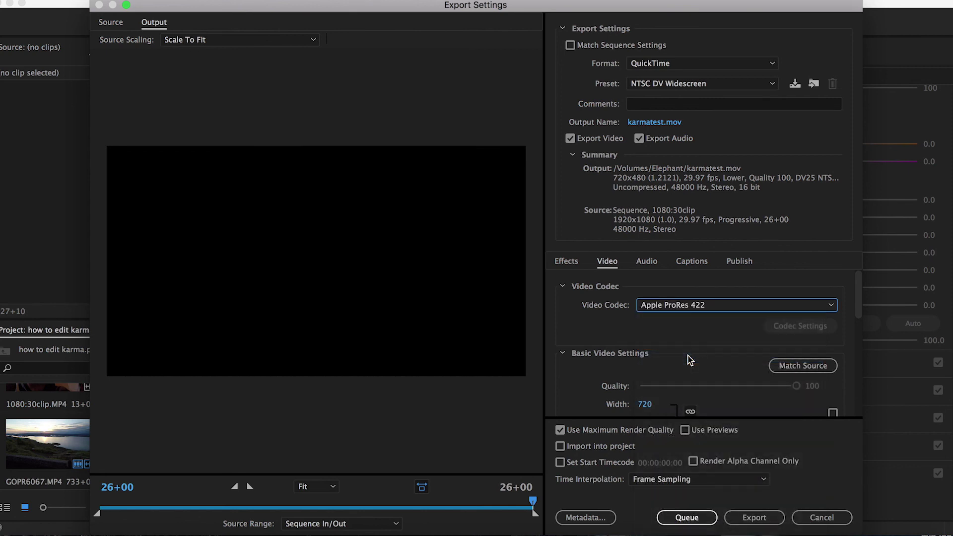
pyautogui.scroll(-2, 781, 368)
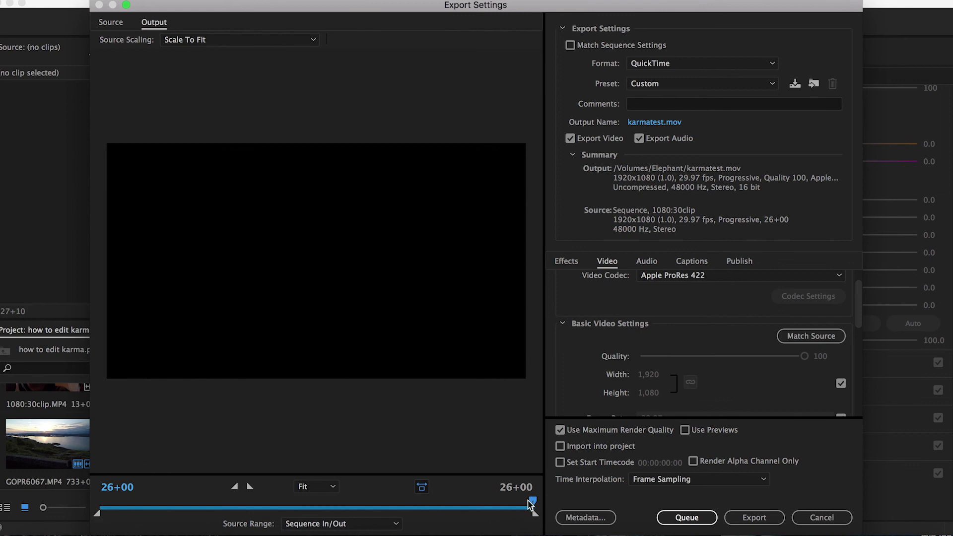
# Preview a frame of the sea rock shot, send the export to the Adobe Media Encoder queue and start encoding.
pyautogui.moveTo(532, 502); pyautogui.dragTo(469, 503)
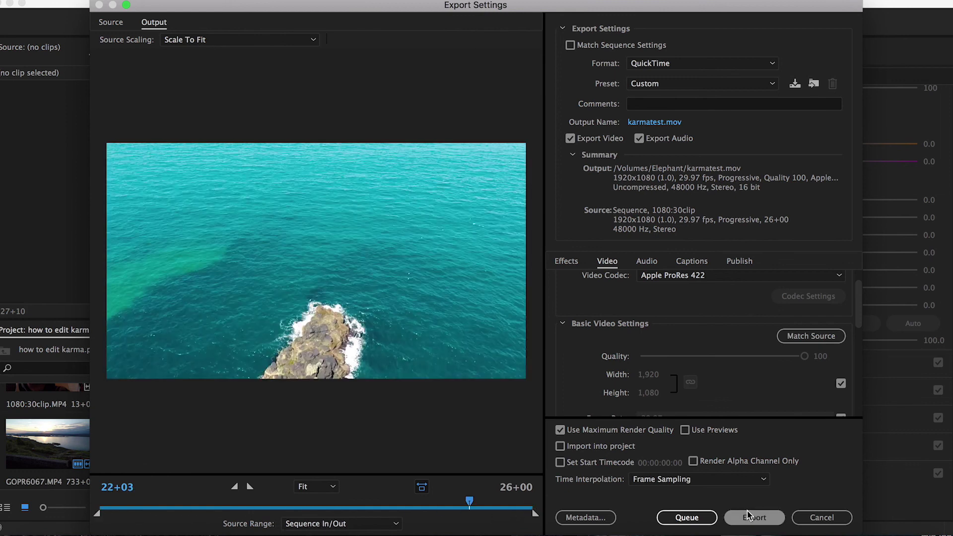
pyautogui.click(694, 523)
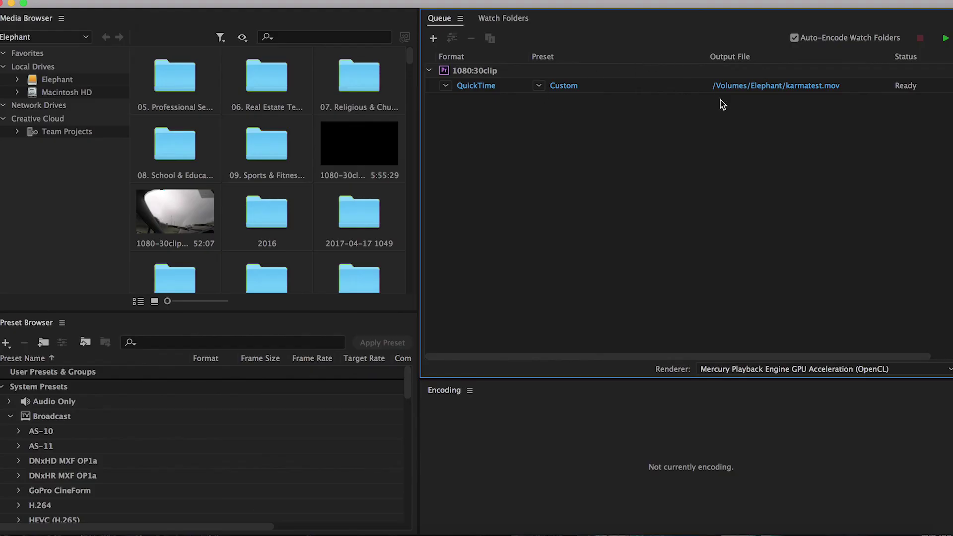
pyautogui.click(946, 39)
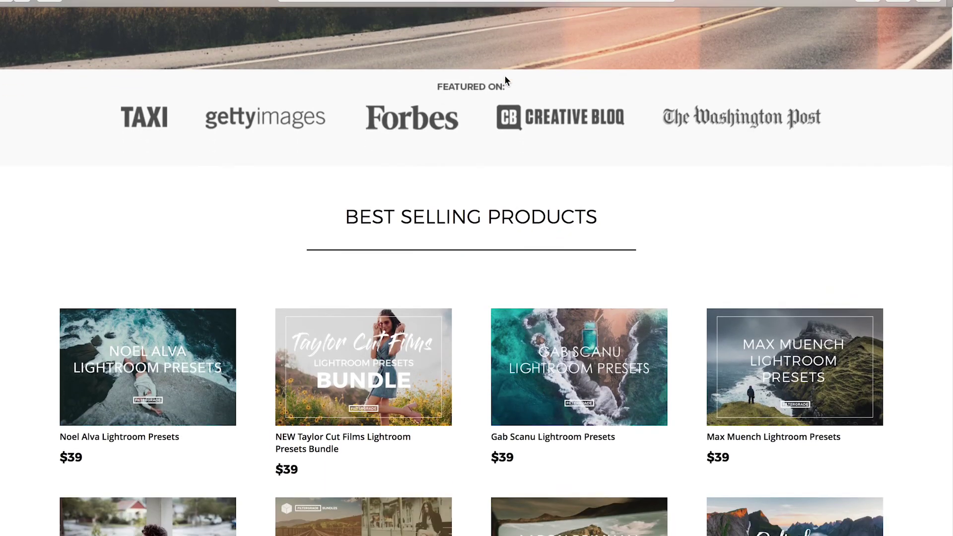
# Browse the popular and recent products on the FilterGrade website.
pyautogui.scroll(-5, 504, 75)
pyautogui.scroll(-10, 505, 76)
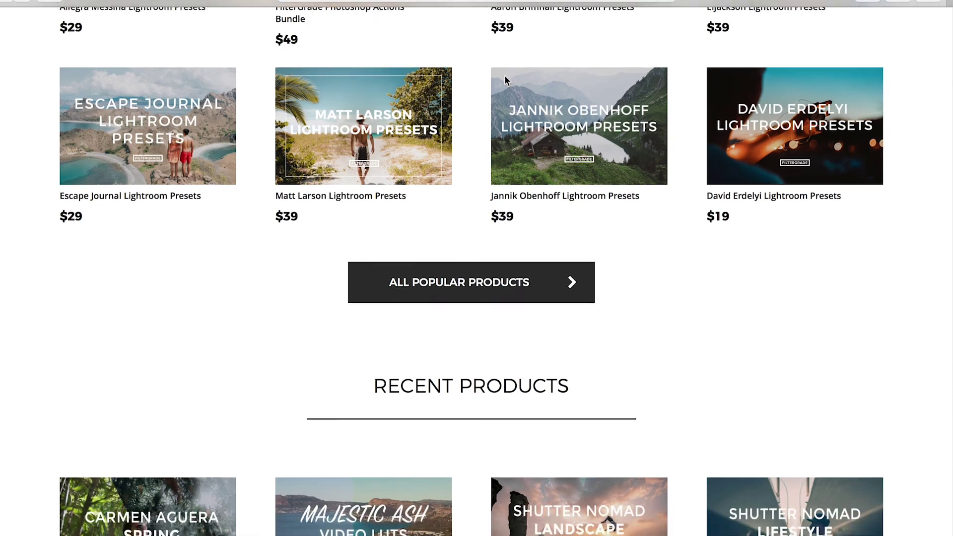
pyautogui.scroll(-5, 504, 75)
pyautogui.scroll(-13, 505, 79)
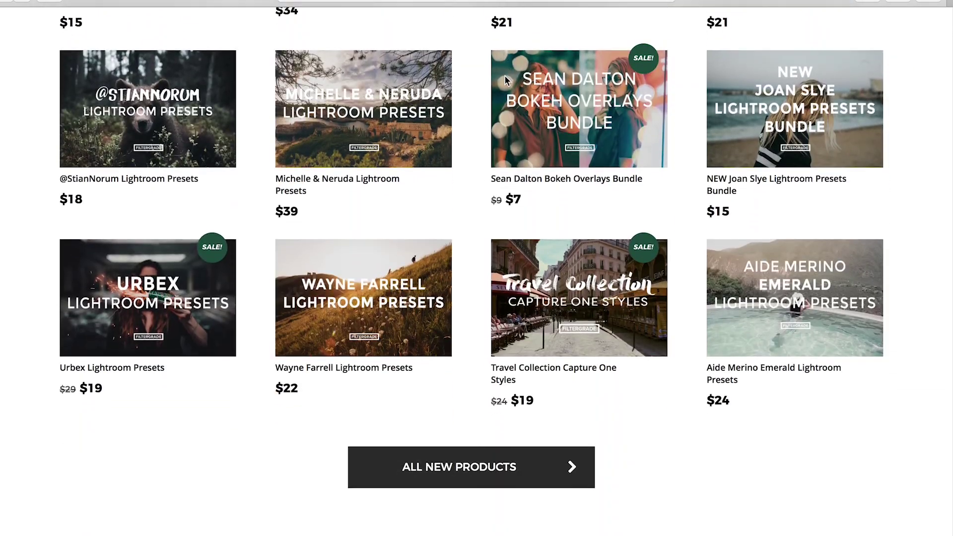